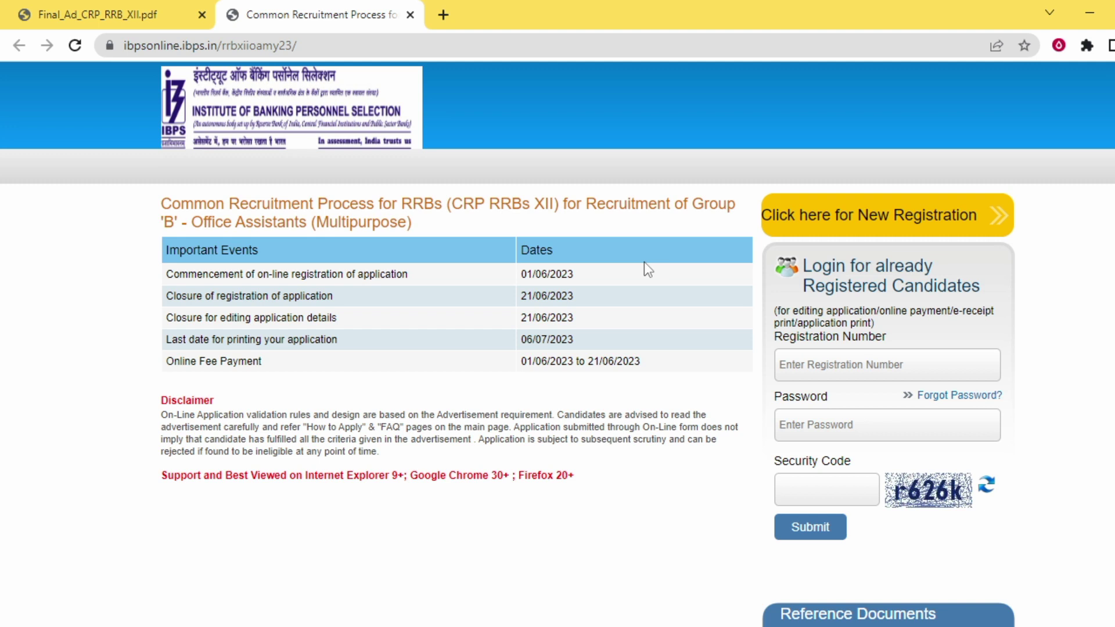
# Open the new candidate registration form from the CRP RRBs XII Office Assistants page
pyautogui.moveTo(412, 225); pyautogui.dragTo(323, 215)
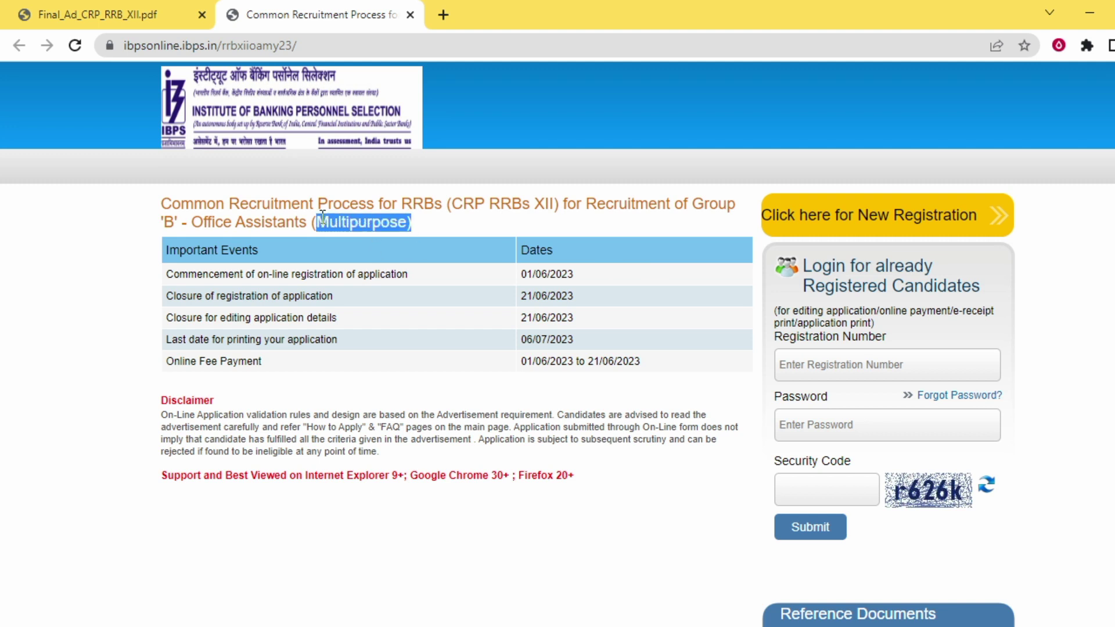
pyautogui.click(458, 270)
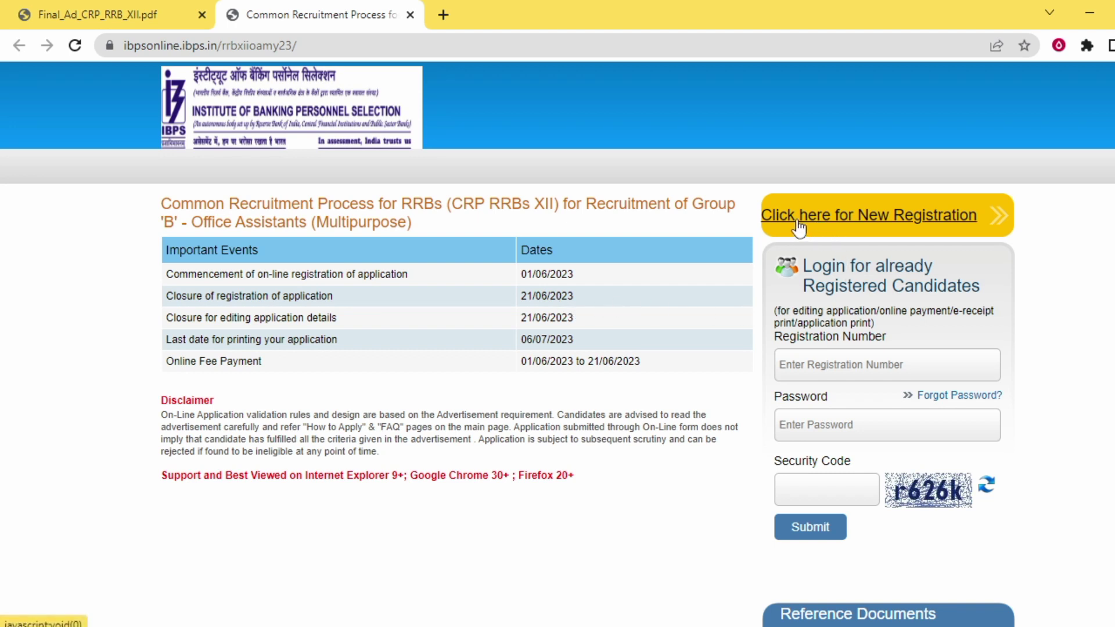
pyautogui.click(882, 219)
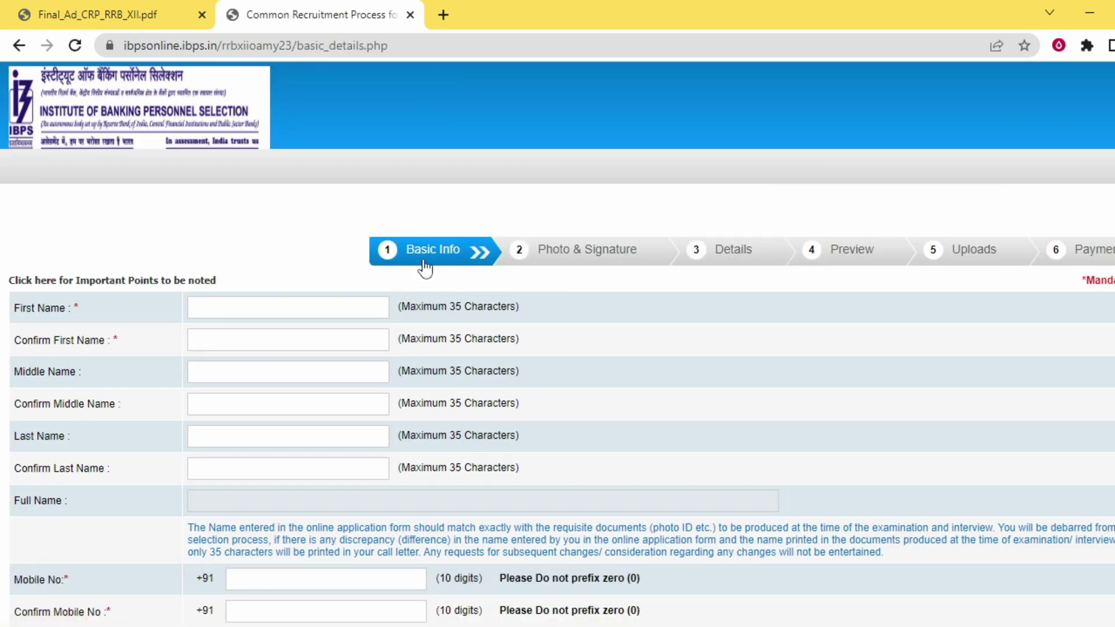
# Type the candidate's first, middle and last names, each into its field and matching Confirm field
pyautogui.click(340, 310)
pyautogui.press('Tab')
pyautogui.press('Tab')
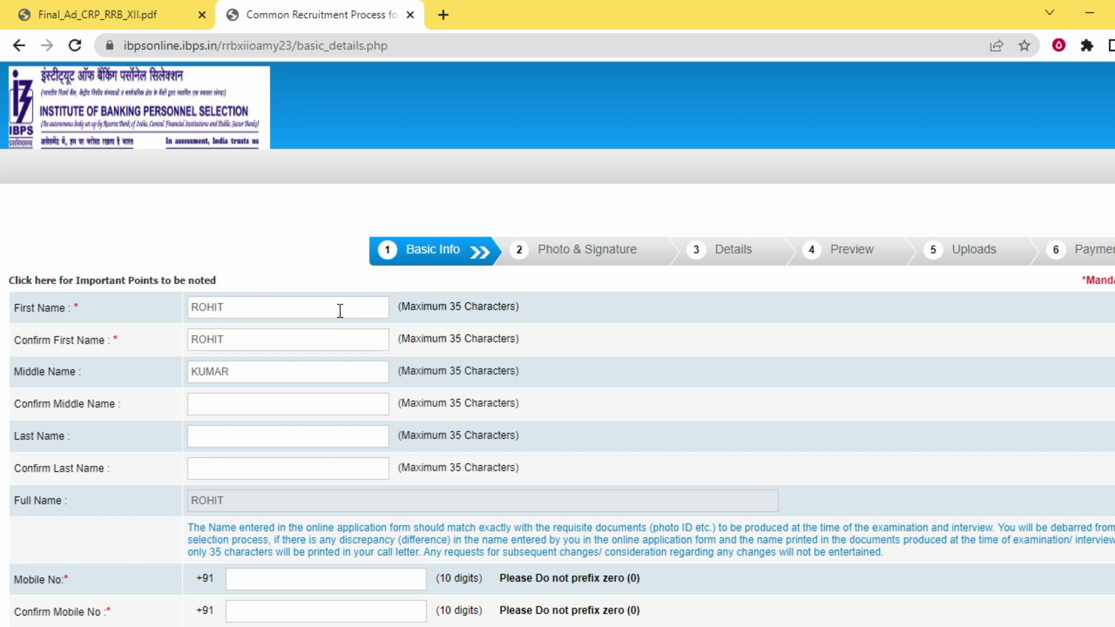
pyautogui.press('Tab')
pyautogui.press('Tab')
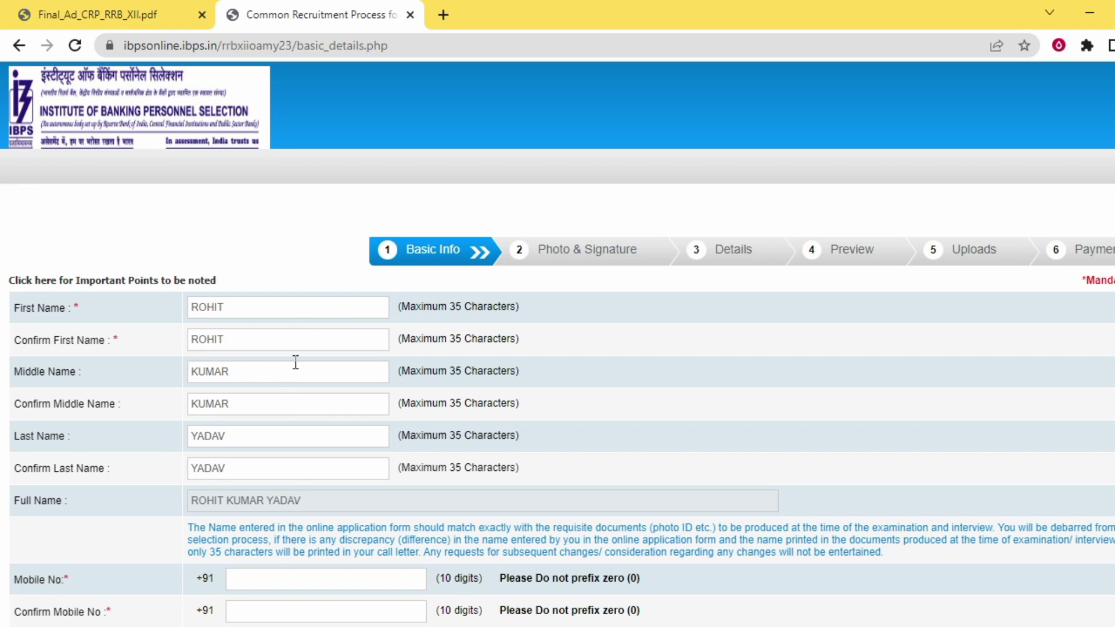
# Enter and confirm the candidate's mobile number, plus an alternative number
pyautogui.scroll(-1, 294, 372)
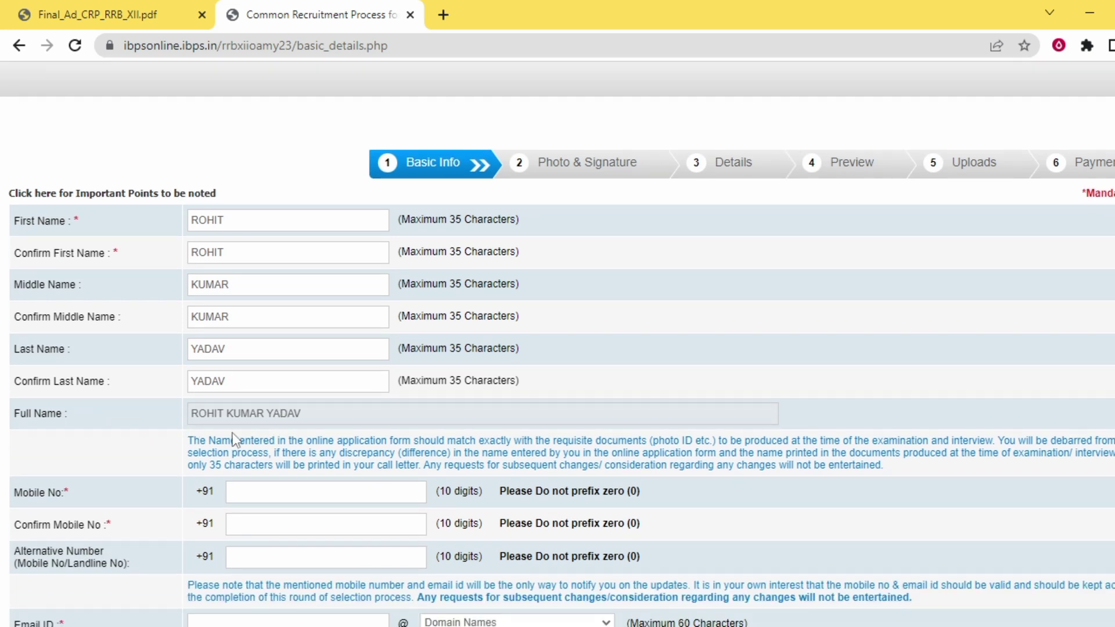
pyautogui.scroll(-1, 234, 440)
pyautogui.click(272, 404)
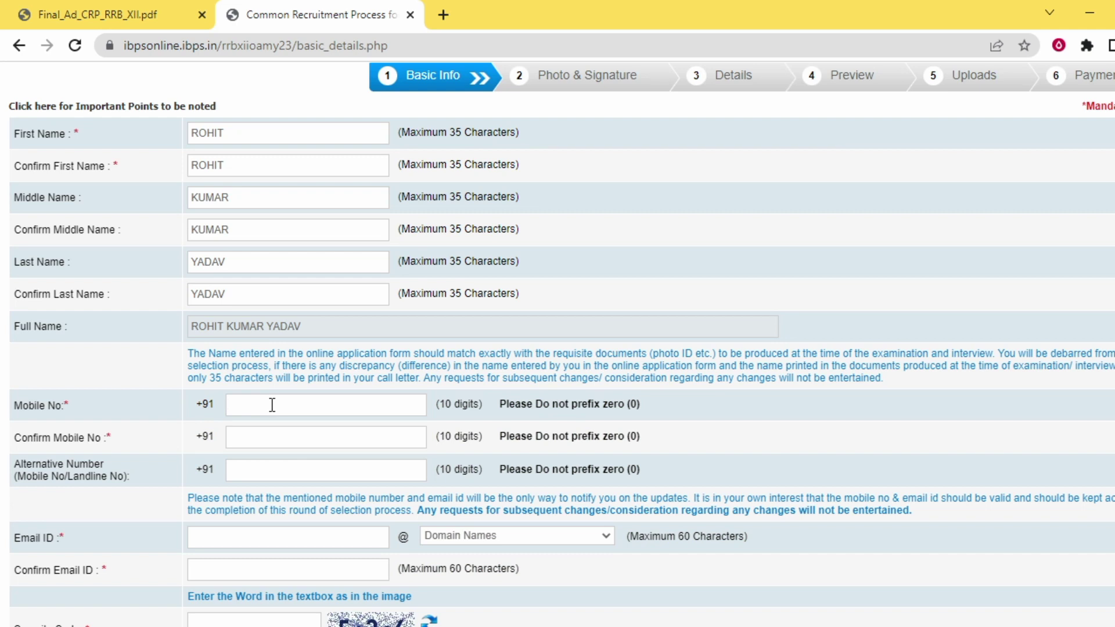
pyautogui.click(264, 440)
pyautogui.scroll(-1, 264, 440)
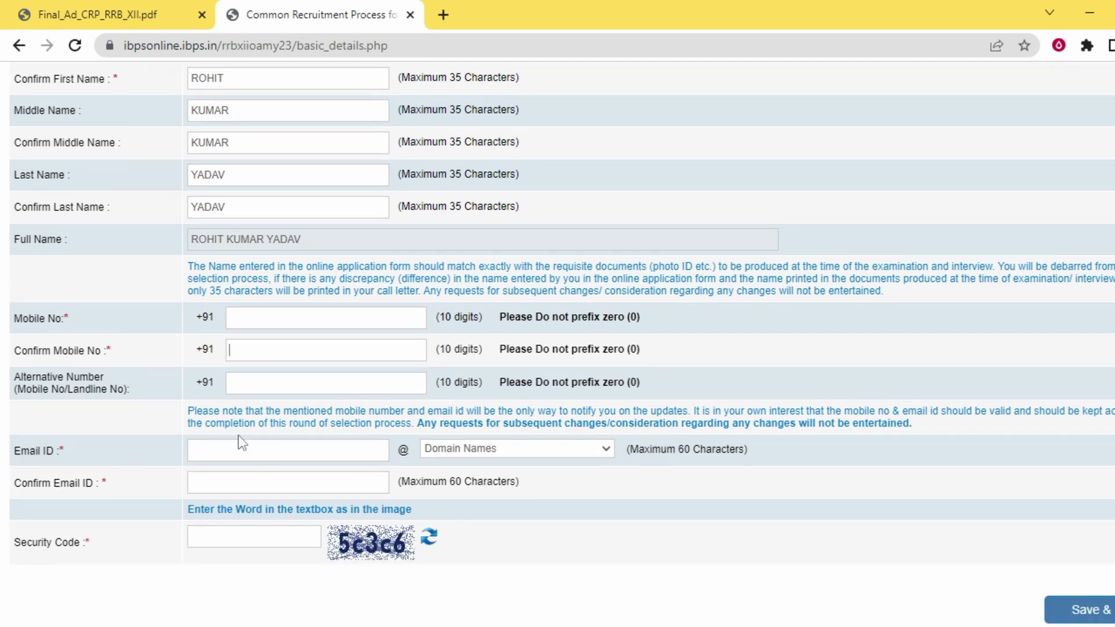
pyautogui.click(259, 386)
# Enter the email ID with the gmail.com domain and fill in the security code
pyautogui.scroll(-1, 348, 386)
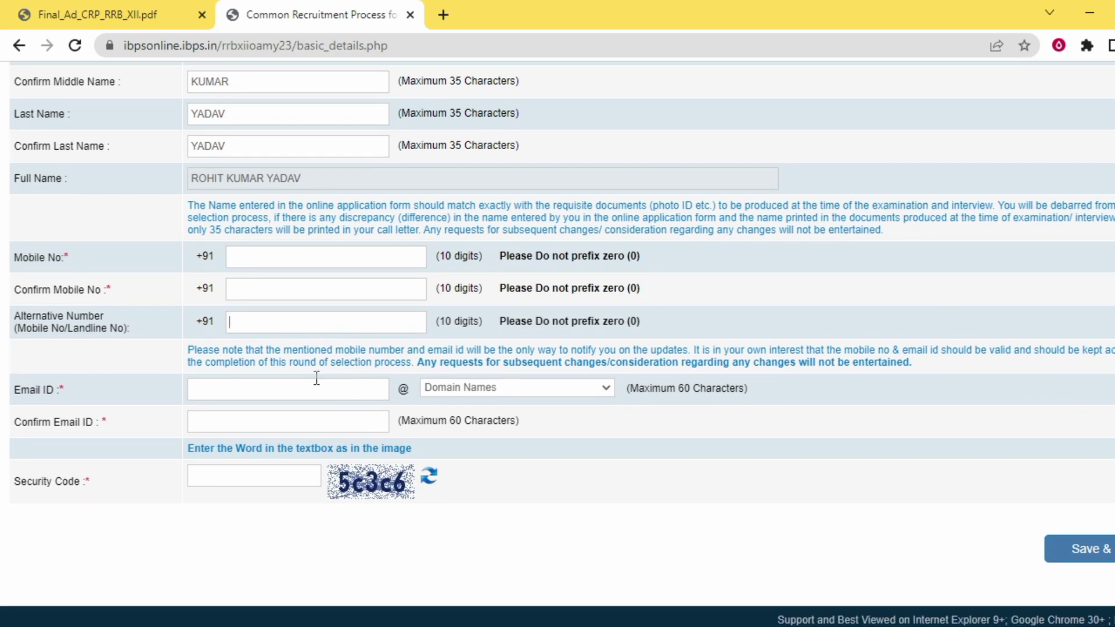
pyautogui.click(246, 389)
pyautogui.click(466, 389)
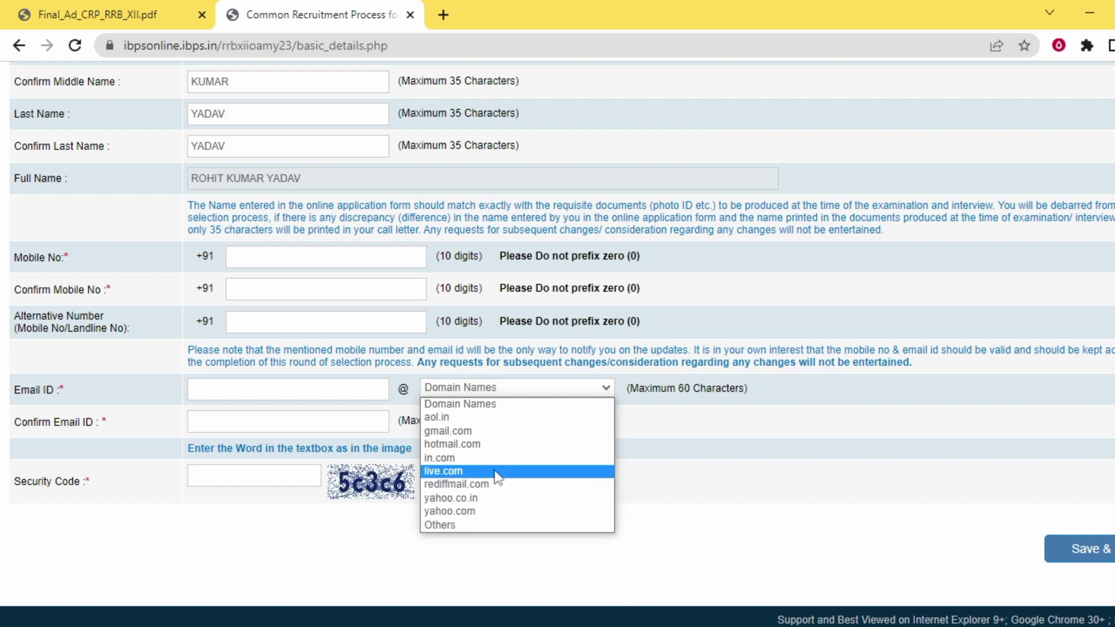
pyautogui.click(490, 431)
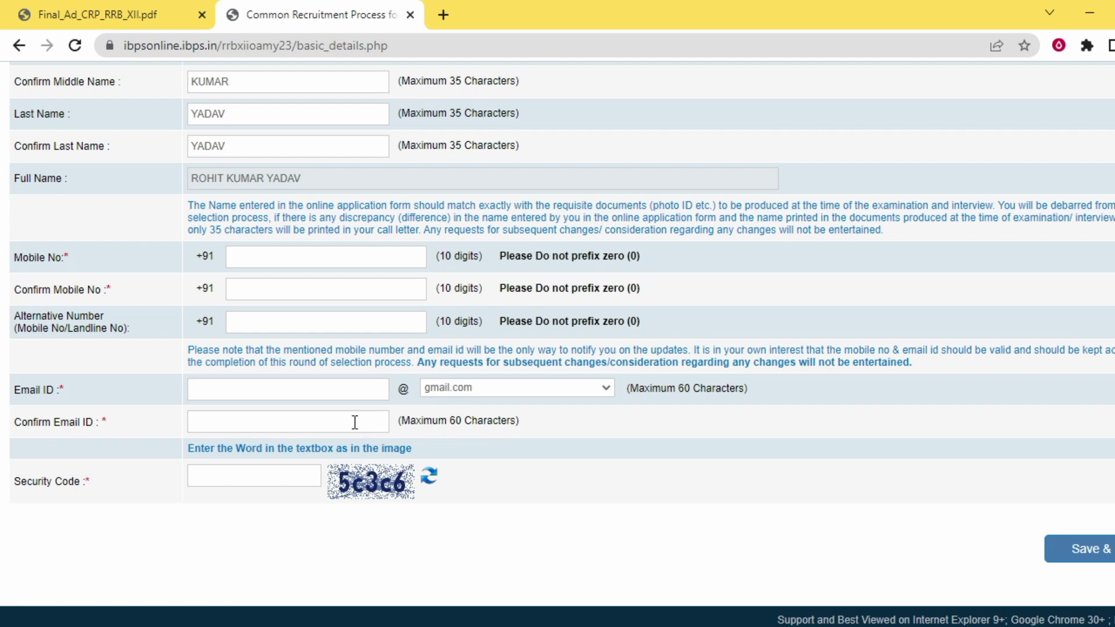
pyautogui.click(304, 475)
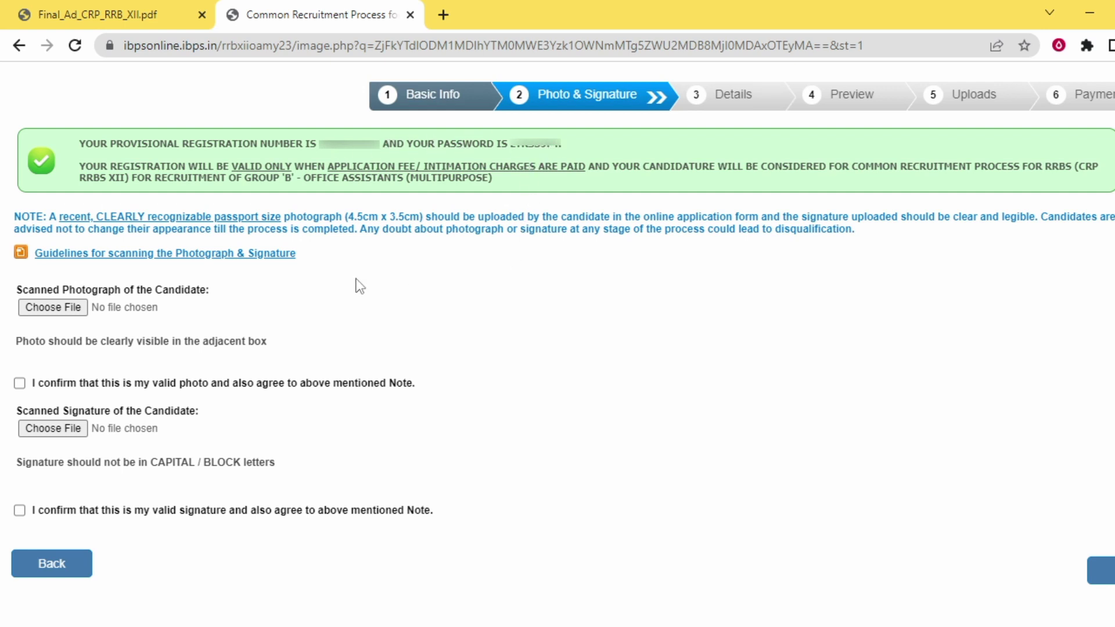
# Open the photograph and signature scanning guidelines PDF in a new tab
pyautogui.click(95, 253)
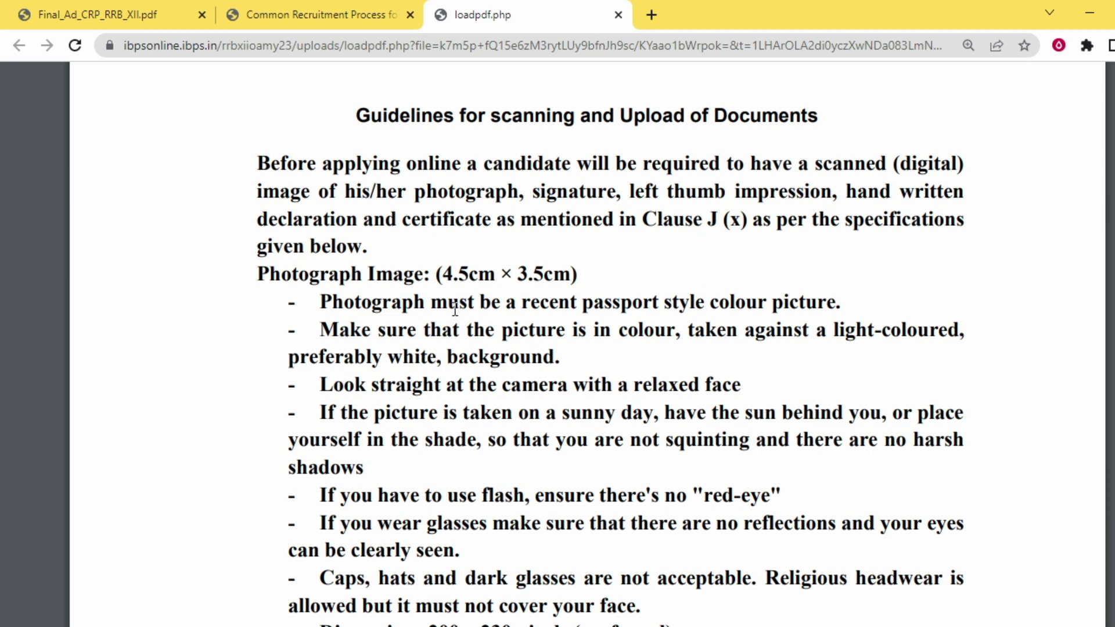
# Review the photograph requirements: colour picture, white background, 20kb–50kb file size
pyautogui.moveTo(332, 303); pyautogui.dragTo(813, 306)
pyautogui.click(750, 366)
pyautogui.moveTo(502, 331); pyautogui.dragTo(966, 339)
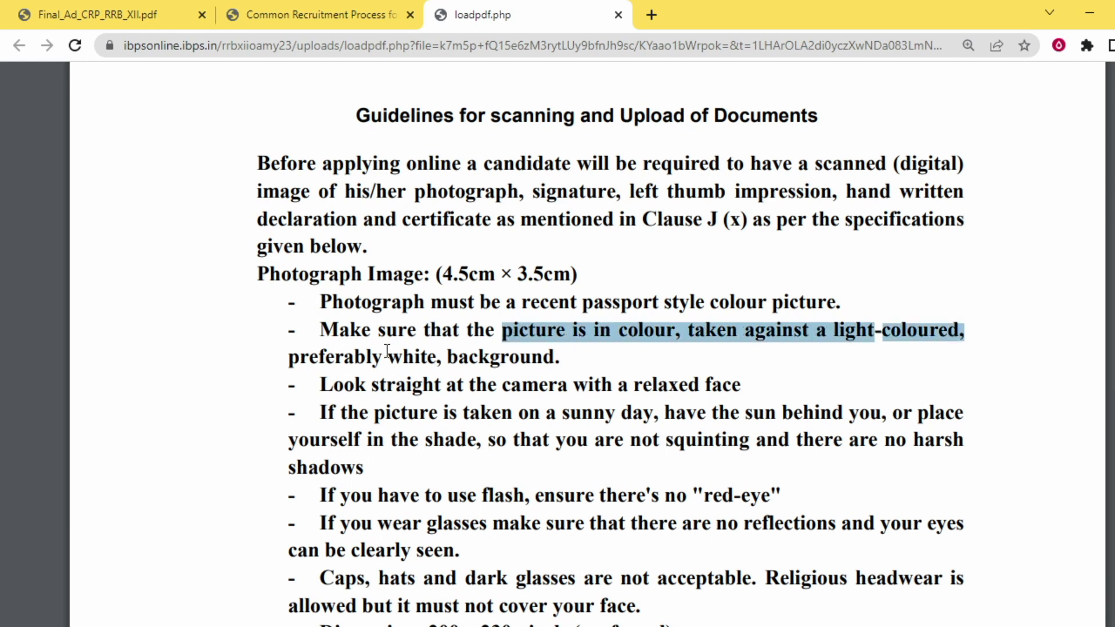
pyautogui.moveTo(384, 357); pyautogui.dragTo(561, 360)
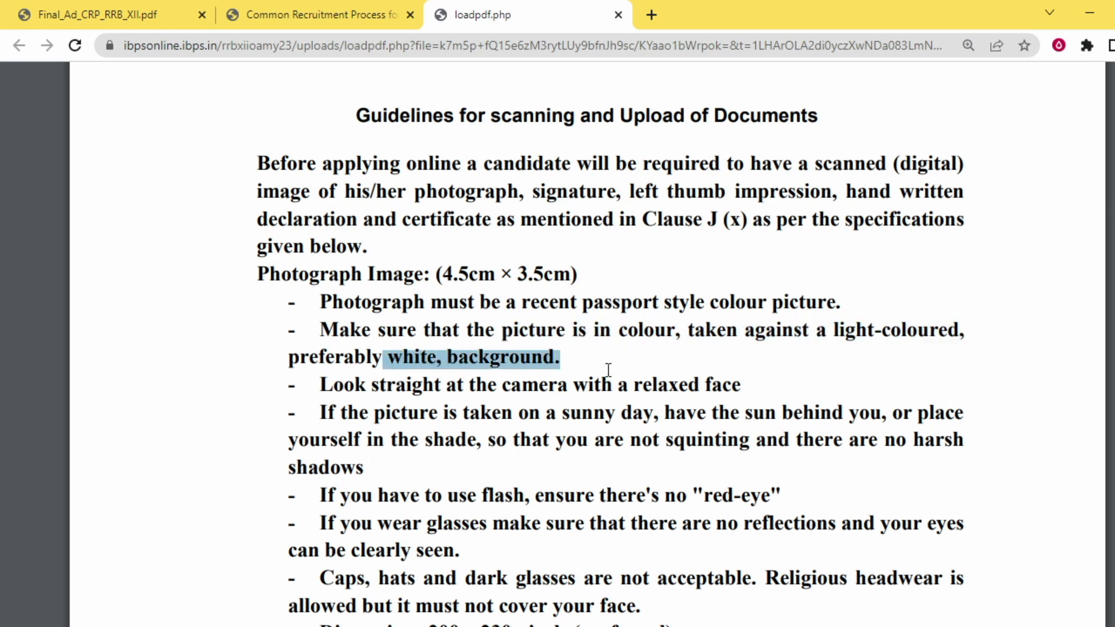
pyautogui.click(607, 371)
pyautogui.scroll(-3, 606, 383)
pyautogui.scroll(-2, 586, 425)
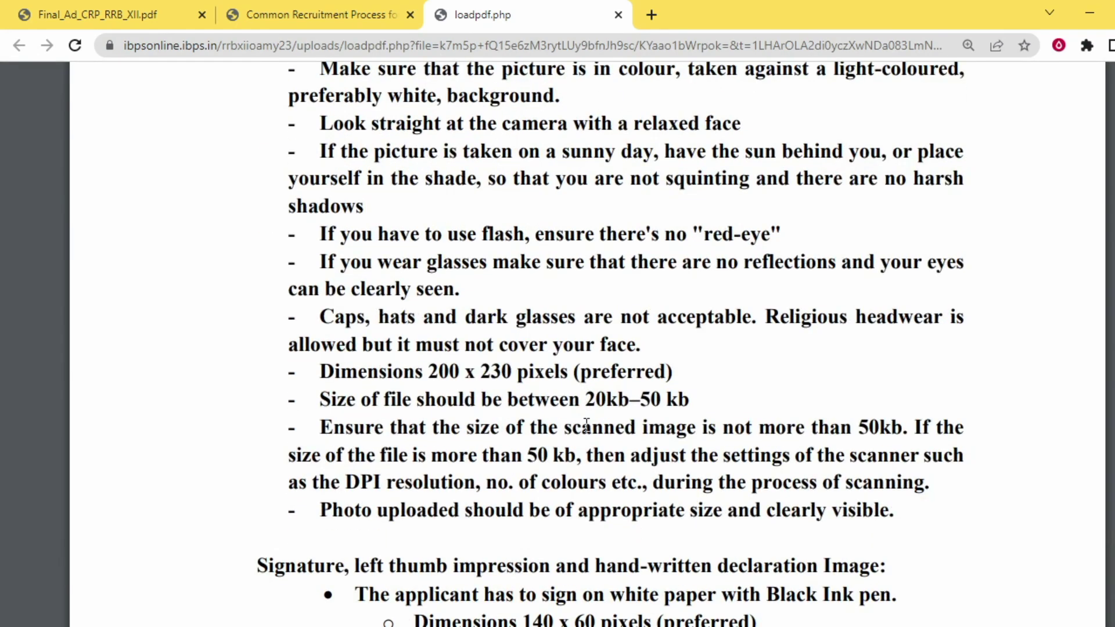
pyautogui.moveTo(581, 400); pyautogui.dragTo(693, 399)
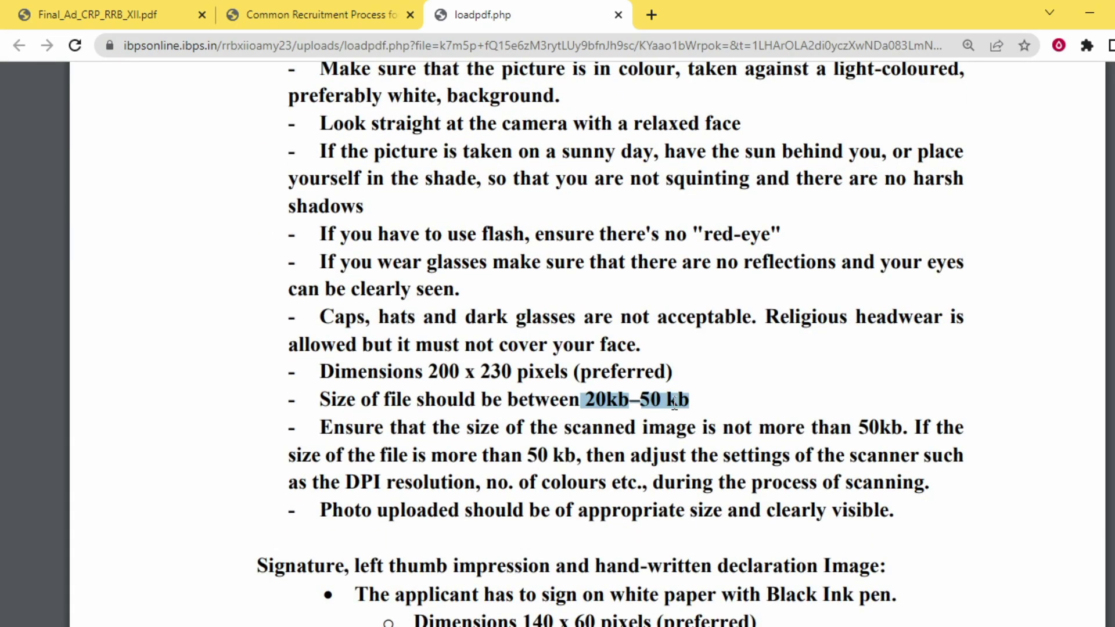
pyautogui.scroll(-4, 650, 411)
pyautogui.click(341, 408)
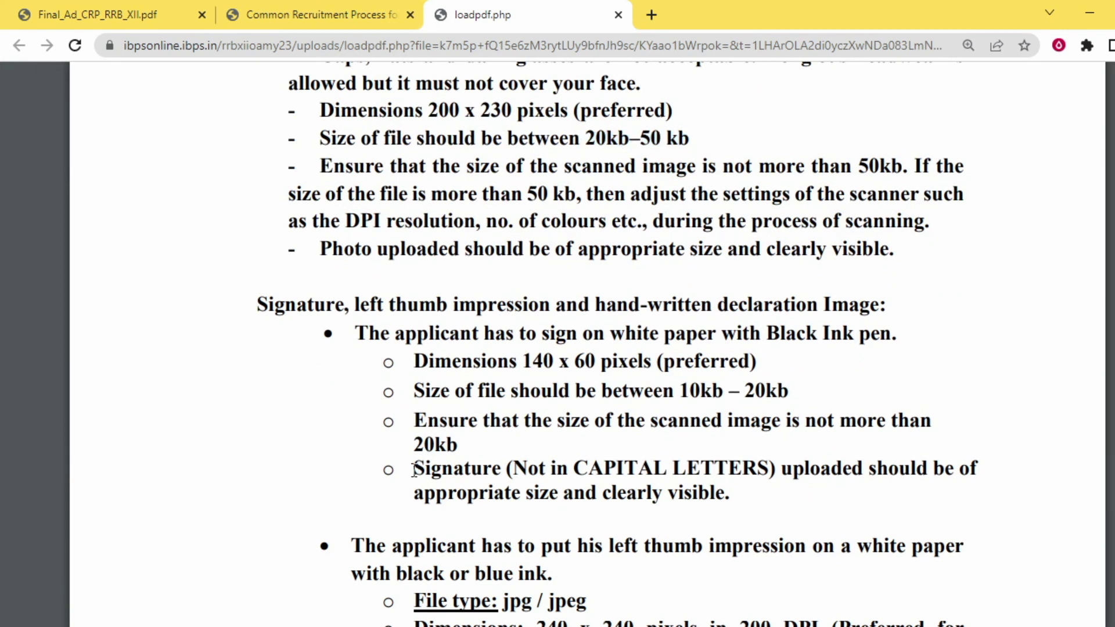
# Review the signature specs (140 x 60 pixels, 10kb–20kb) and close the guidelines tab
pyautogui.moveTo(414, 467)
pyautogui.mouseDown()
pyautogui.moveTo(660, 469)
pyautogui.moveTo(721, 492)
pyautogui.moveTo(774, 469)
pyautogui.moveTo(979, 473)
pyautogui.mouseUp()
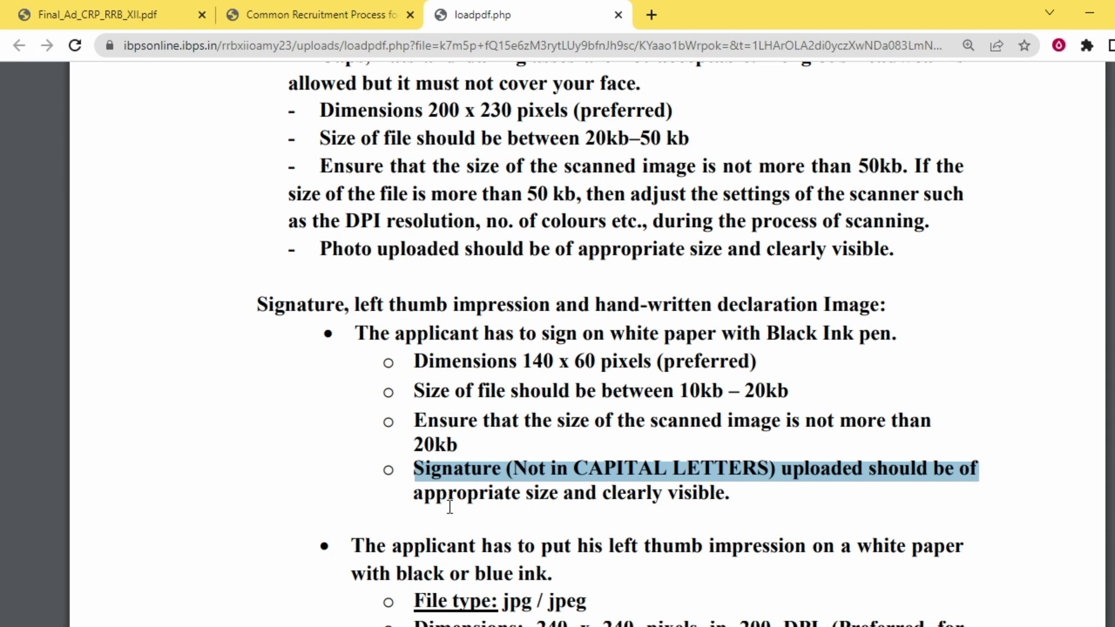
pyautogui.moveTo(414, 494); pyautogui.dragTo(776, 491)
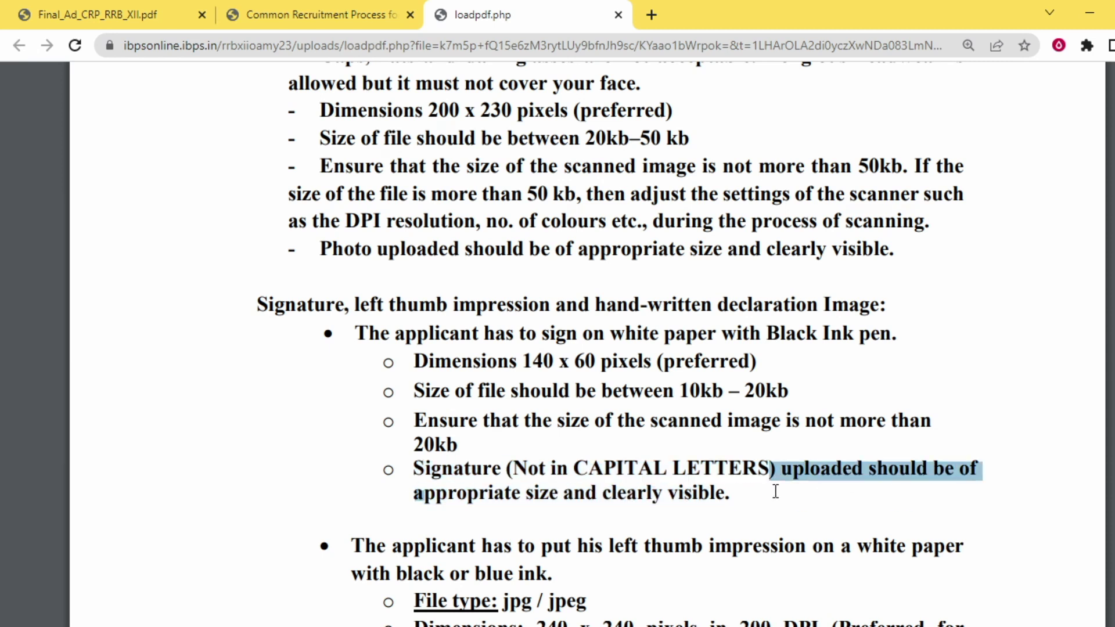
pyautogui.click(791, 450)
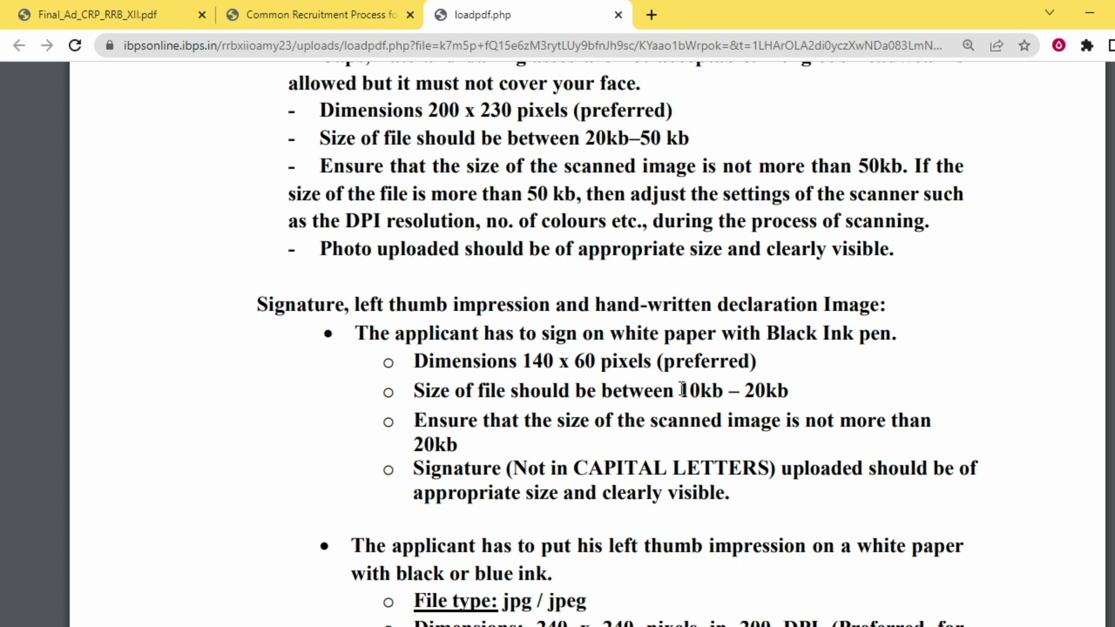
pyautogui.moveTo(680, 390); pyautogui.dragTo(791, 388)
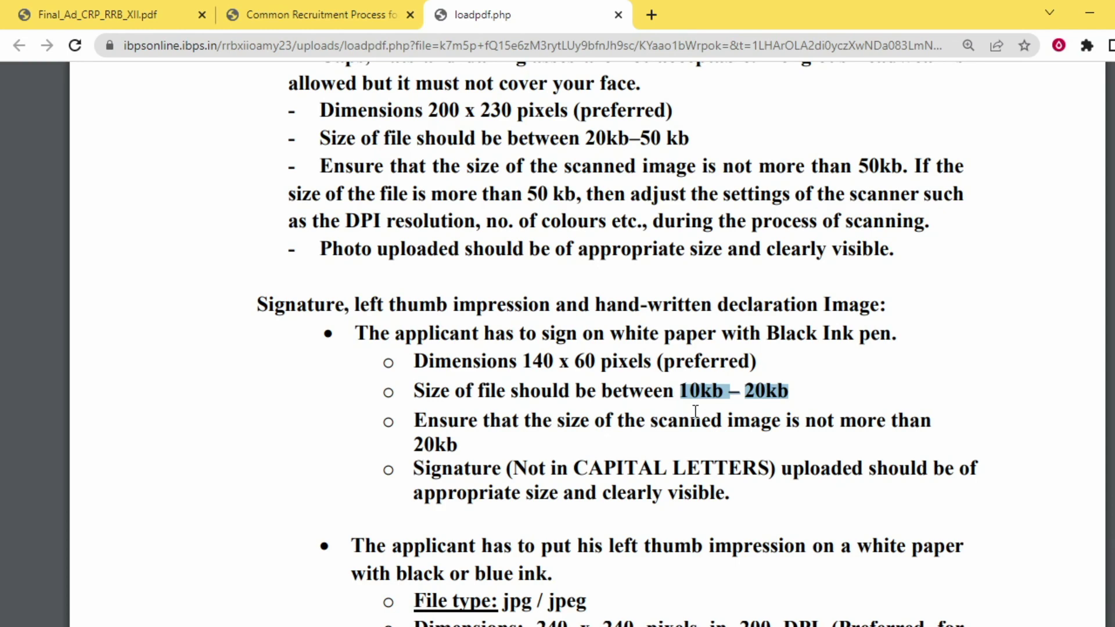
pyautogui.hotkey('ctrl', 'w')
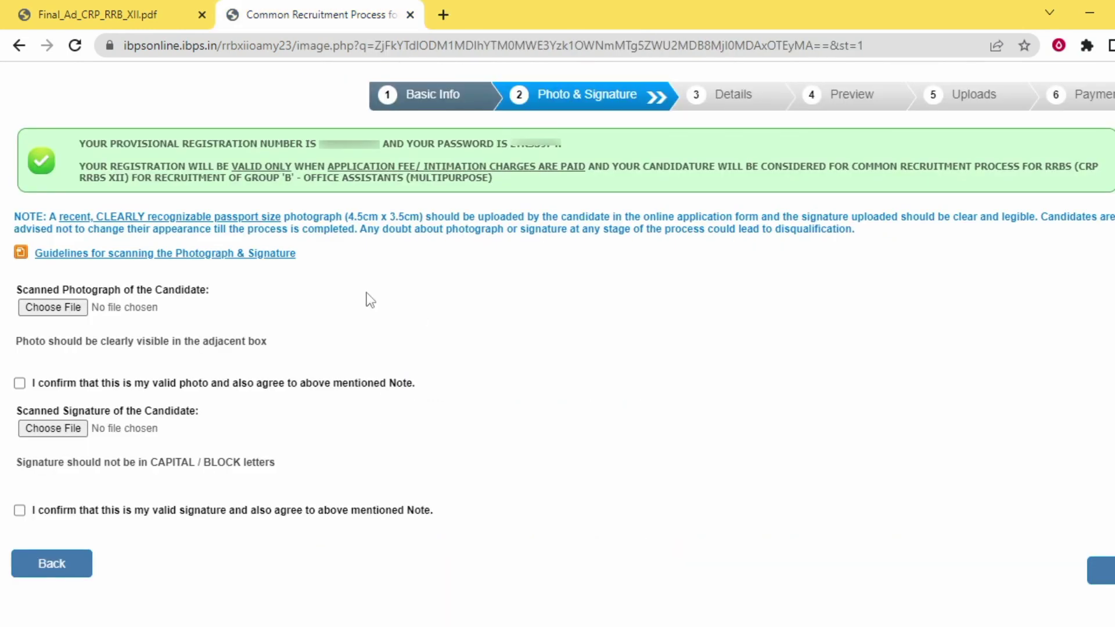
# Upload the PHOTO image from the candidate's Desktop folder as the photograph
pyautogui.click(65, 307)
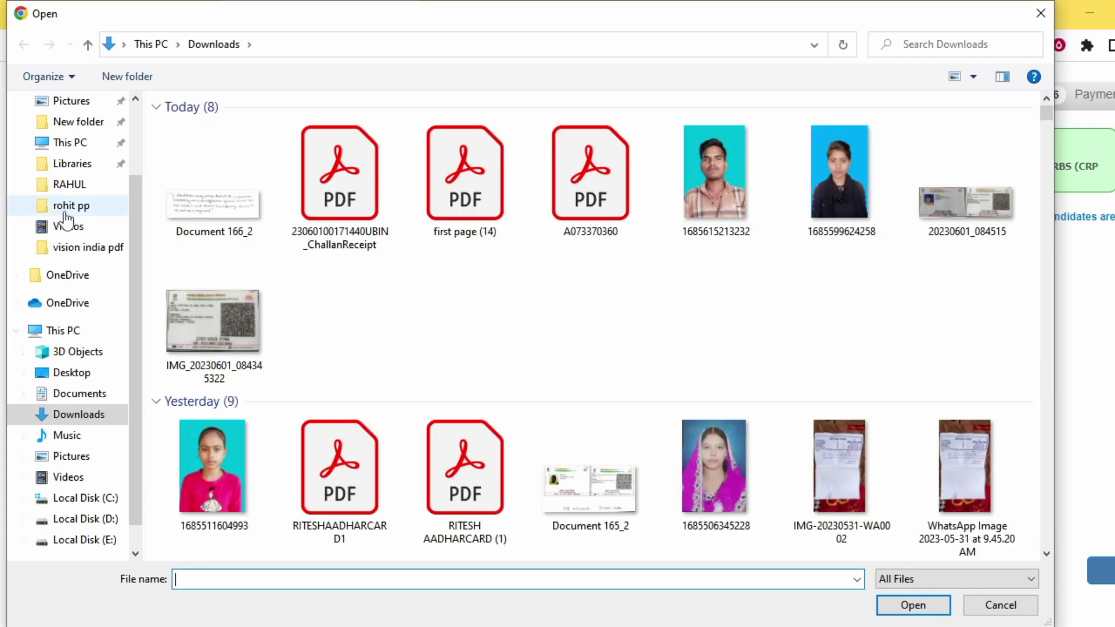
pyautogui.scroll(2, 133, 165)
pyautogui.click(87, 137)
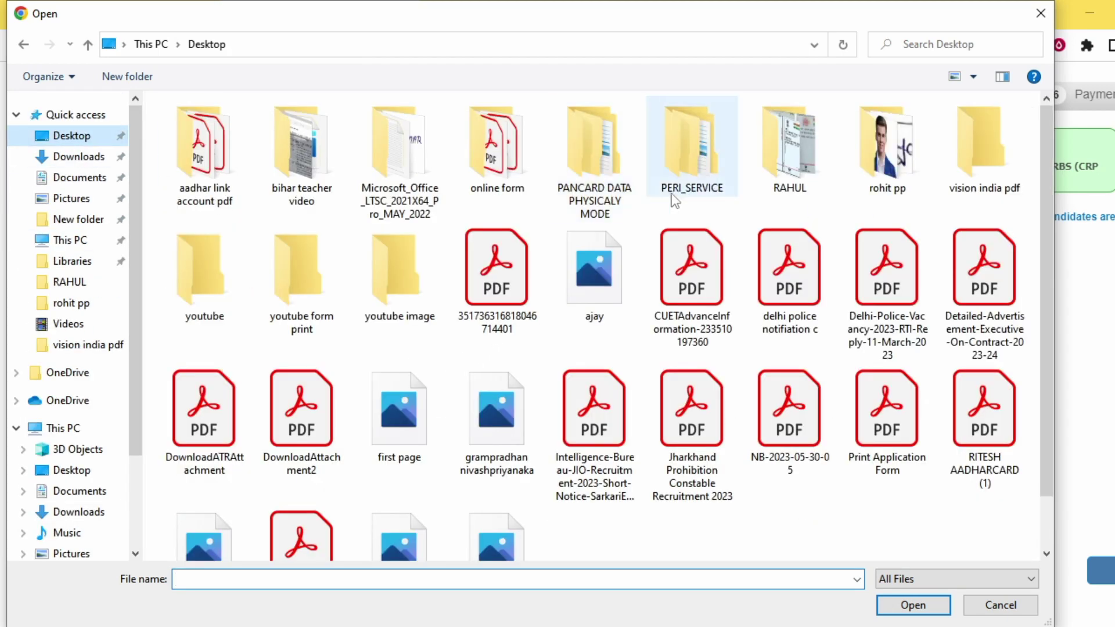
pyautogui.doubleClick(925, 168)
pyautogui.click(399, 256)
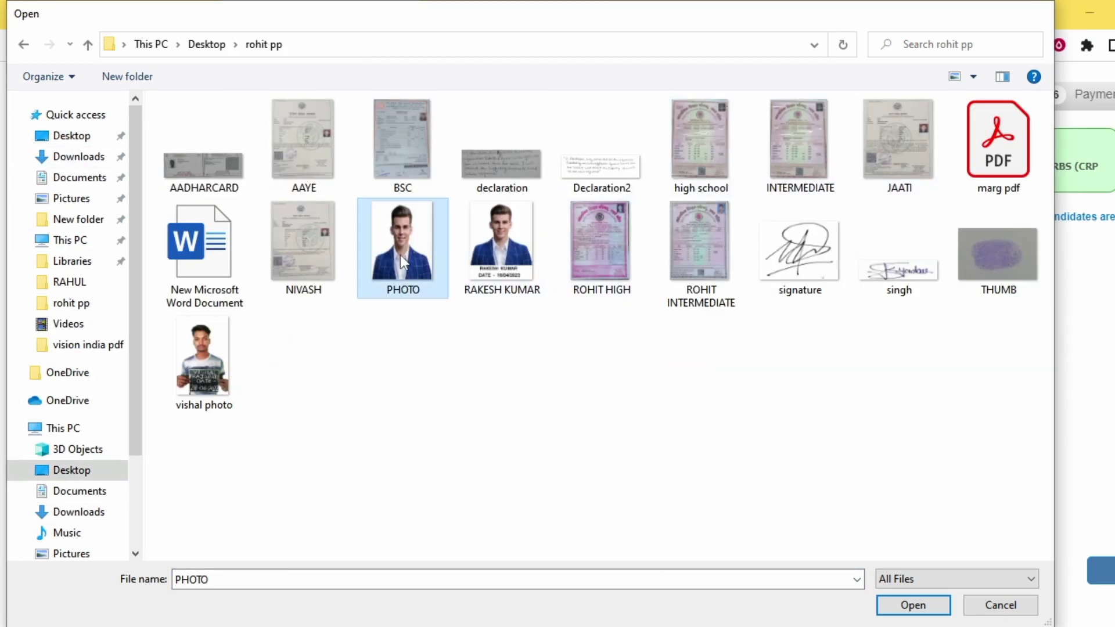
pyautogui.doubleClick(400, 256)
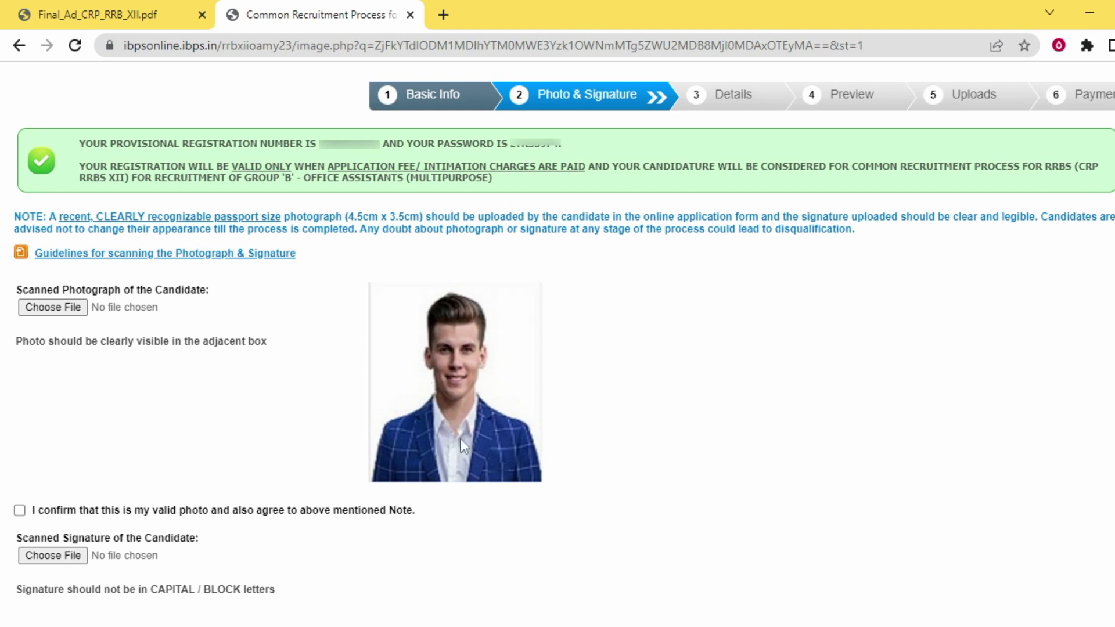
# Upload the singh image as the signature, tick both validity confirmations and save
pyautogui.scroll(-2, 485, 423)
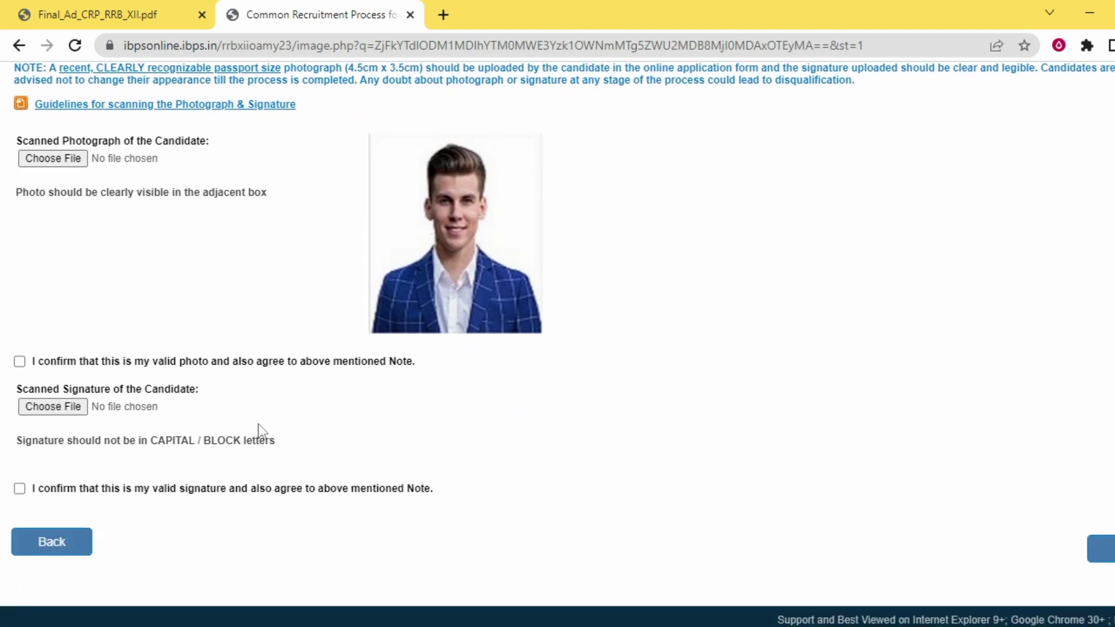
pyautogui.click(73, 408)
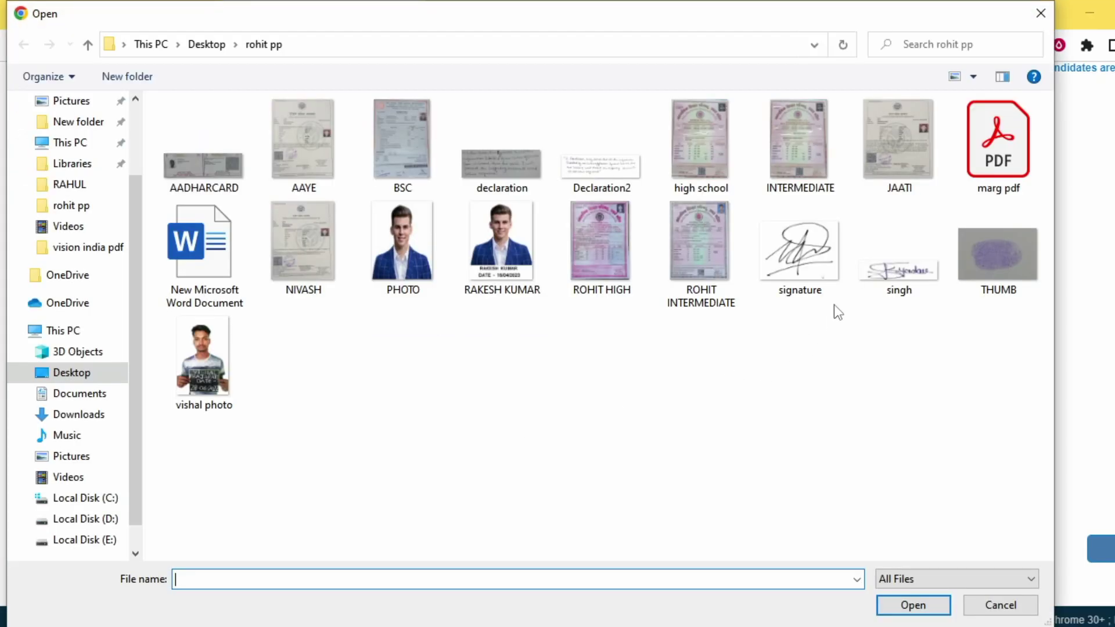
pyautogui.doubleClick(891, 273)
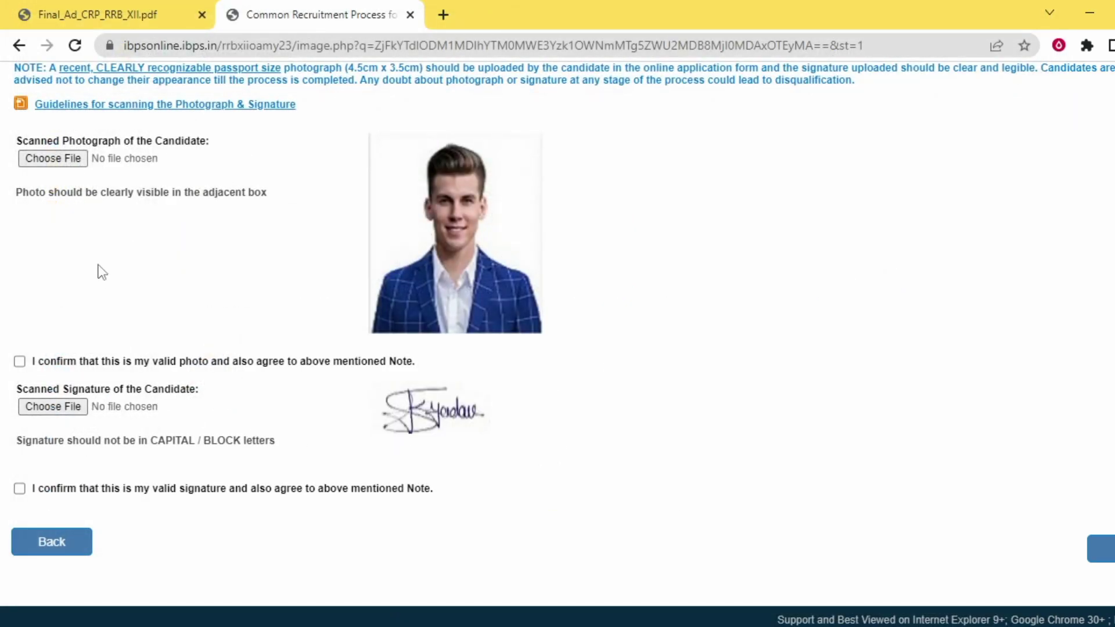
pyautogui.click(18, 361)
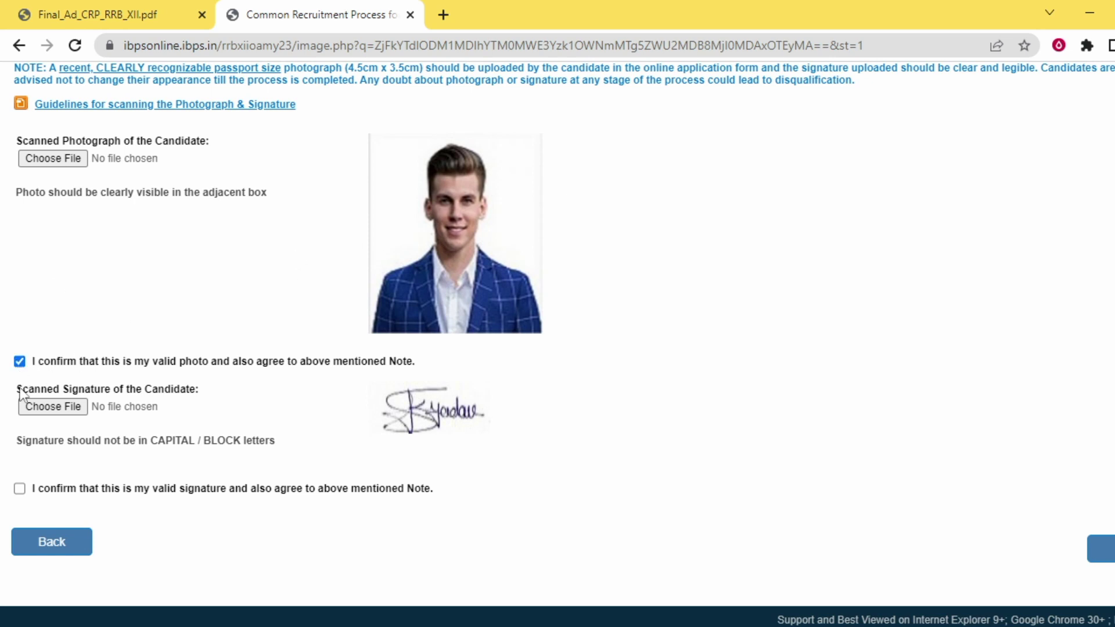
pyautogui.click(20, 490)
pyautogui.click(1100, 548)
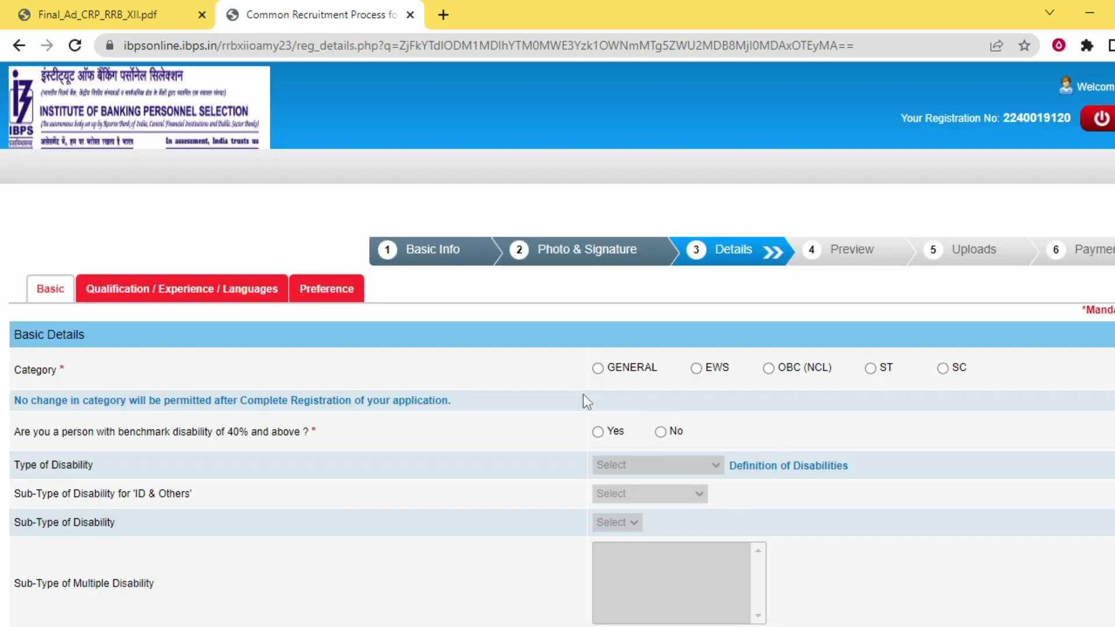
# Set the category to SC and accept the category change warning
pyautogui.scroll(-2, 505, 371)
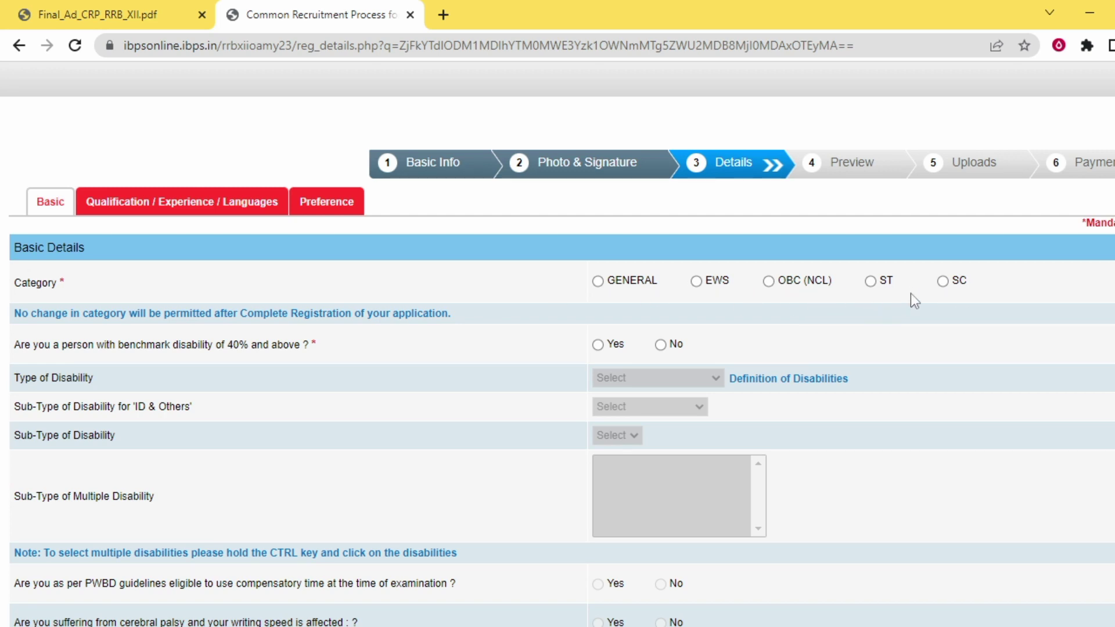
pyautogui.click(942, 283)
pyautogui.click(752, 294)
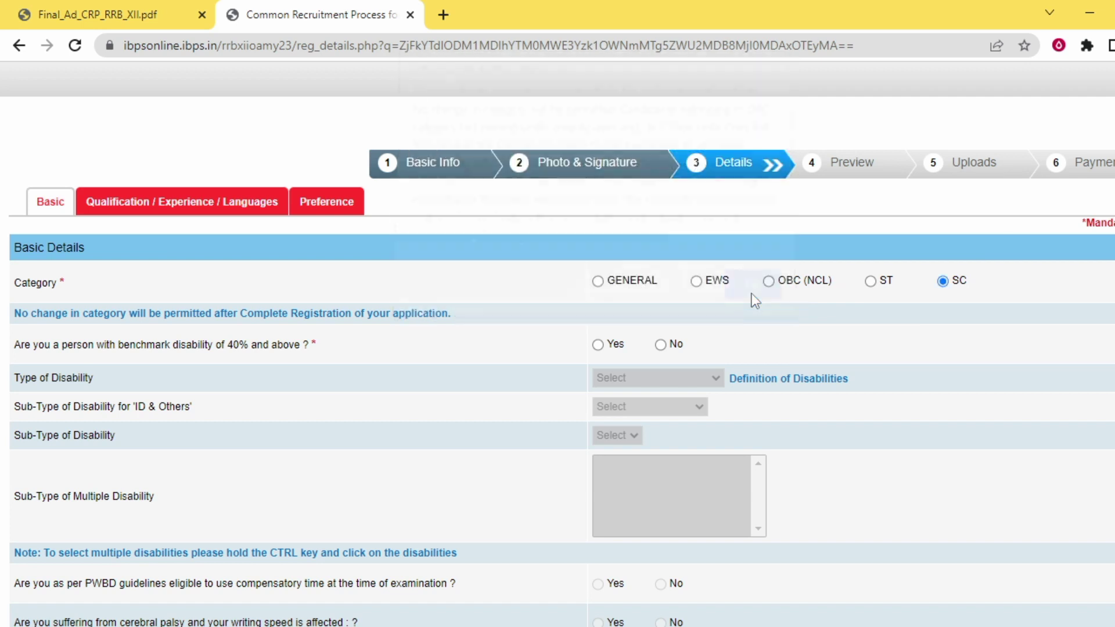
# Answer No to benchmark disability and to the sec 2(s) writing-difficulty question
pyautogui.scroll(-1, 437, 280)
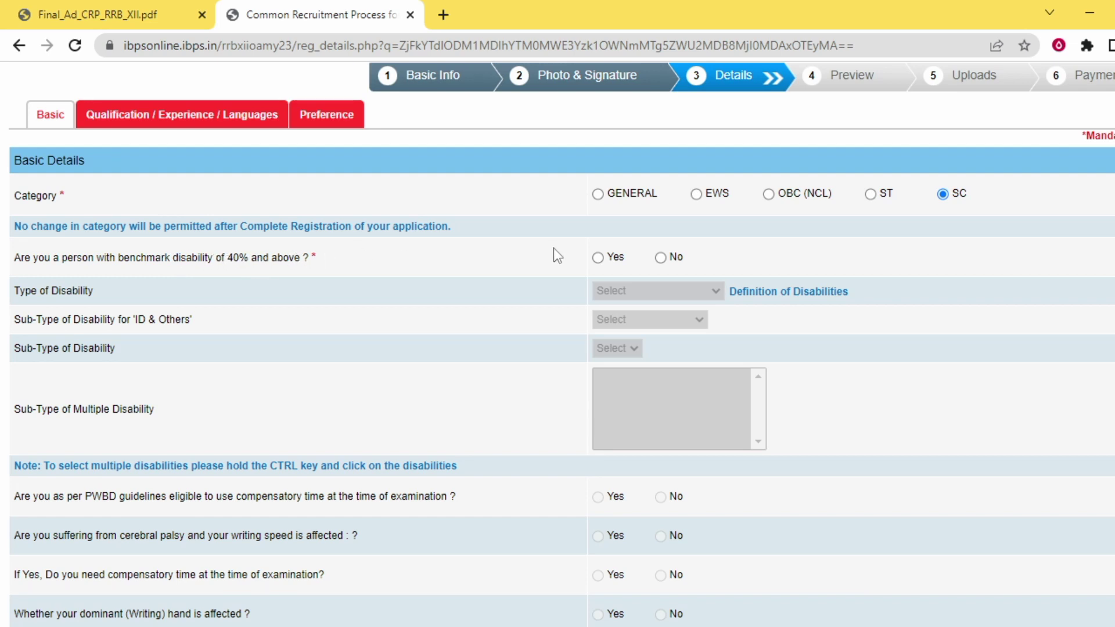
pyautogui.click(598, 258)
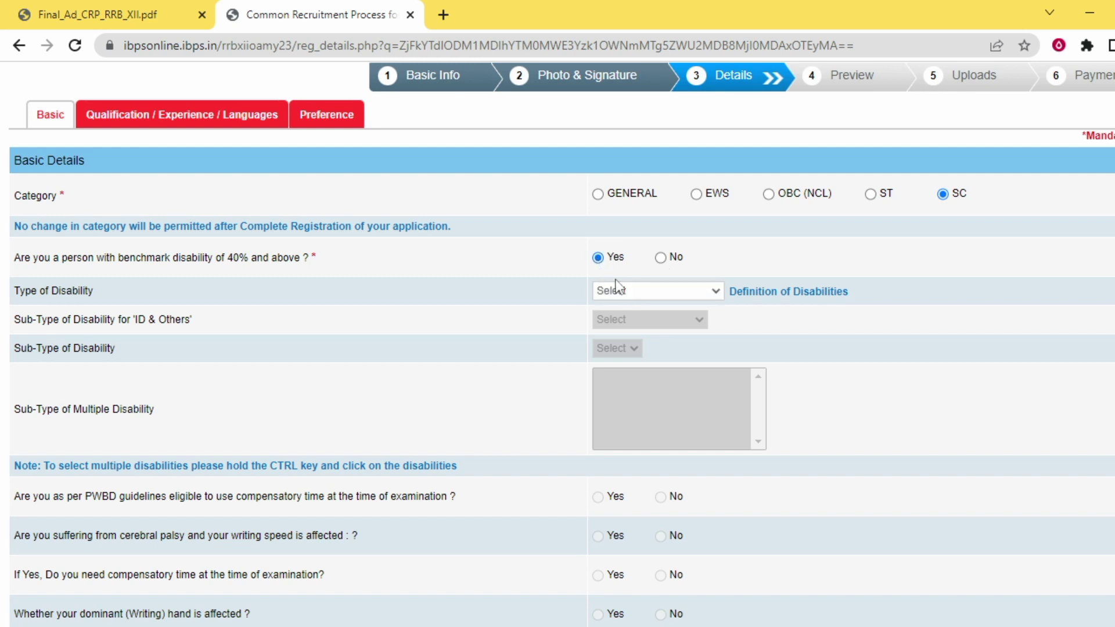
pyautogui.click(623, 288)
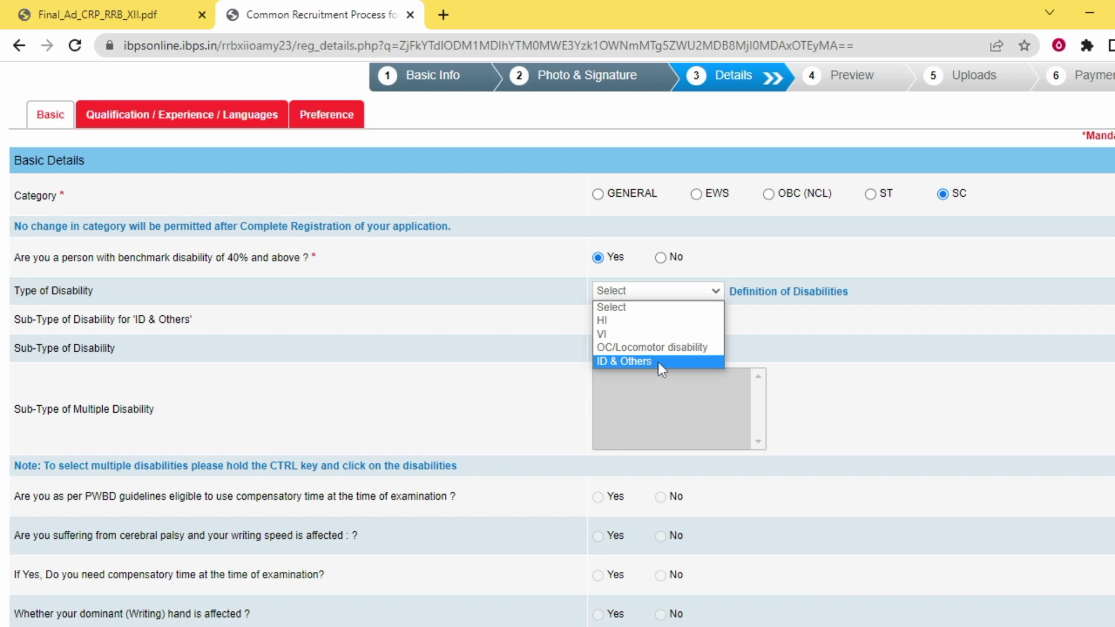
pyautogui.click(666, 348)
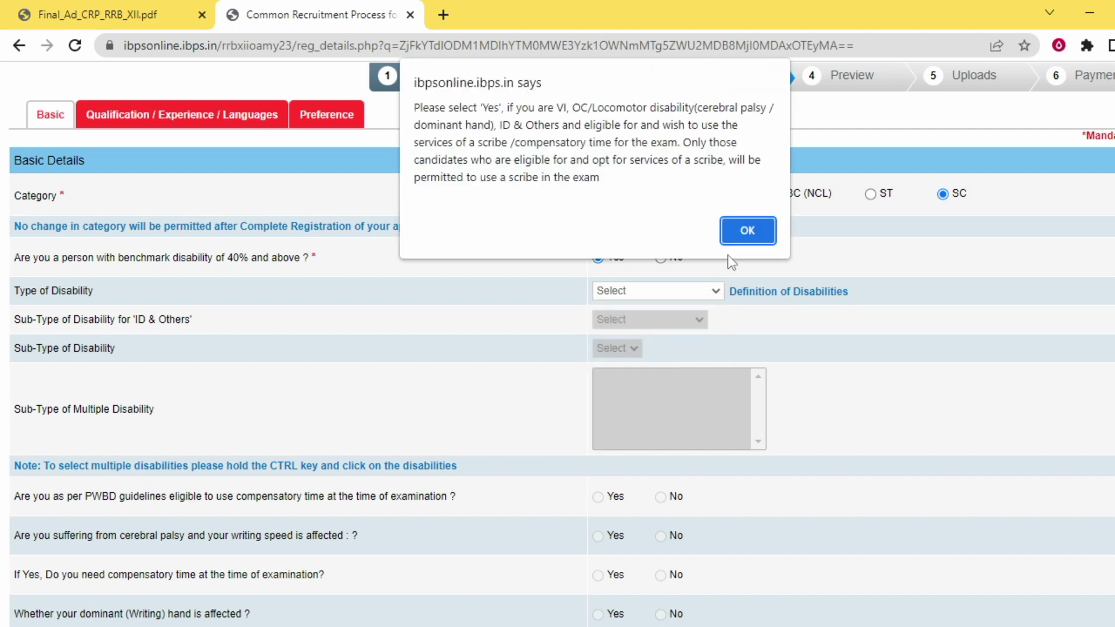
pyautogui.click(741, 231)
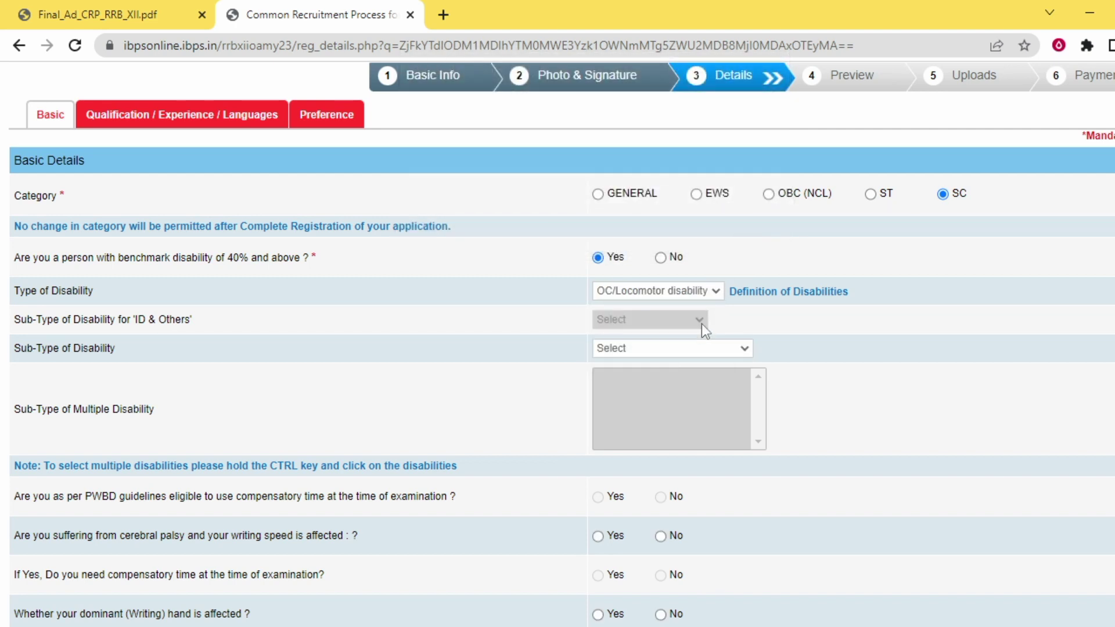
pyautogui.click(673, 348)
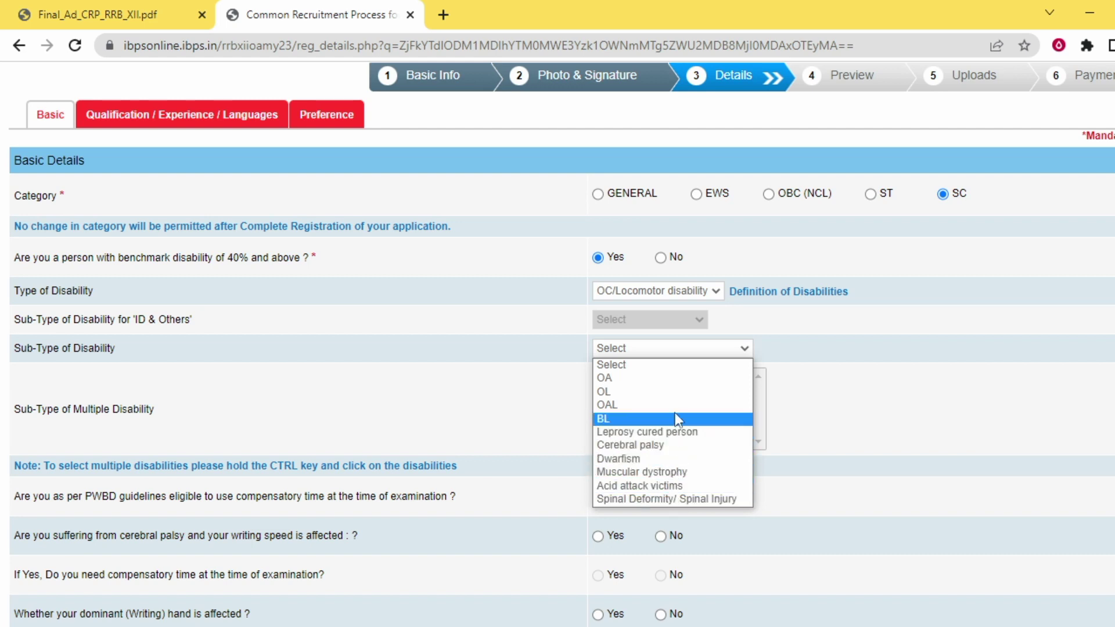
pyautogui.click(677, 391)
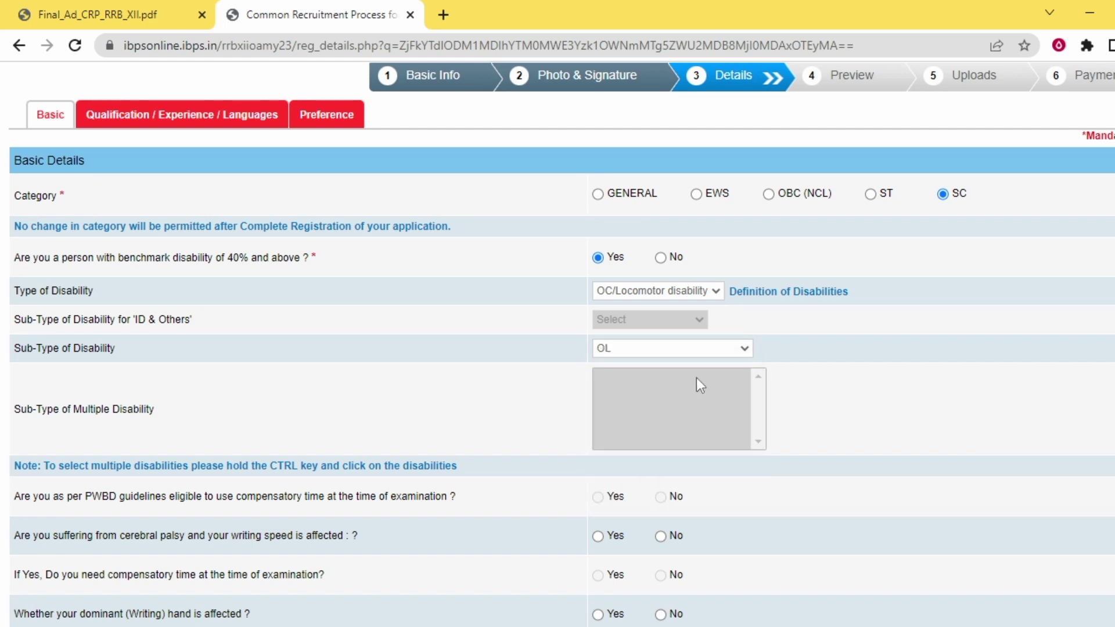
pyautogui.scroll(-2, 806, 346)
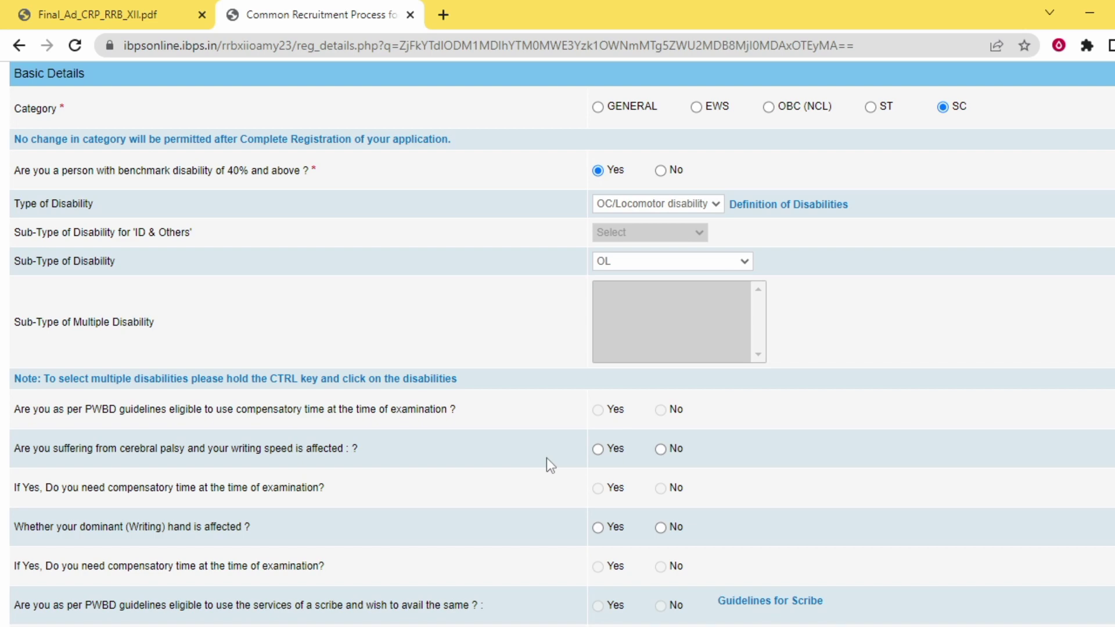
pyautogui.scroll(-3, 546, 457)
pyautogui.scroll(6, 579, 433)
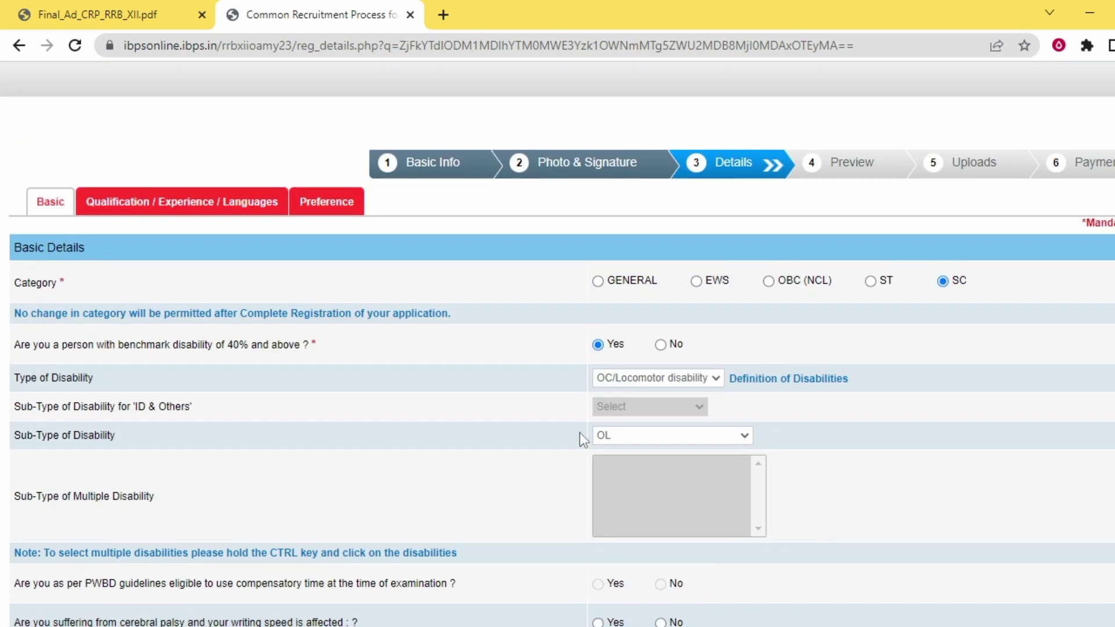
pyautogui.click(668, 348)
pyautogui.scroll(-3, 849, 409)
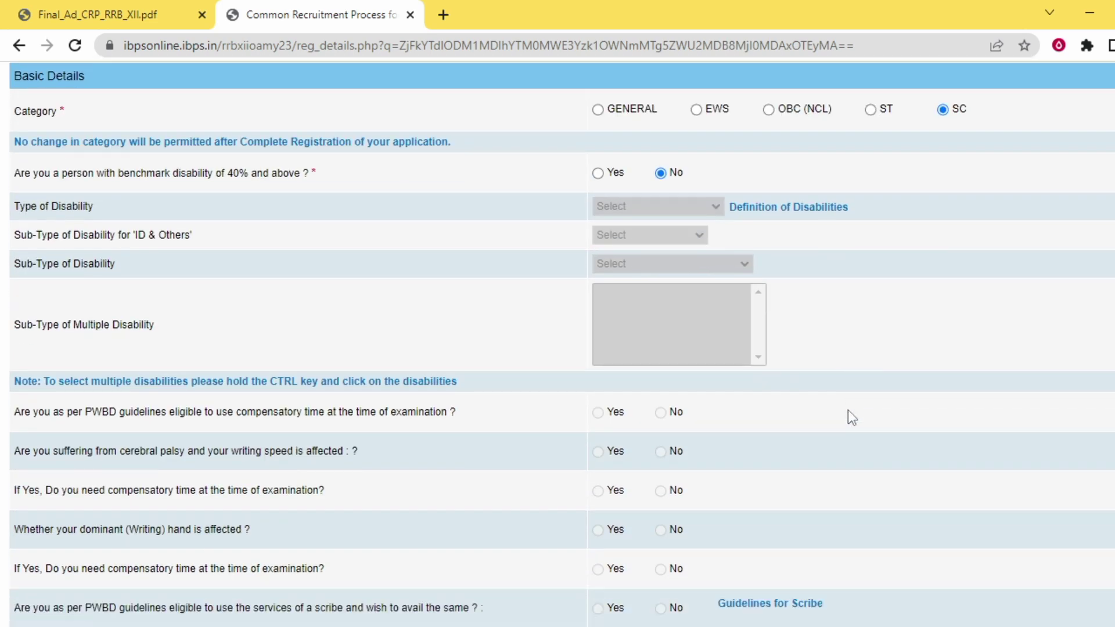
pyautogui.scroll(-3, 847, 410)
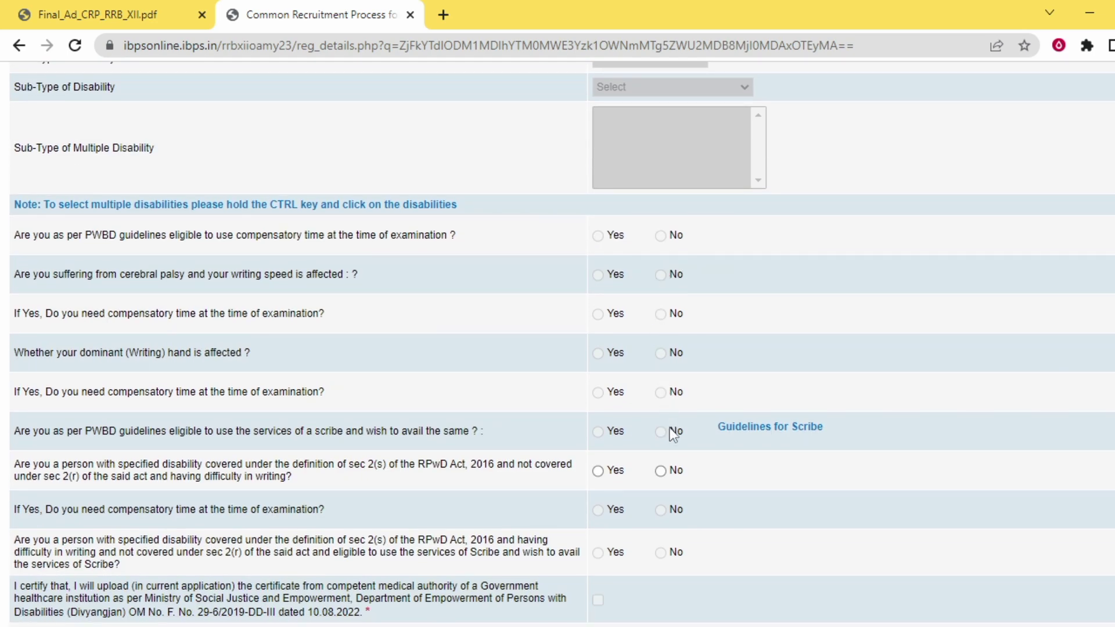
pyautogui.click(660, 470)
# Answer No to 1984 riots, set religion Hindu, and No to minority and ex-serviceman
pyautogui.scroll(-6, 650, 445)
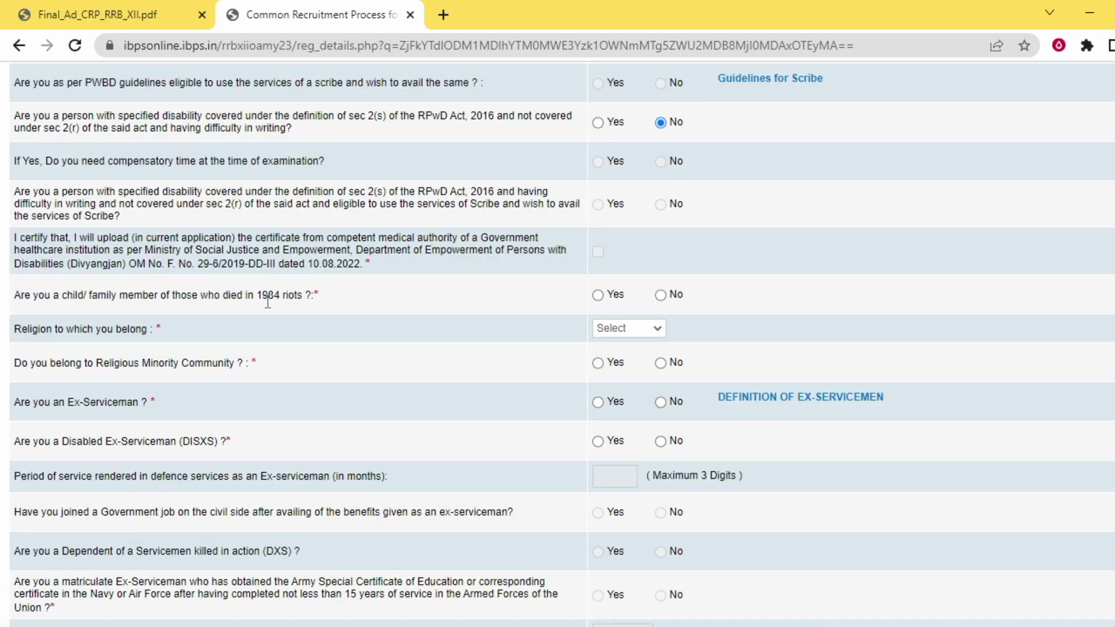
pyautogui.click(660, 295)
pyautogui.click(626, 329)
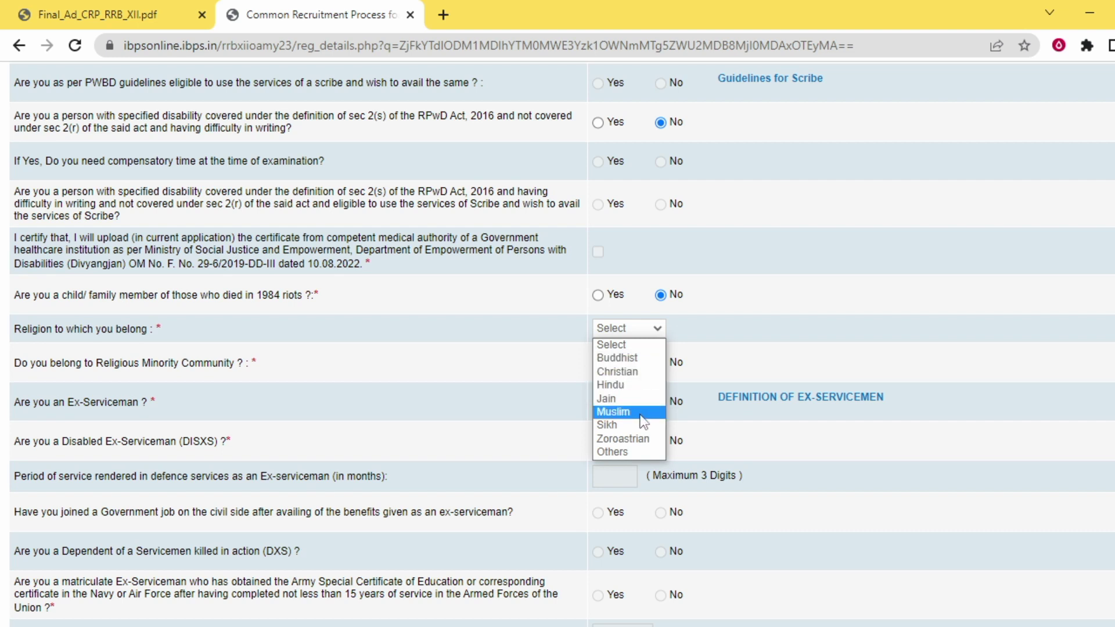
pyautogui.click(636, 384)
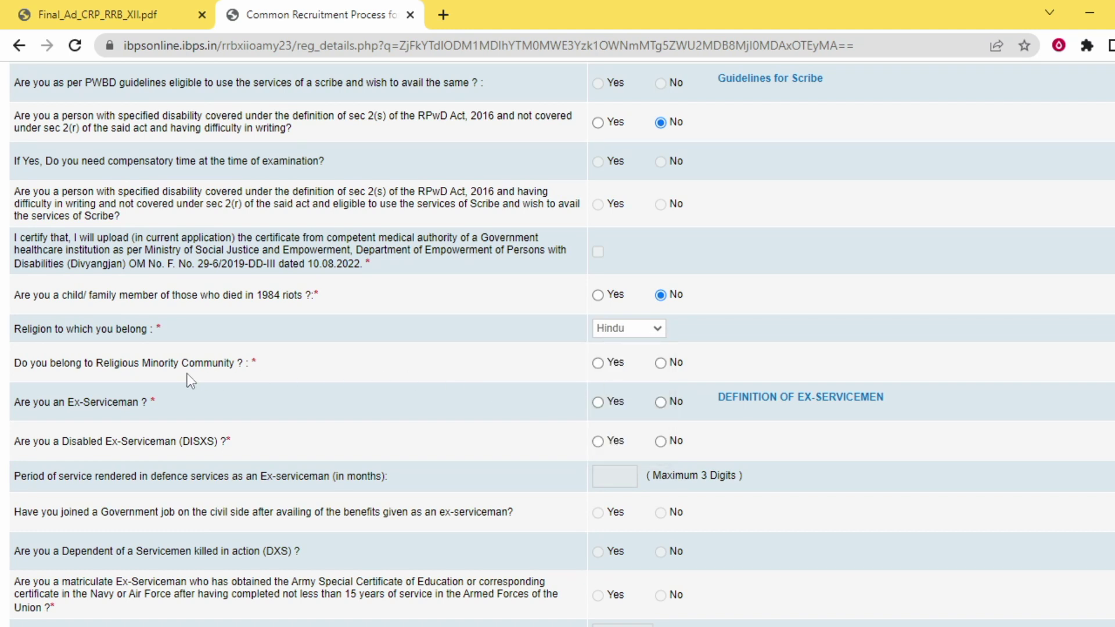
pyautogui.click(660, 364)
pyautogui.click(660, 402)
pyautogui.scroll(-1, 639, 423)
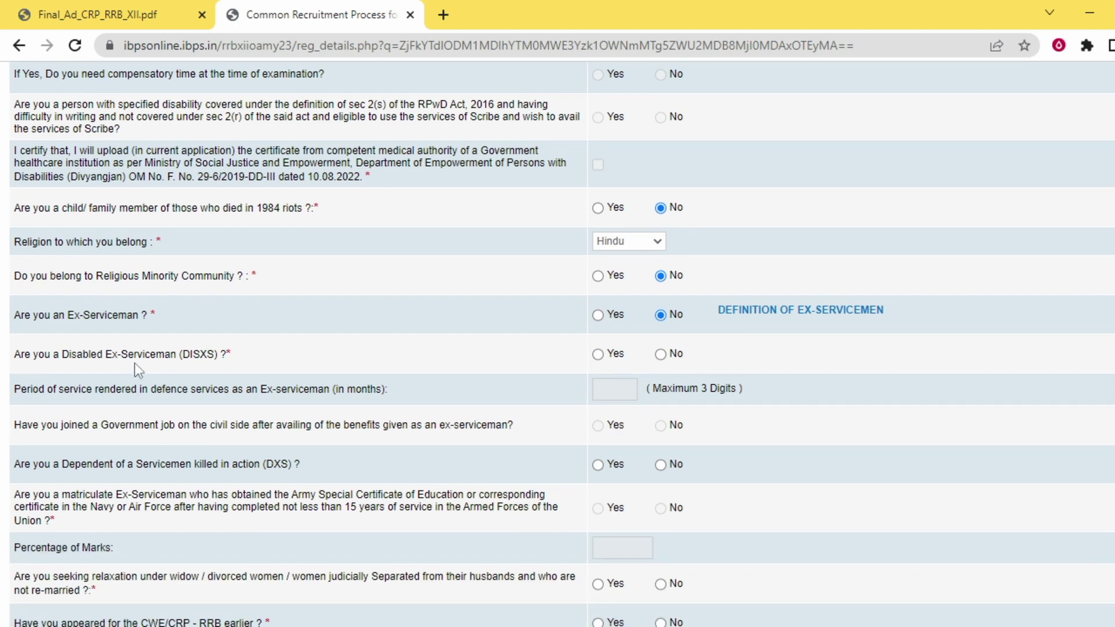
# Answer No to disabled ex-serviceman, DXS dependent and widow/divorced relaxation questions
pyautogui.click(660, 355)
pyautogui.scroll(-2, 659, 356)
pyautogui.click(660, 379)
pyautogui.scroll(-3, 375, 365)
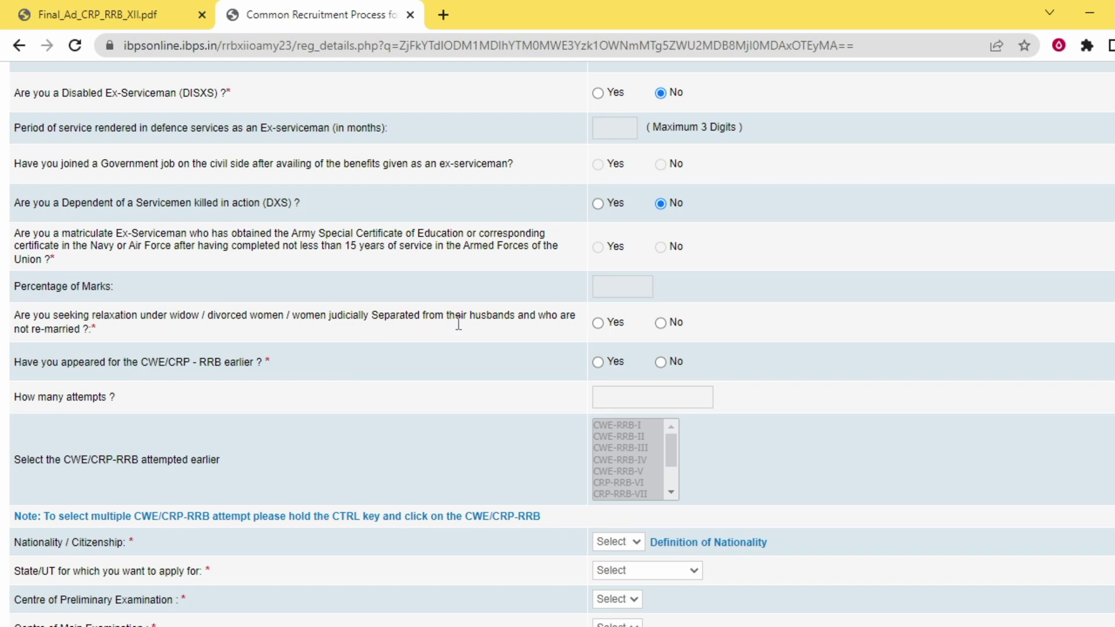
pyautogui.click(661, 324)
# Answer No to having appeared for CWE/CRP-RRB earlier, leaving the attempts fields empty
pyautogui.click(594, 361)
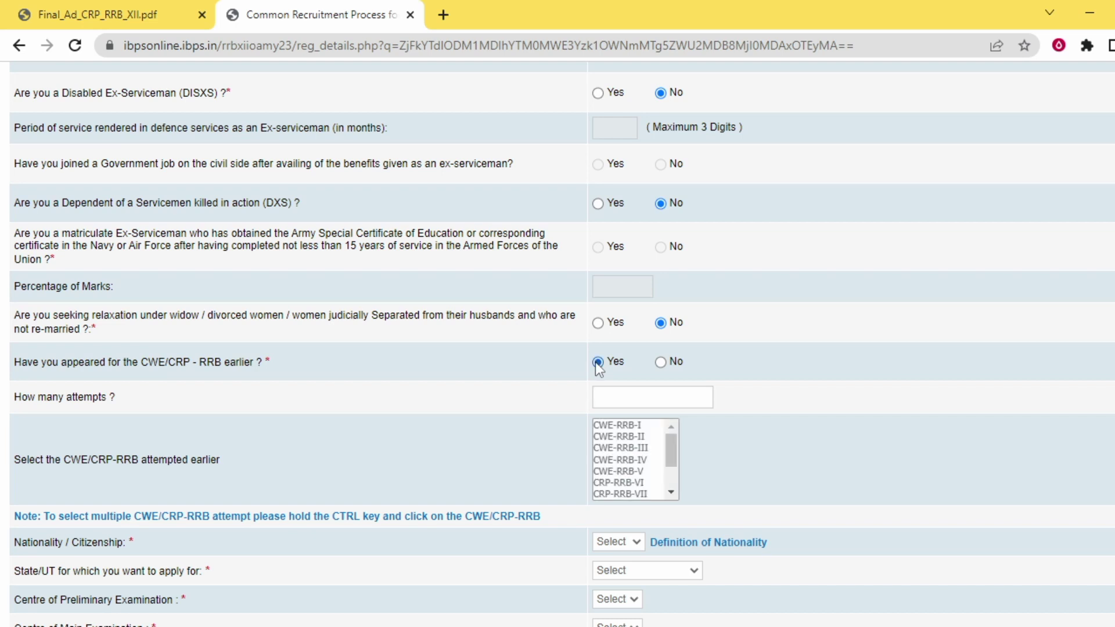
pyautogui.click(615, 402)
pyautogui.write('3')
pyautogui.click(628, 476)
pyautogui.hotkey('ctrl', '+')
pyautogui.hotkey('ctrl', '+')
pyautogui.hotkey('ctrl', '-')
pyautogui.hotkey('ctrl', '-')
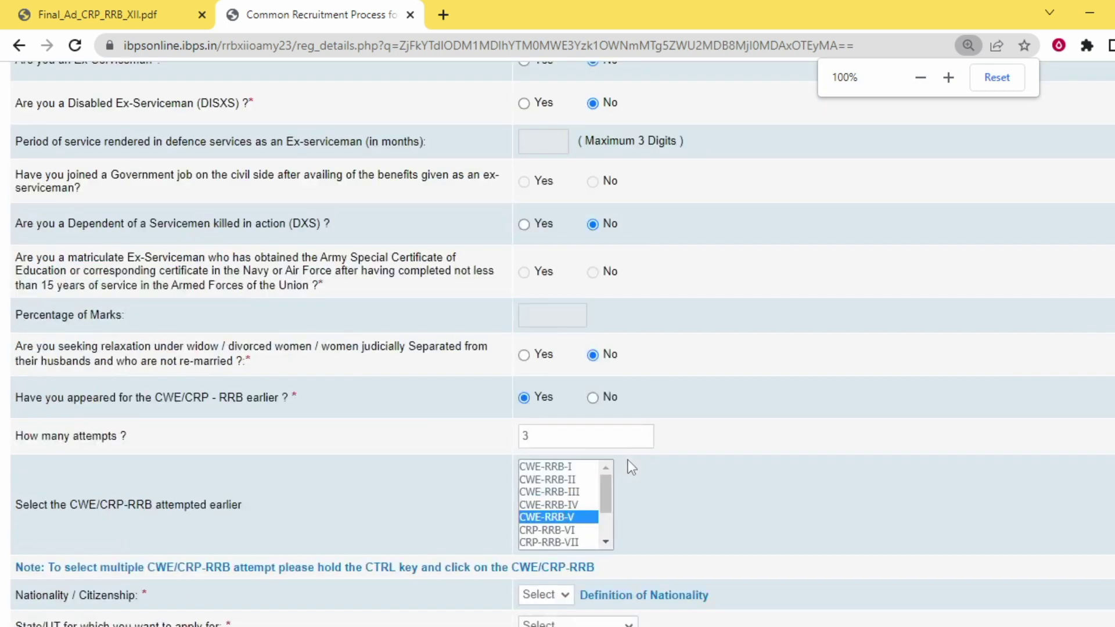
pyautogui.scroll(-2, 630, 465)
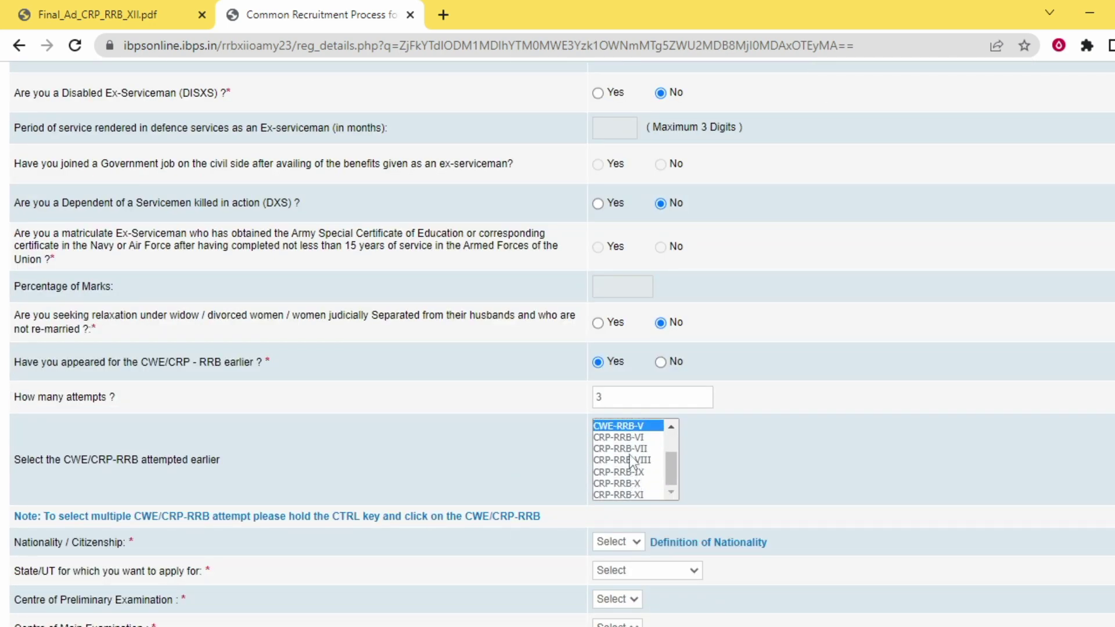
pyautogui.keyDown('ctrl'); pyautogui.click(630, 460); pyautogui.keyUp('ctrl')
pyautogui.keyDown('ctrl'); pyautogui.click(630, 483); pyautogui.keyUp('ctrl')
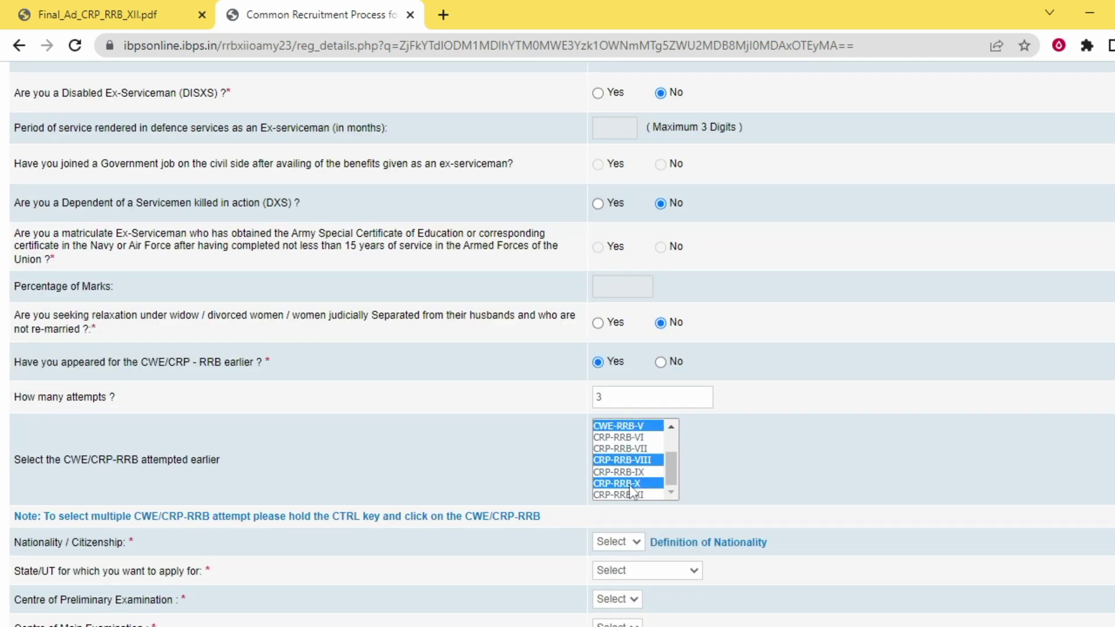
pyautogui.click(660, 363)
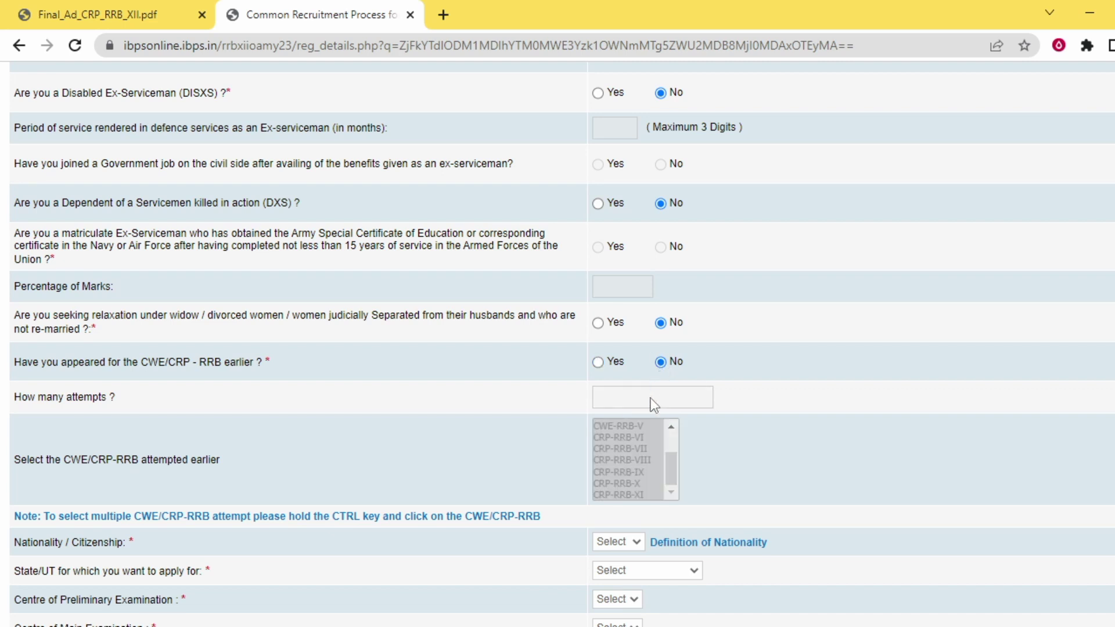
pyautogui.scroll(-3, 609, 442)
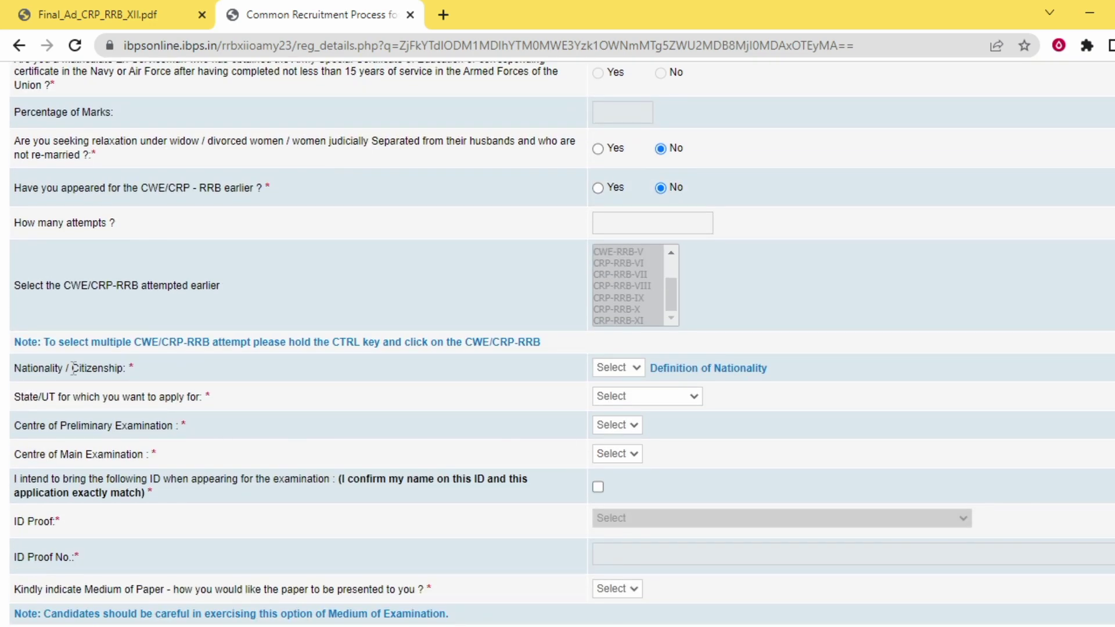
# Set nationality Indian, state Uttar Pradesh, preliminary centre Varanasi and main centre Kanpur
pyautogui.click(635, 367)
pyautogui.click(635, 395)
pyautogui.click(641, 398)
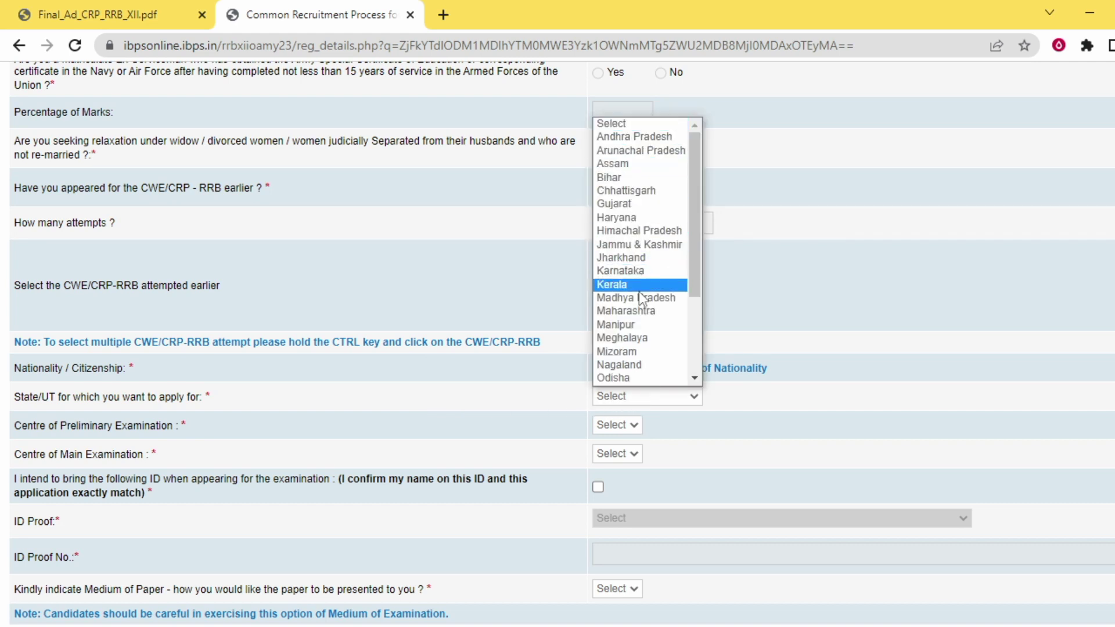
pyautogui.scroll(-3, 633, 340)
pyautogui.click(628, 351)
pyautogui.scroll(-2, 637, 375)
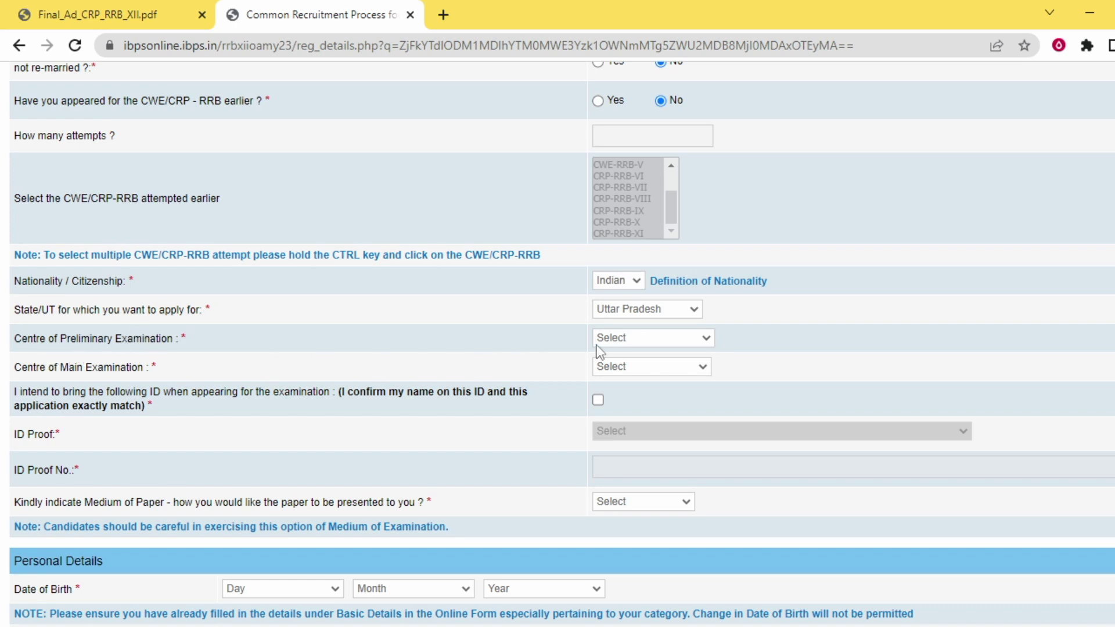
pyautogui.click(631, 339)
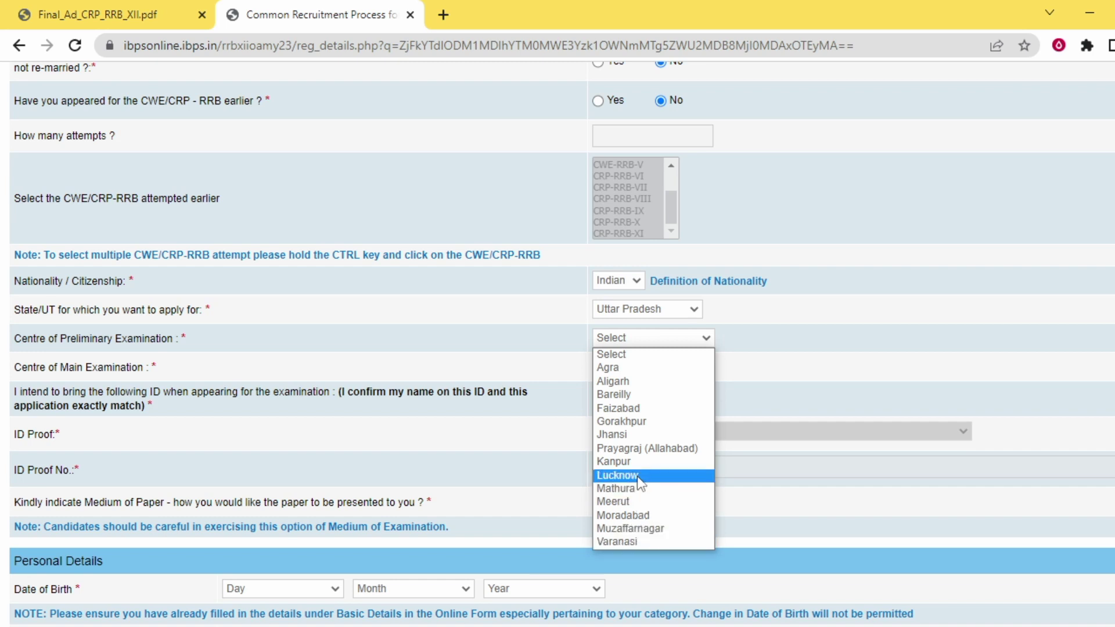
pyautogui.click(649, 539)
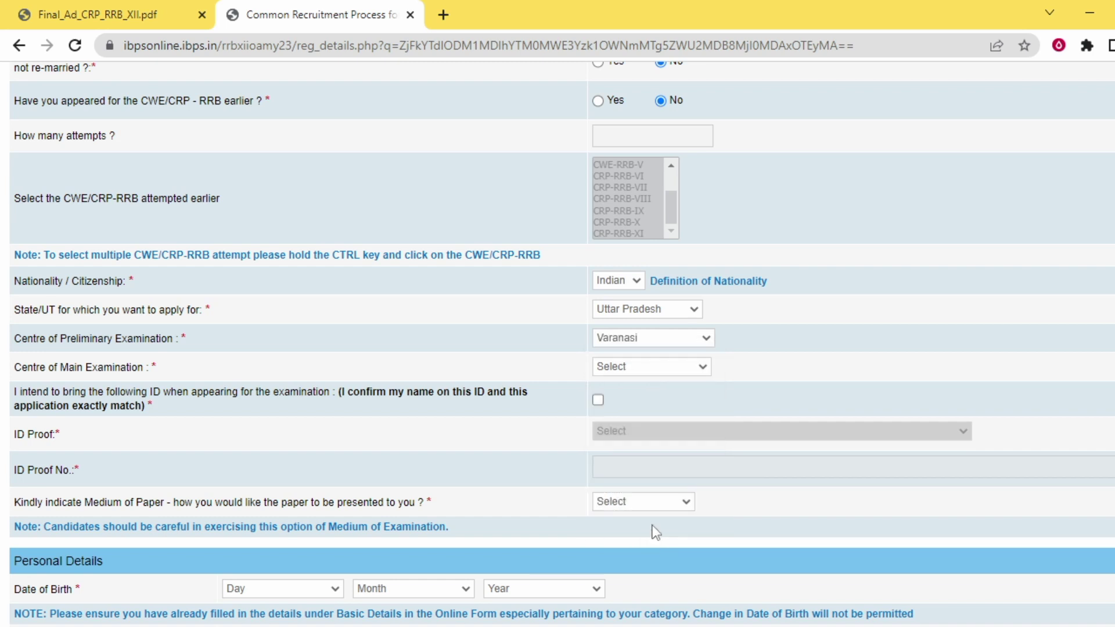
pyautogui.click(657, 369)
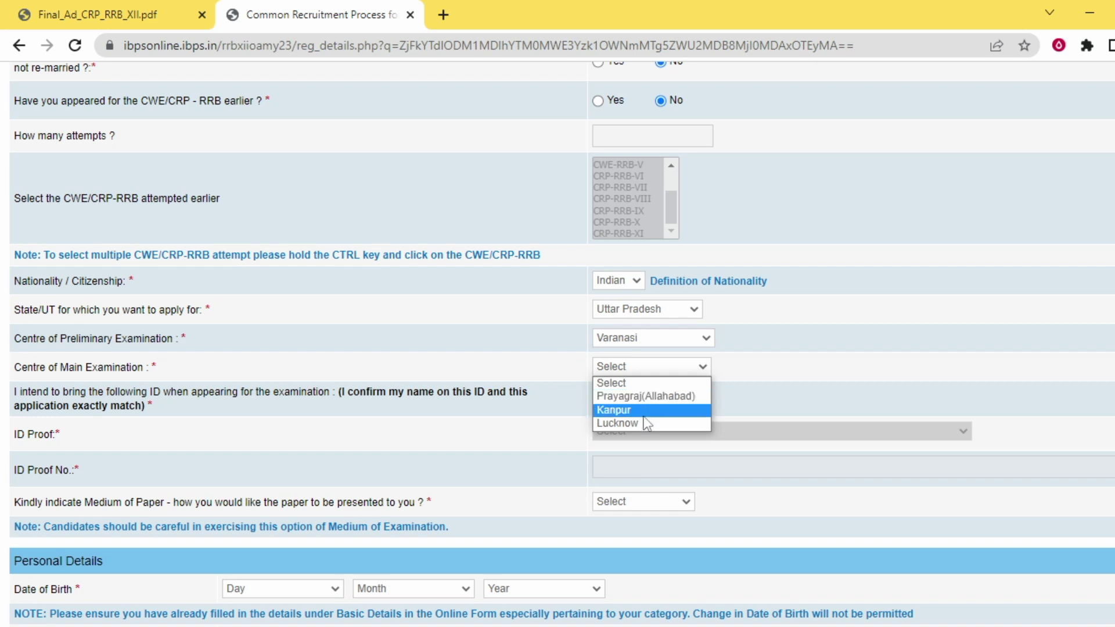
pyautogui.click(642, 411)
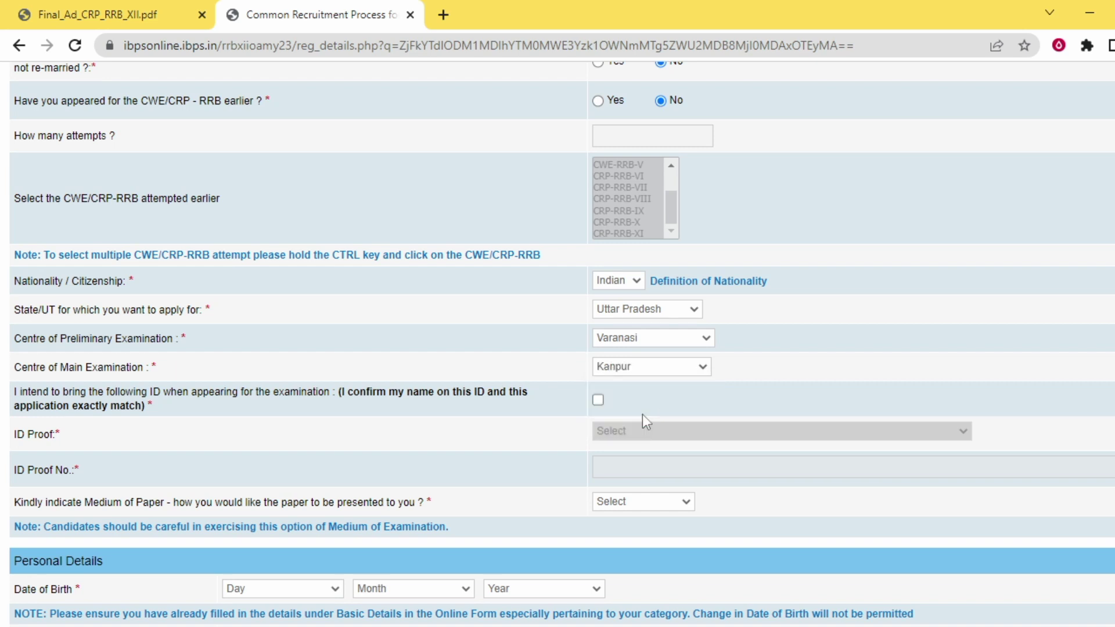
# Confirm the matching ID, choose Aadhar Card as ID proof and 'English and Hindi' medium
pyautogui.scroll(-1, 642, 413)
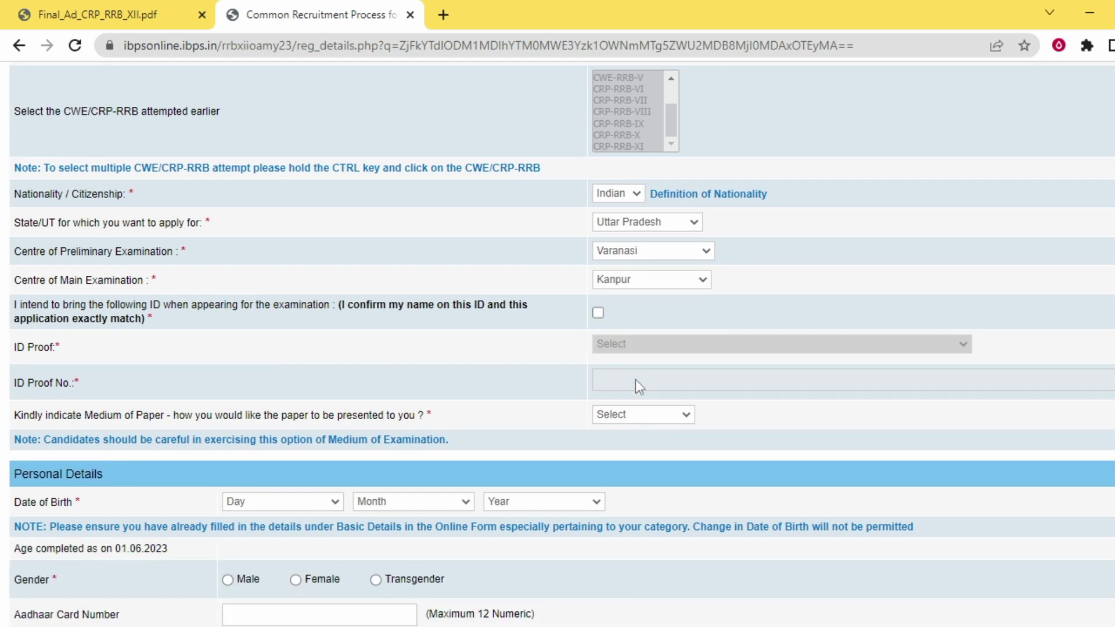
pyautogui.click(600, 313)
pyautogui.click(618, 348)
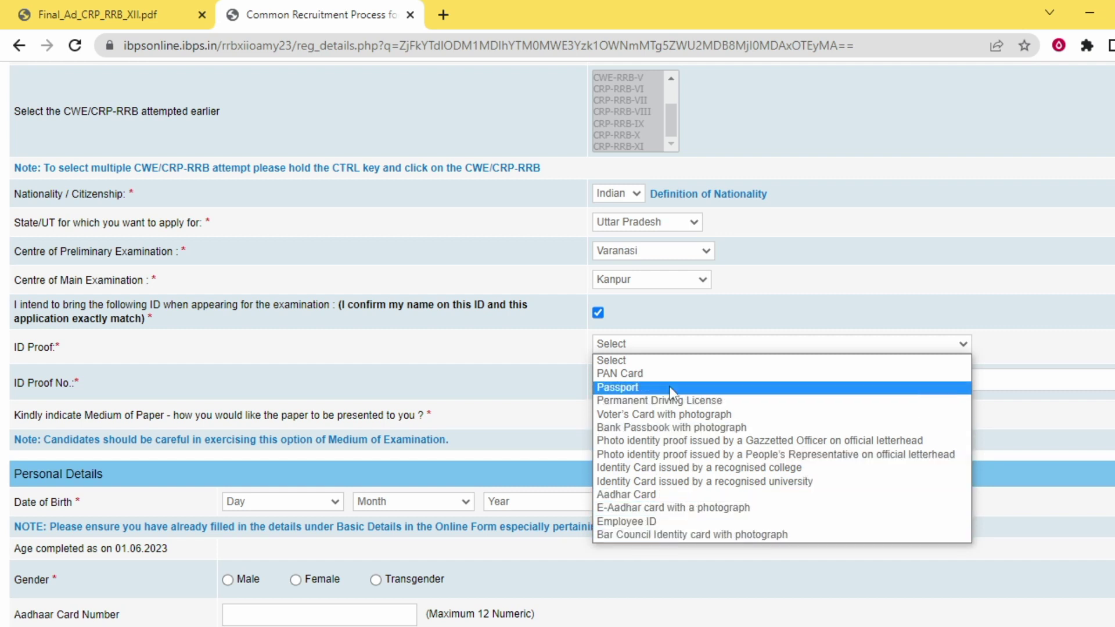
pyautogui.click(678, 494)
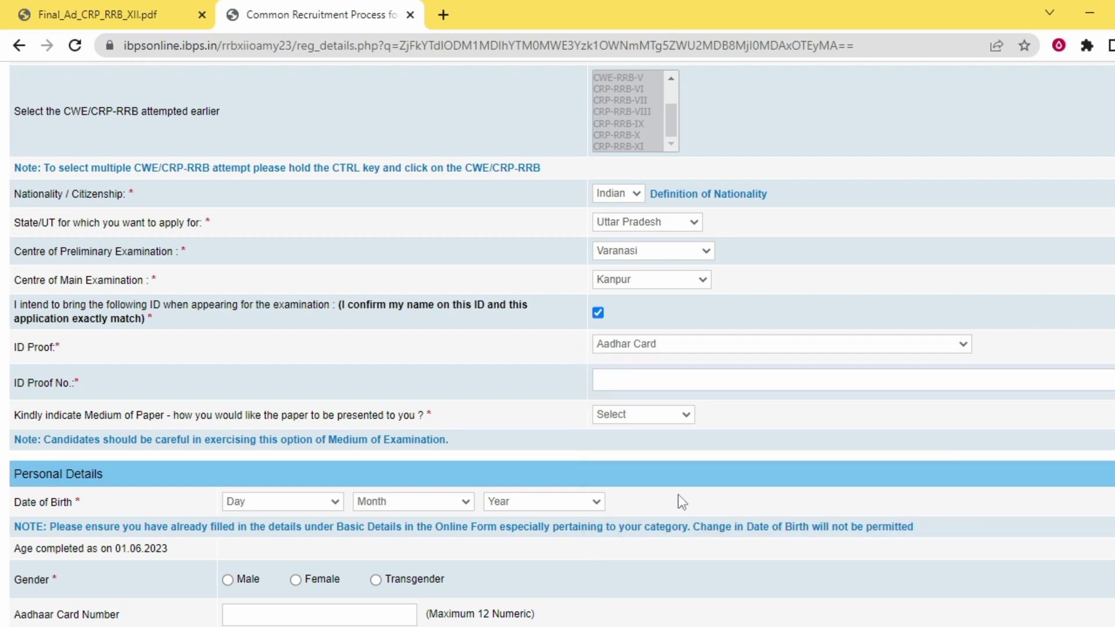
pyautogui.click(639, 382)
pyautogui.click(657, 386)
pyautogui.scroll(-1, 658, 385)
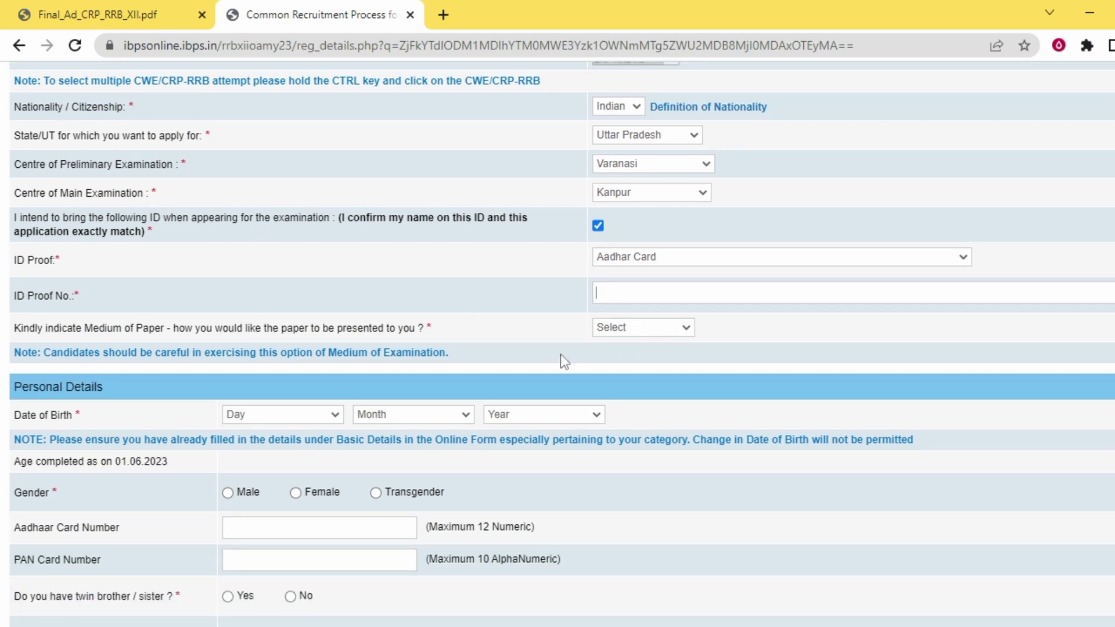
pyautogui.click(671, 330)
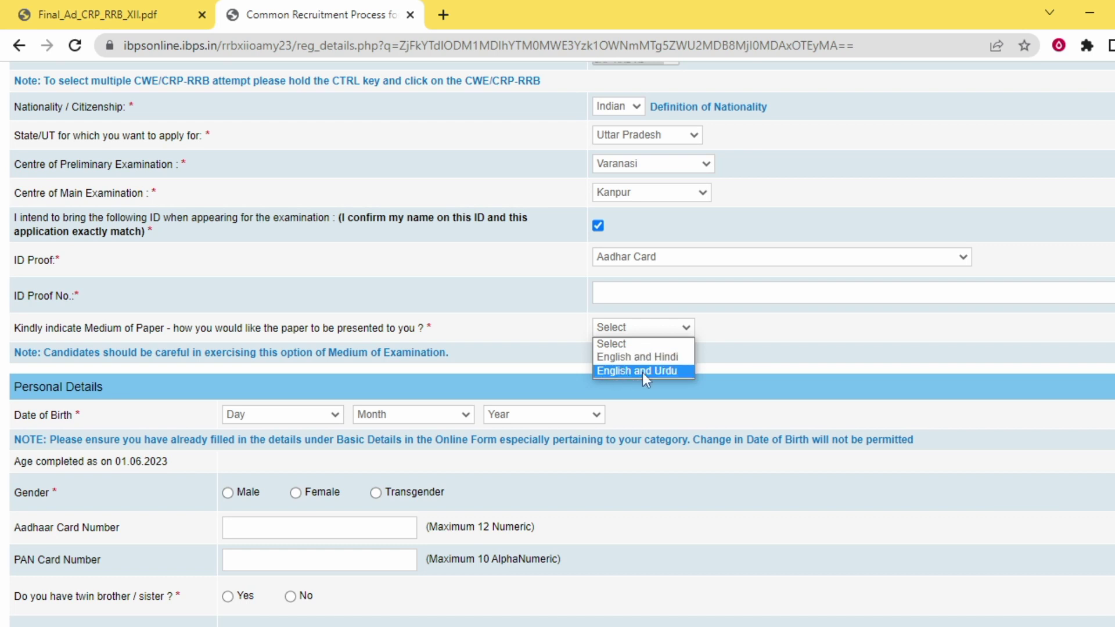
pyautogui.click(670, 358)
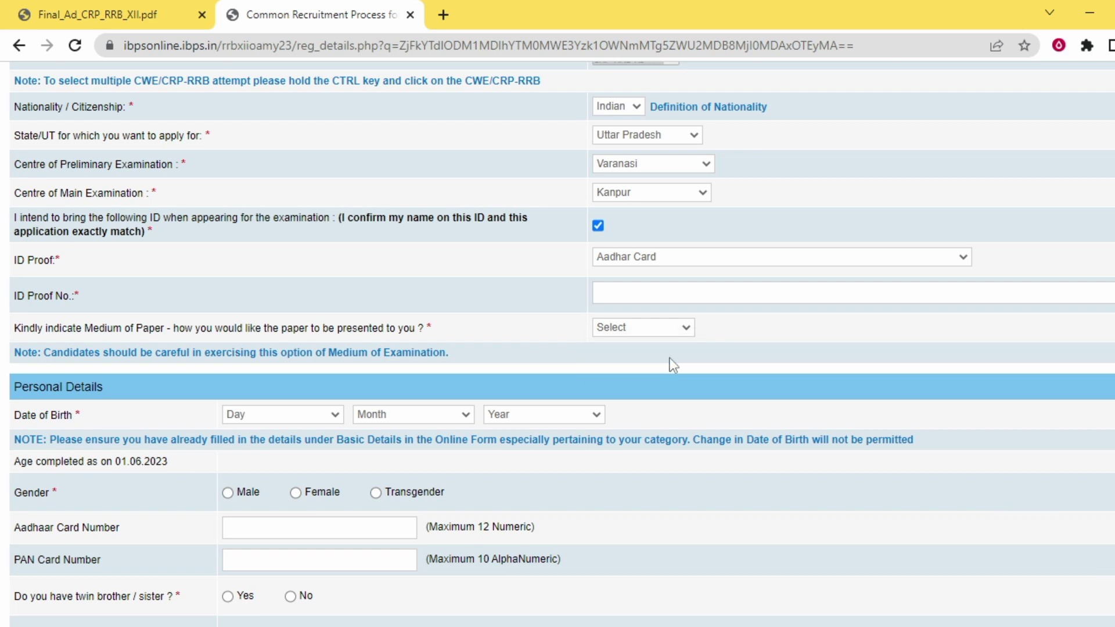
pyautogui.scroll(-1, 670, 357)
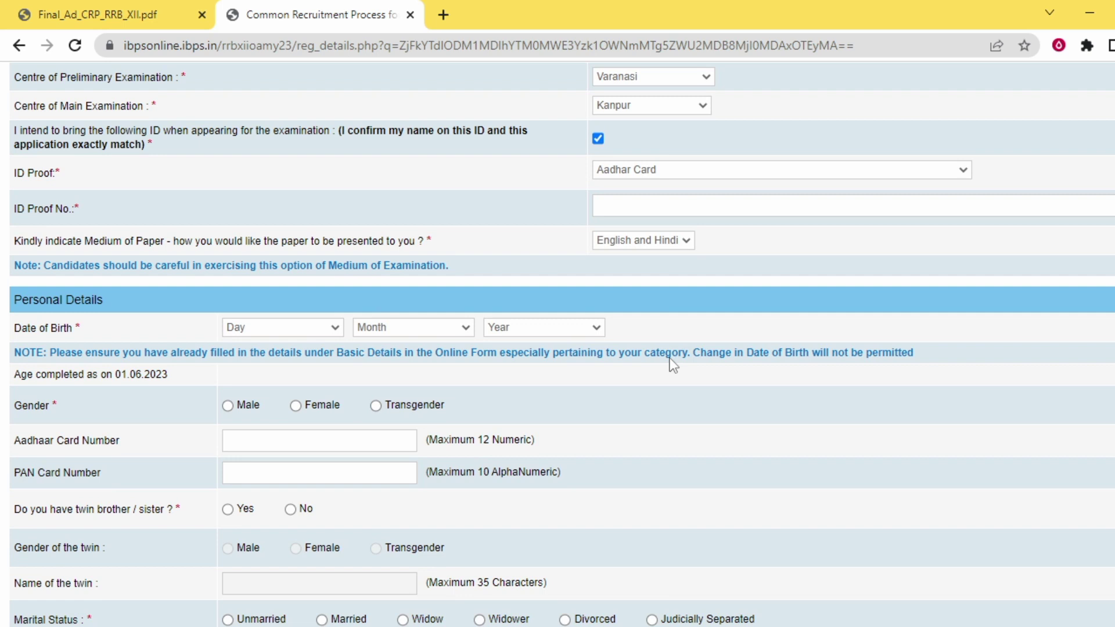
pyautogui.click(280, 327)
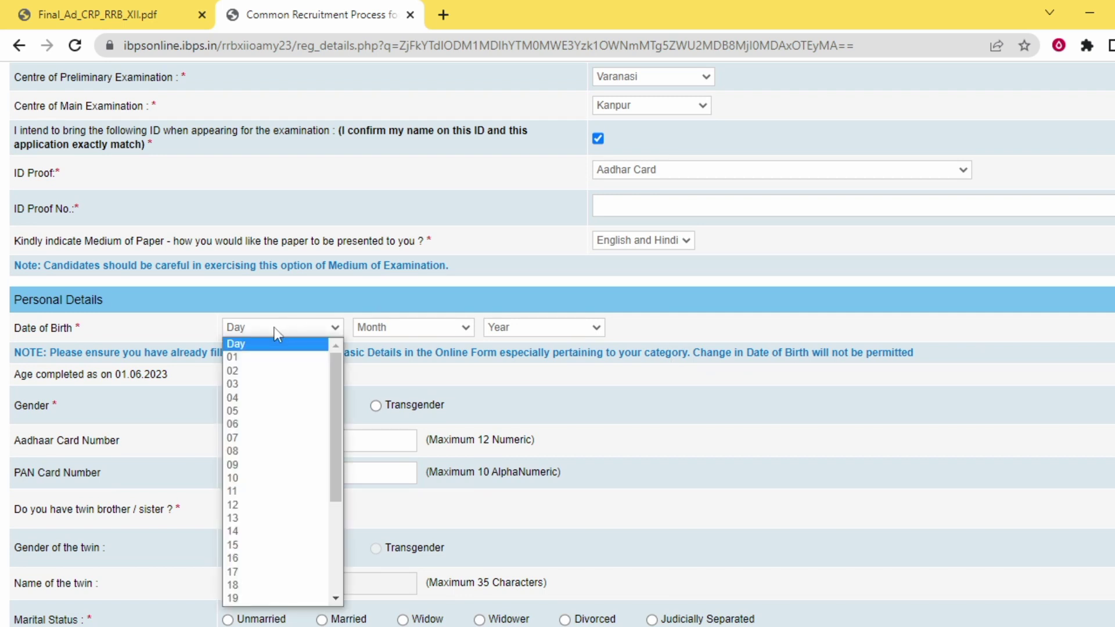
pyautogui.scroll(-5, 279, 441)
pyautogui.press('Escape')
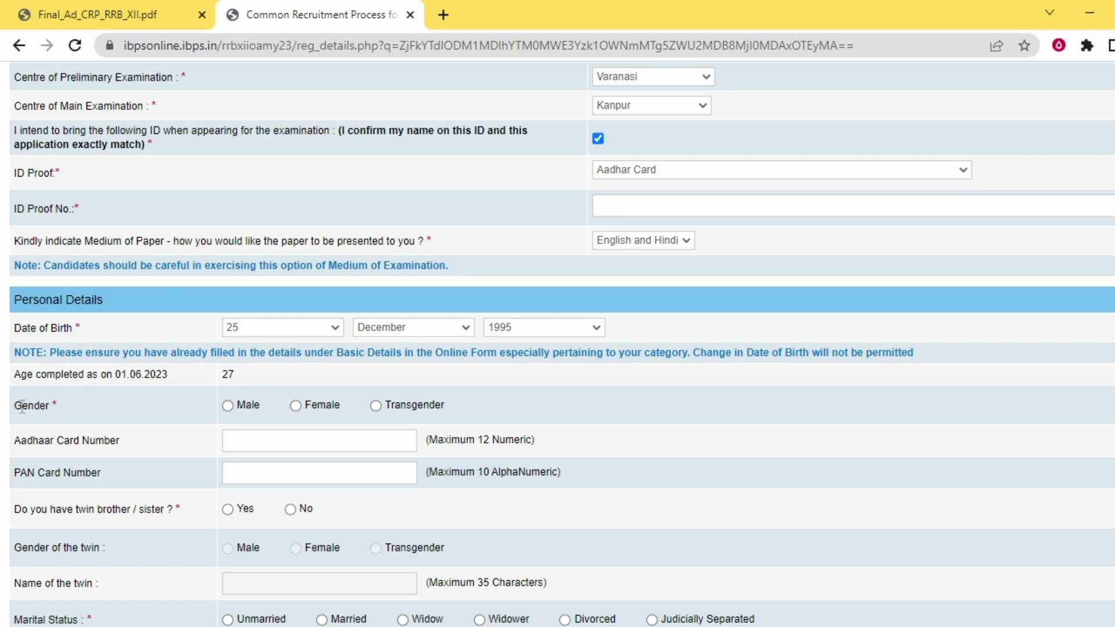
pyautogui.click(228, 406)
pyautogui.scroll(-2, 367, 396)
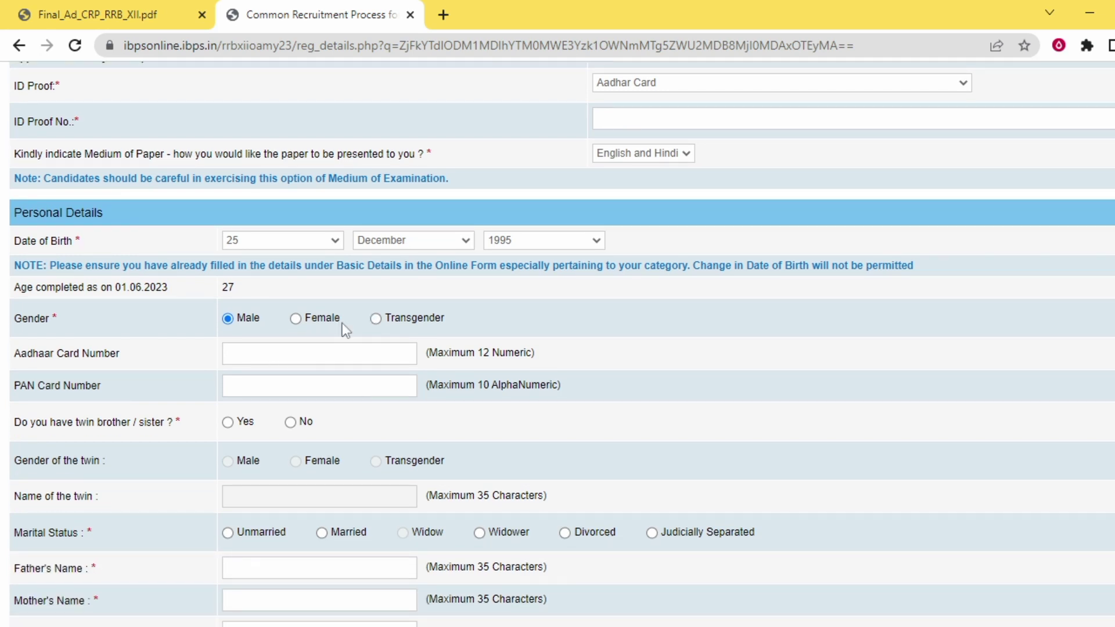
pyautogui.click(241, 358)
pyautogui.scroll(-2, 332, 362)
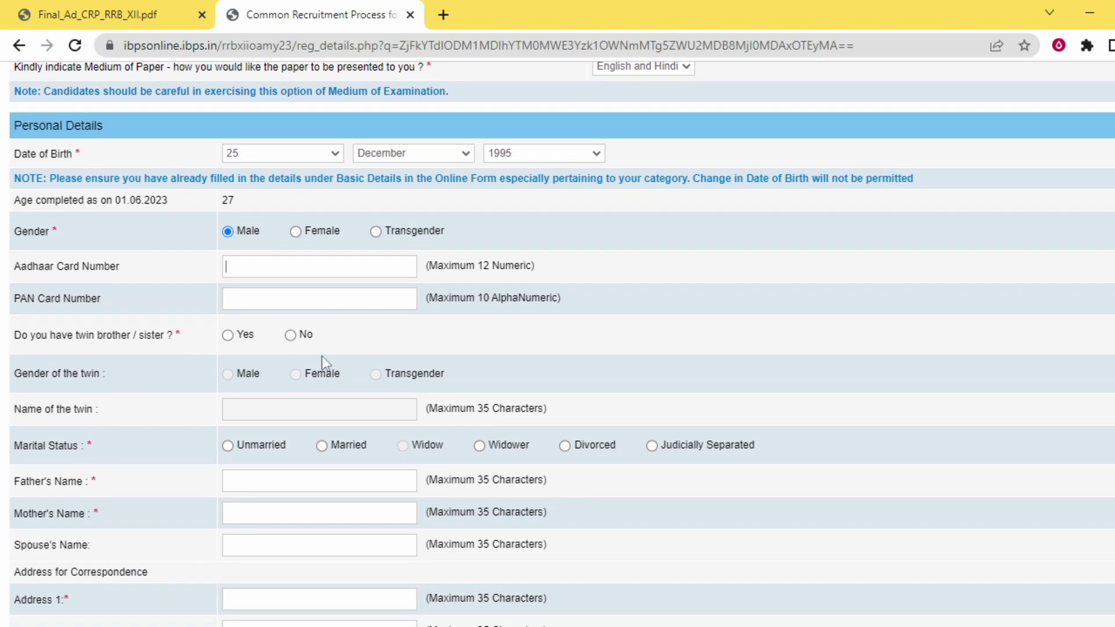
pyautogui.click(246, 302)
# Answer No to the question about having a twin
pyautogui.click(229, 339)
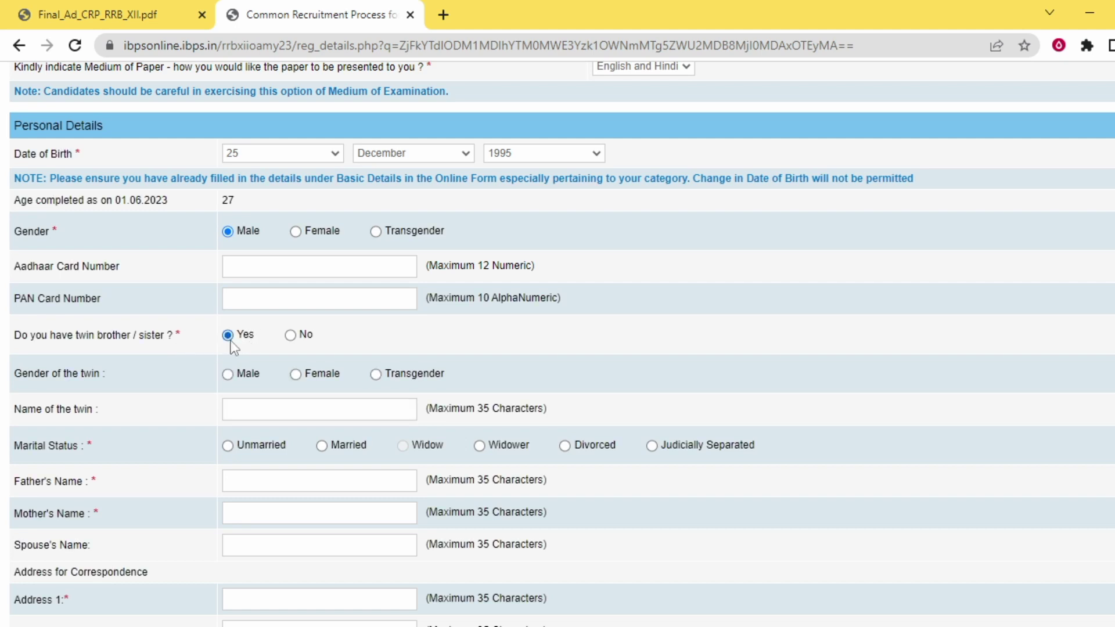
pyautogui.click(227, 374)
pyautogui.click(256, 405)
pyautogui.click(290, 335)
pyautogui.scroll(-2, 291, 344)
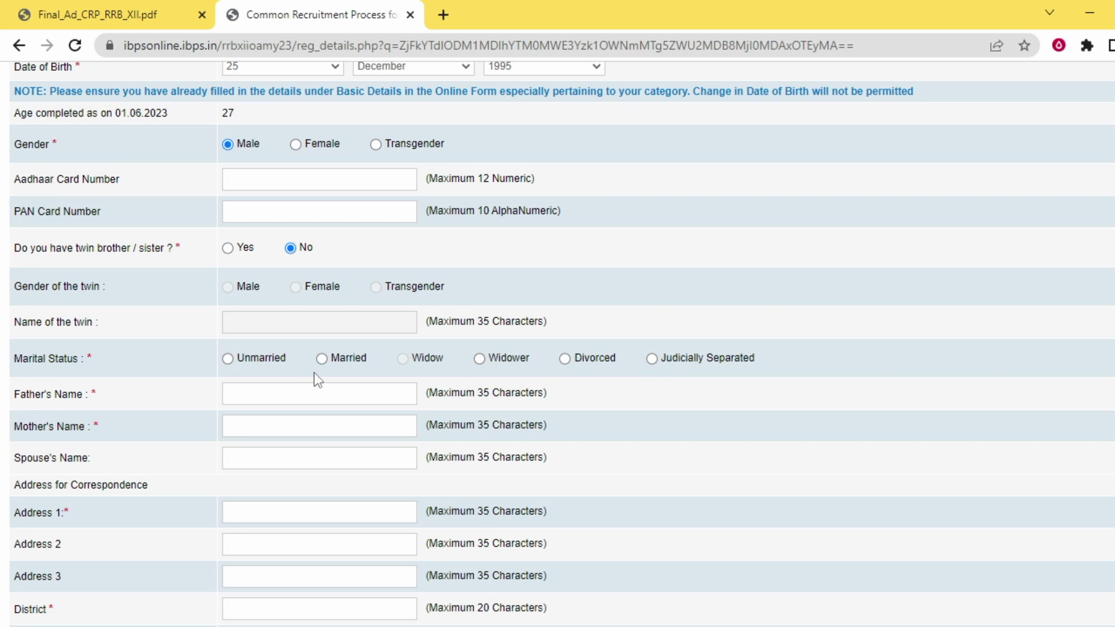
pyautogui.click(229, 360)
pyautogui.click(252, 393)
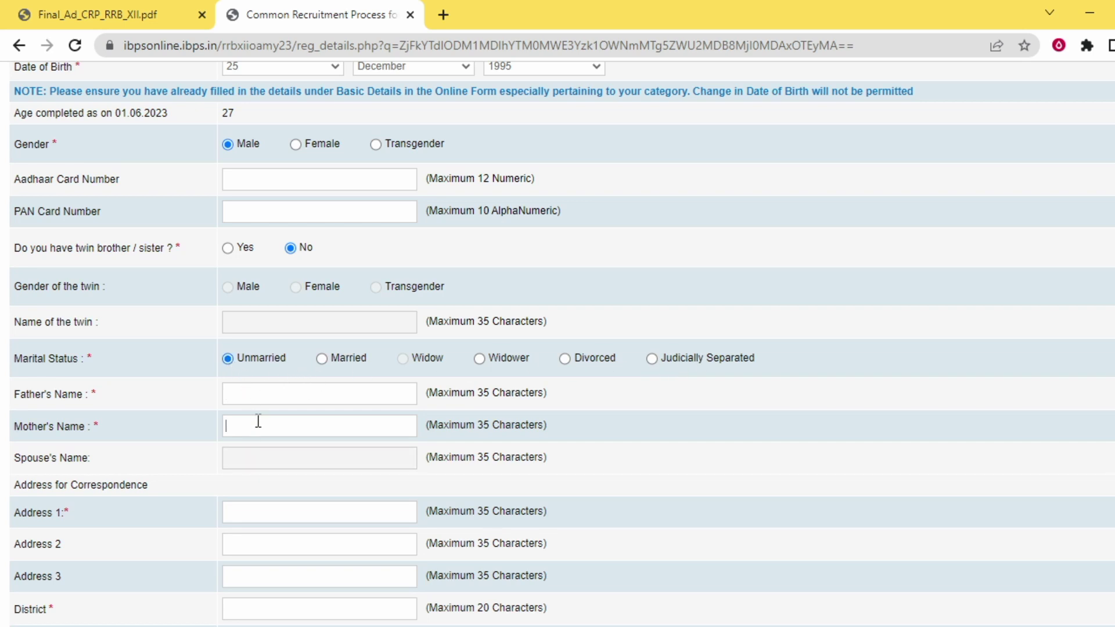
pyautogui.scroll(-2, 258, 421)
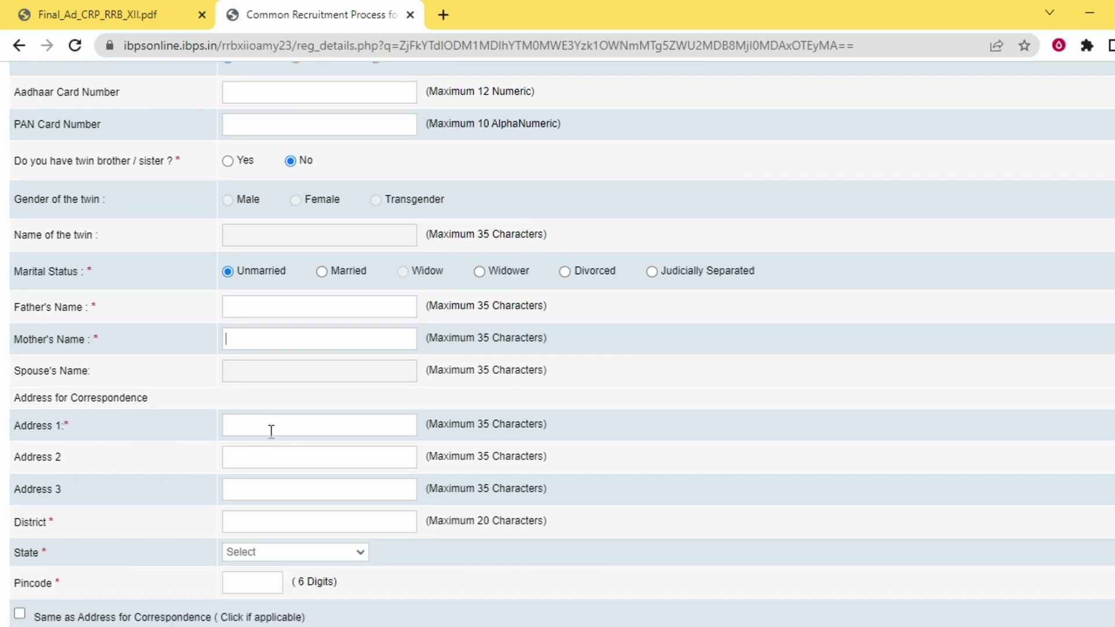
pyautogui.click(271, 431)
pyautogui.click(278, 456)
pyautogui.scroll(-1, 291, 421)
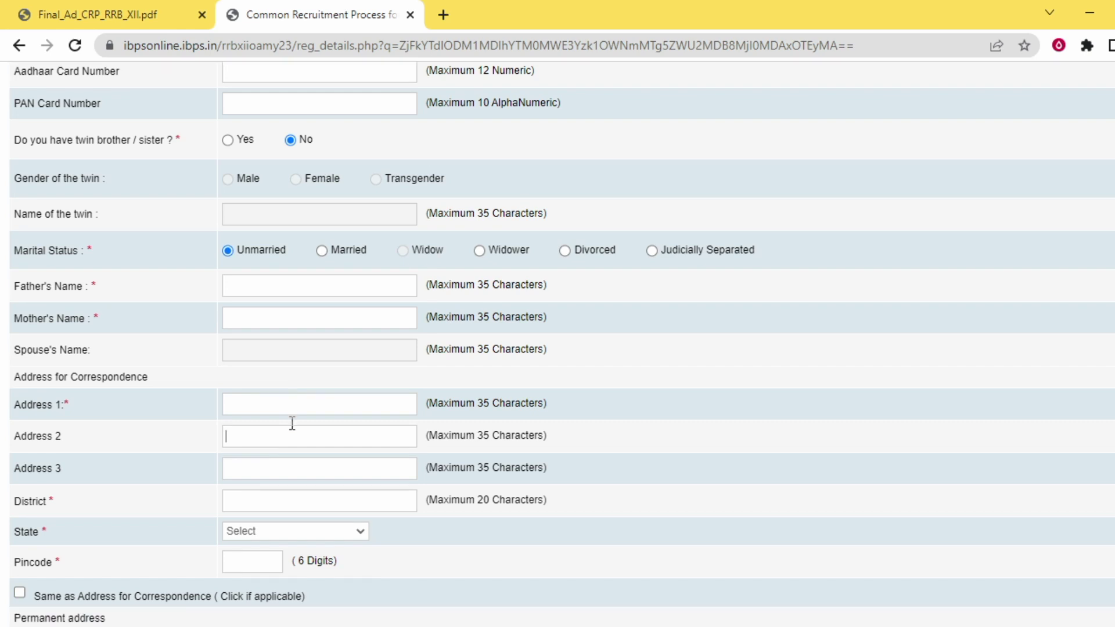
pyautogui.scroll(-1, 292, 423)
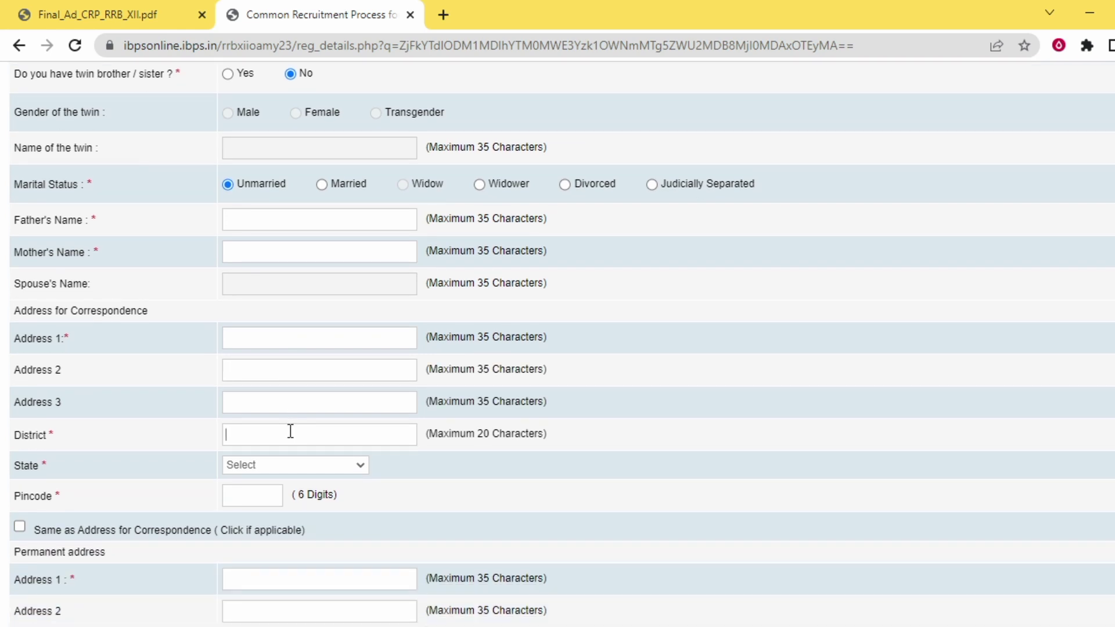
pyautogui.click(284, 467)
pyautogui.scroll(-2, 307, 348)
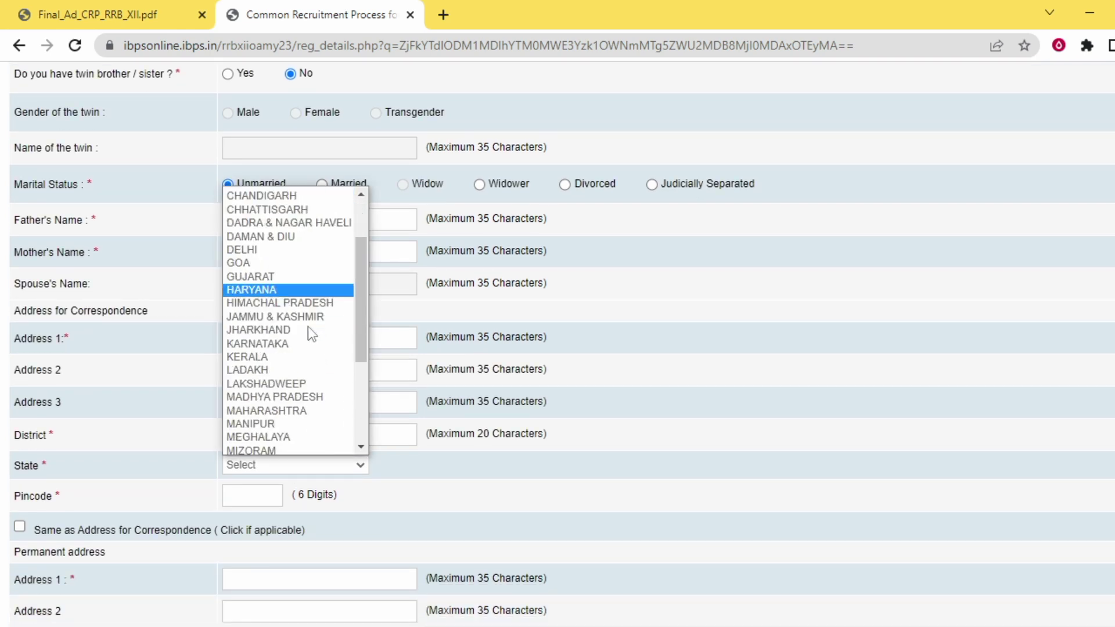
pyautogui.scroll(-3, 306, 359)
pyautogui.click(322, 428)
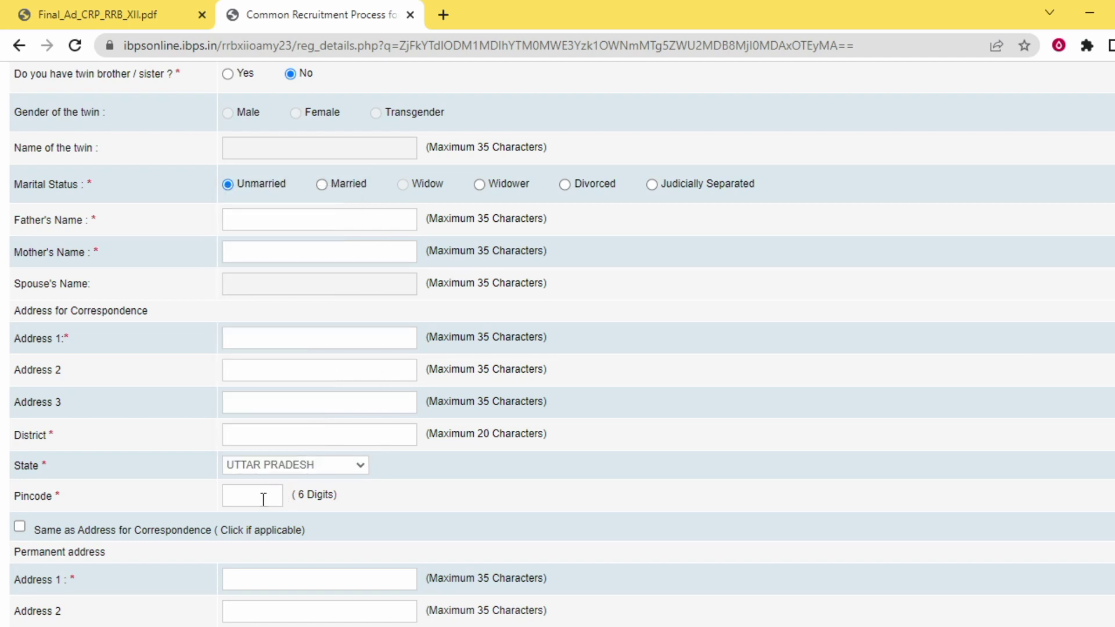
pyautogui.click(263, 498)
pyautogui.scroll(-3, 249, 476)
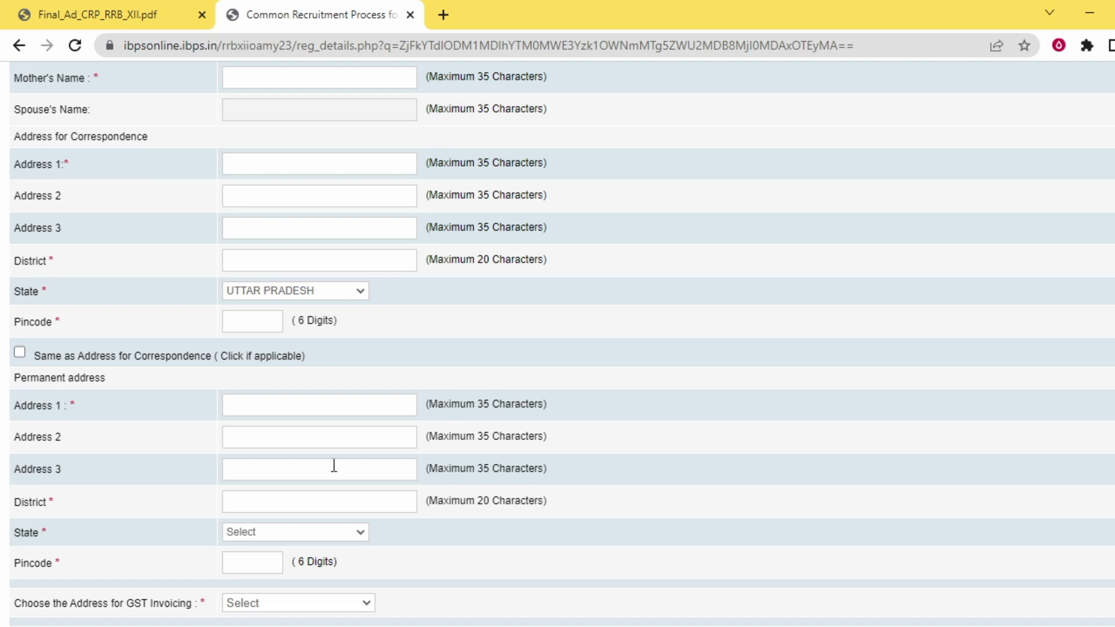
pyautogui.scroll(-1, 334, 466)
pyautogui.scroll(-1, 311, 360)
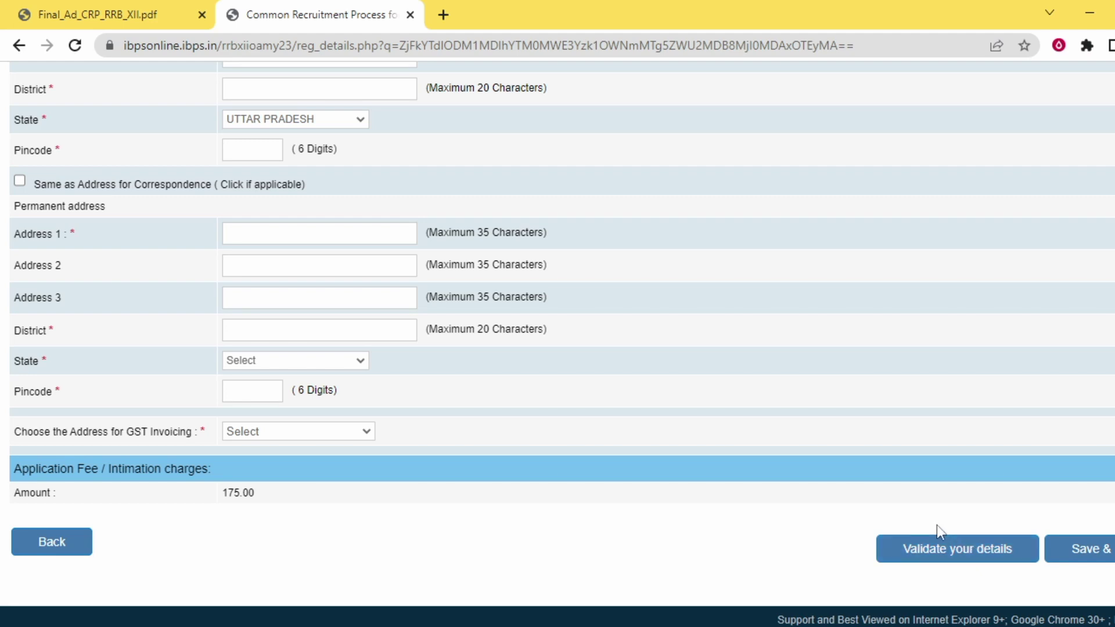
# Save the address and record a Graduation in Arts passed on 12 May 2018
pyautogui.click(1086, 551)
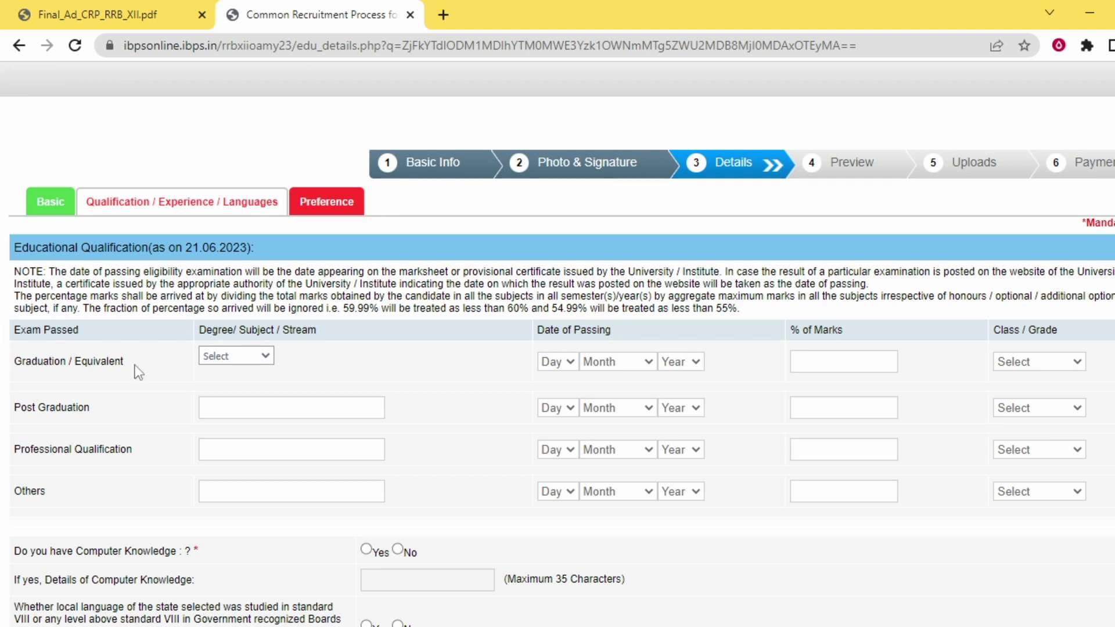
pyautogui.click(222, 356)
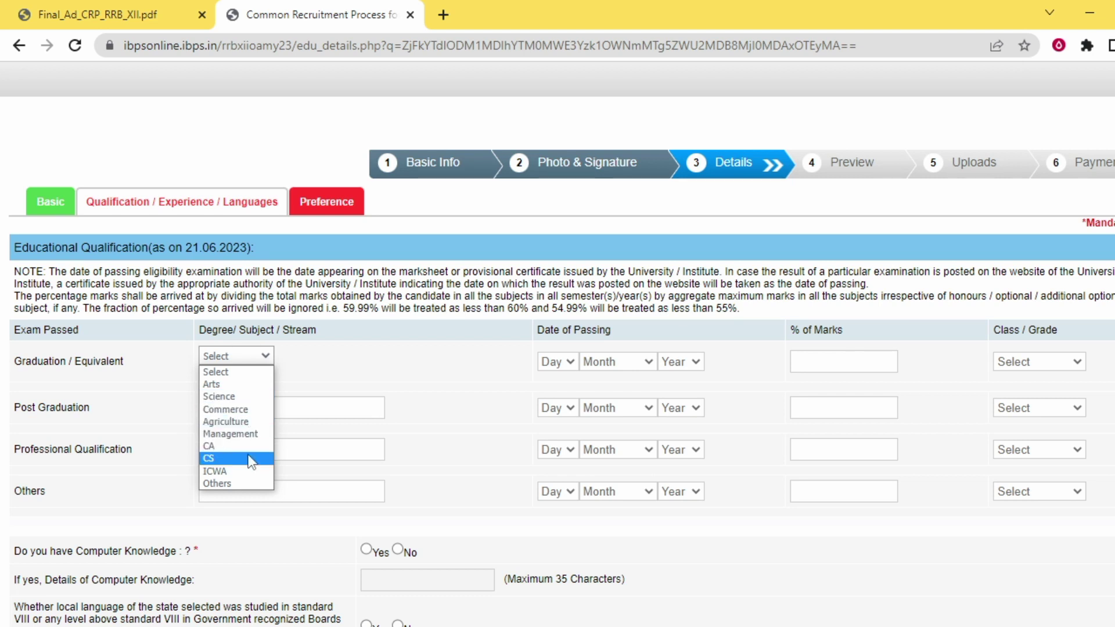
pyautogui.click(250, 385)
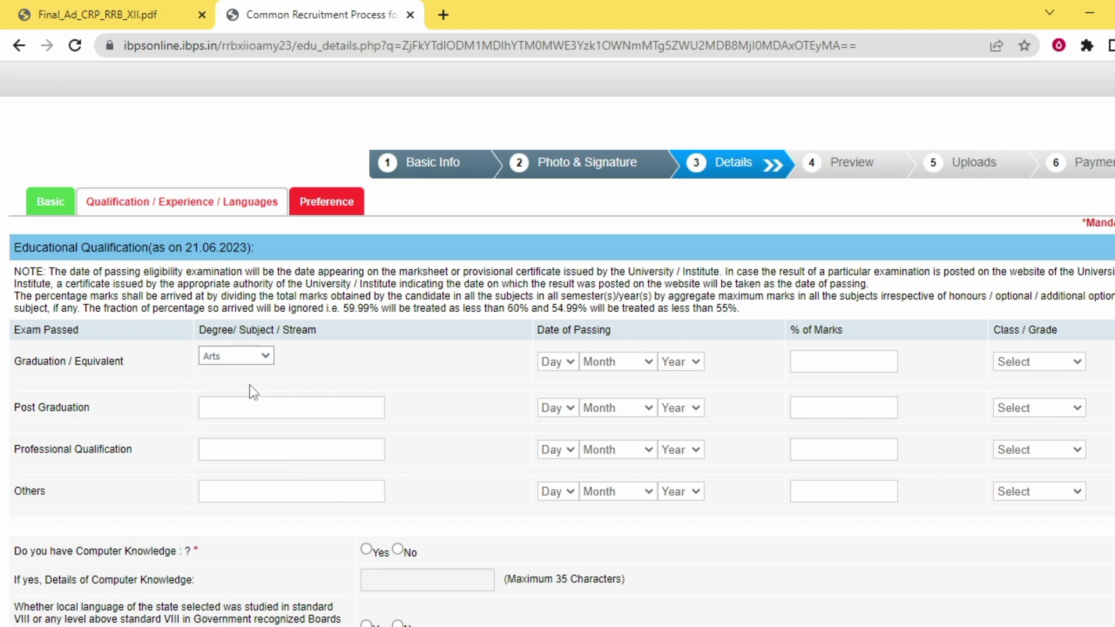
pyautogui.click(560, 362)
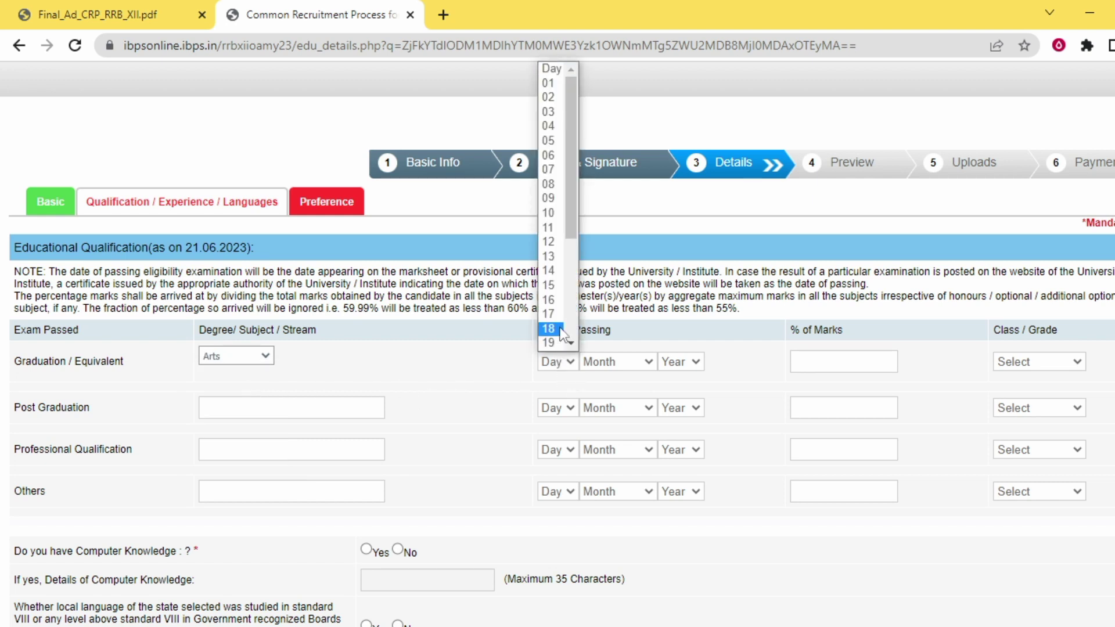
pyautogui.click(560, 246)
pyautogui.click(597, 359)
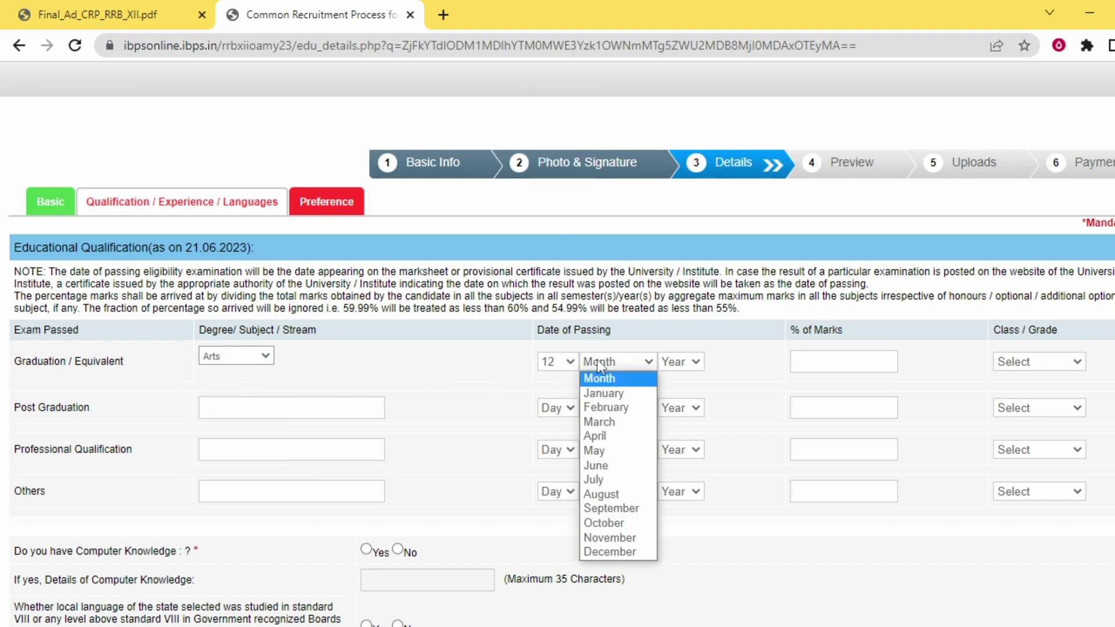
pyautogui.click(615, 444)
pyautogui.click(671, 363)
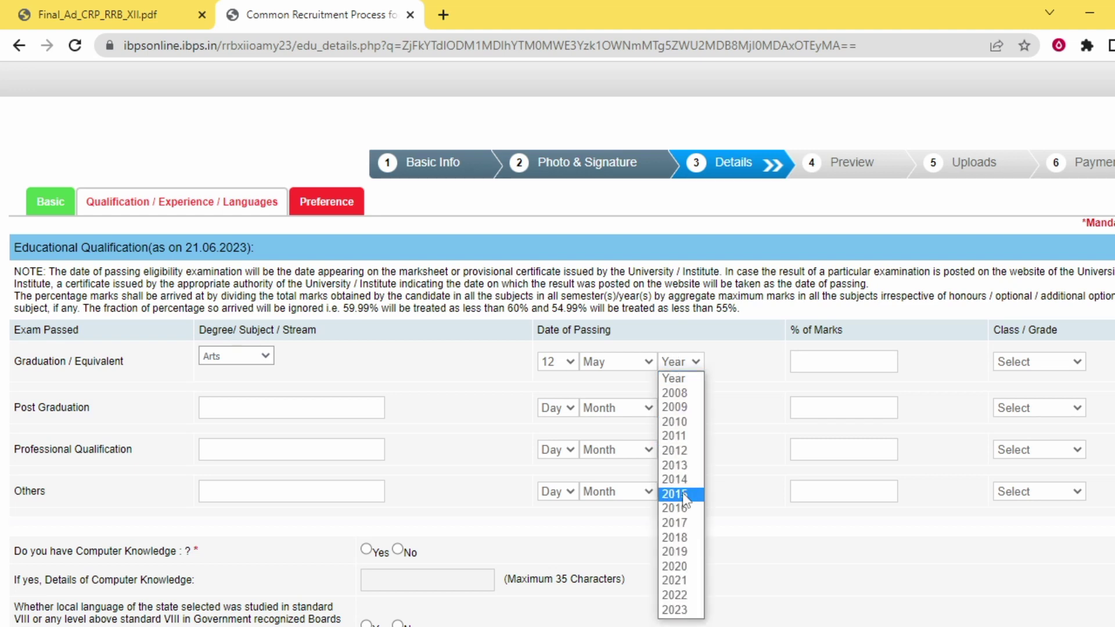
pyautogui.click(688, 535)
# Enter 80 as the graduation percentage of marks and select First Class
pyautogui.click(819, 366)
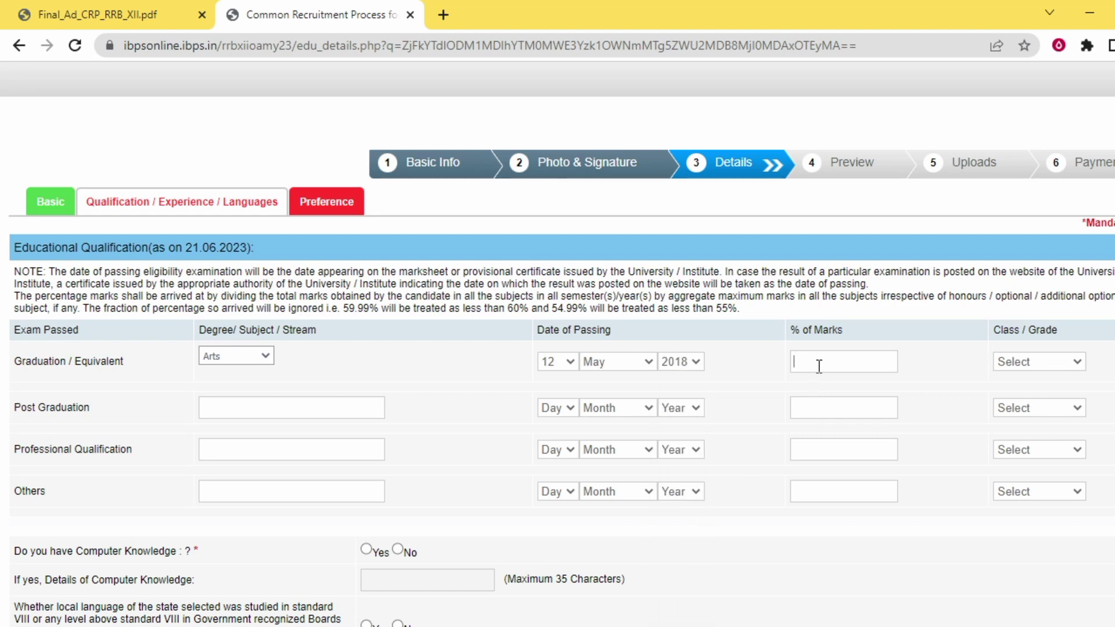
pyautogui.write('80')
pyautogui.click(1012, 365)
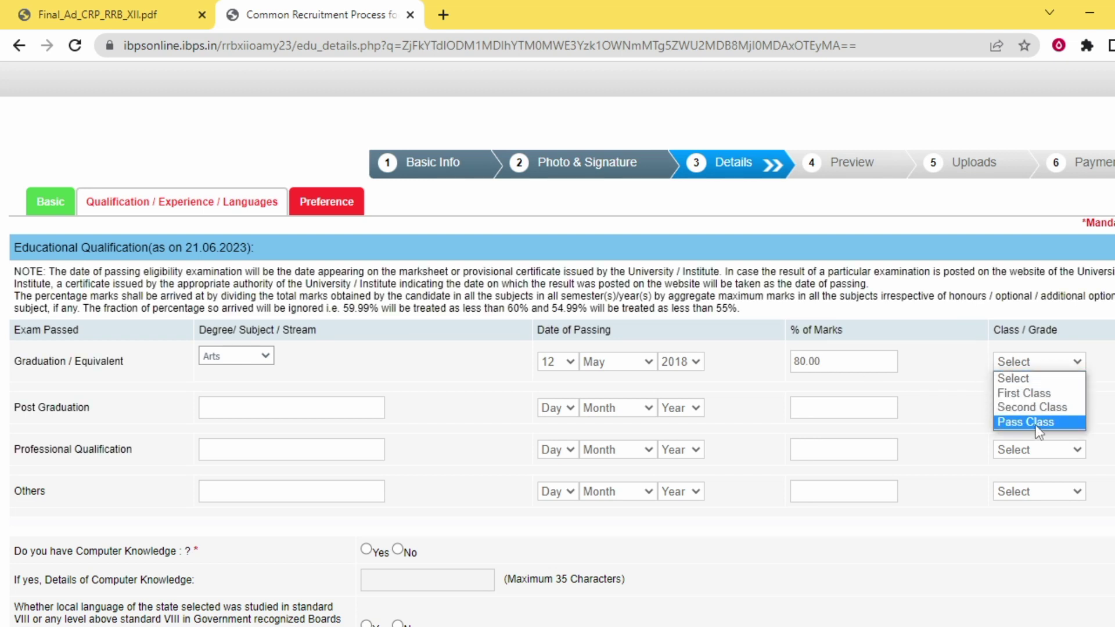
pyautogui.click(1029, 393)
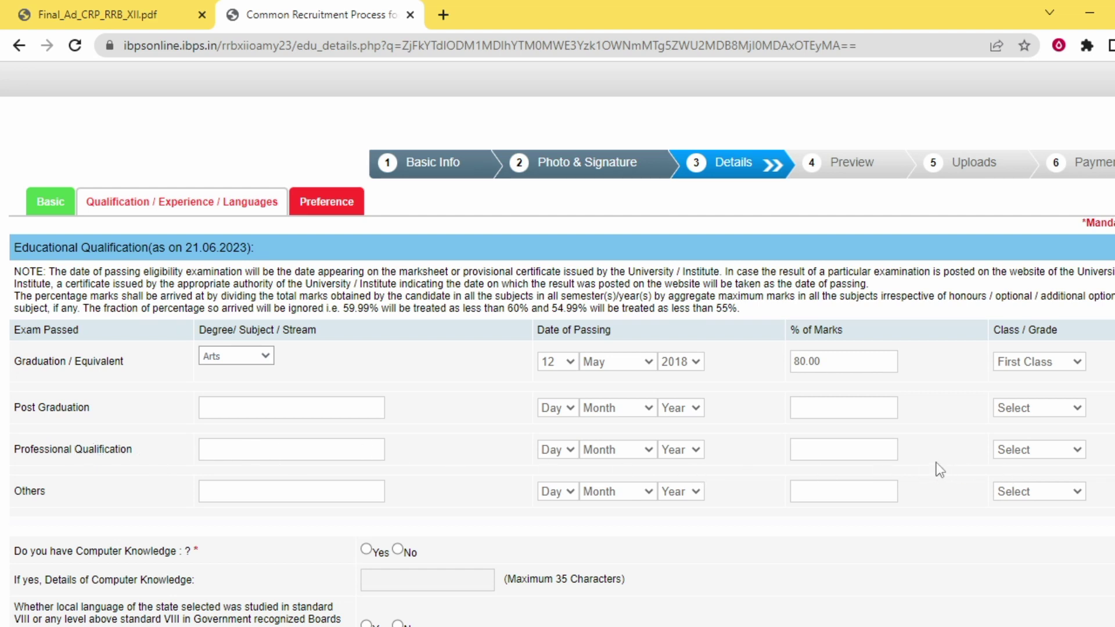
pyautogui.scroll(-3, 929, 470)
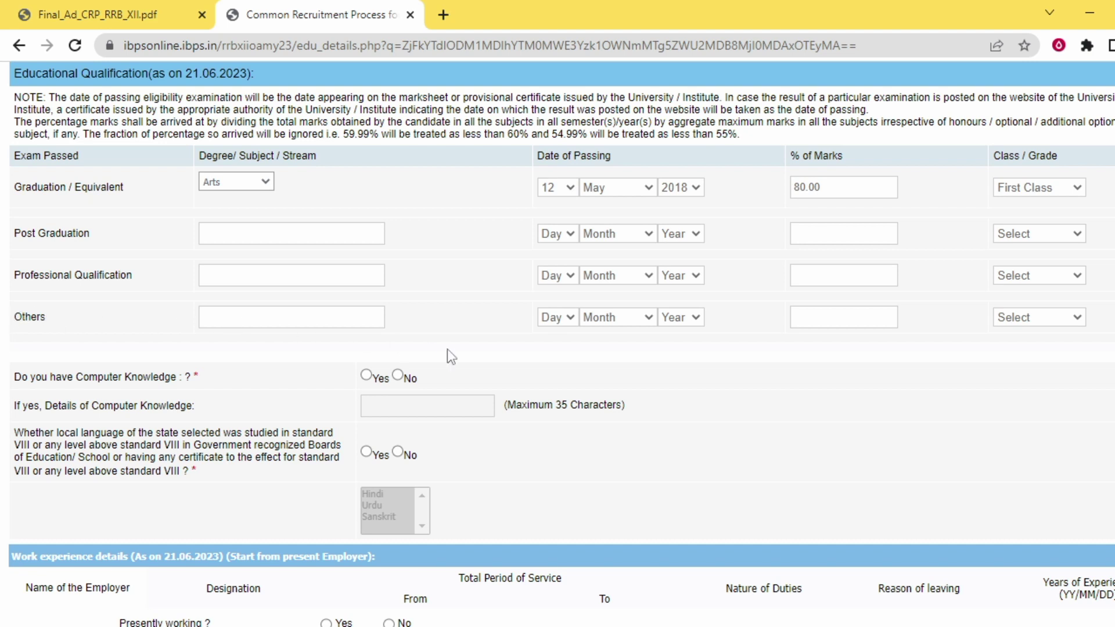
# Answer Yes to computer knowledge and enter ccc as the details
pyautogui.scroll(-1, 464, 353)
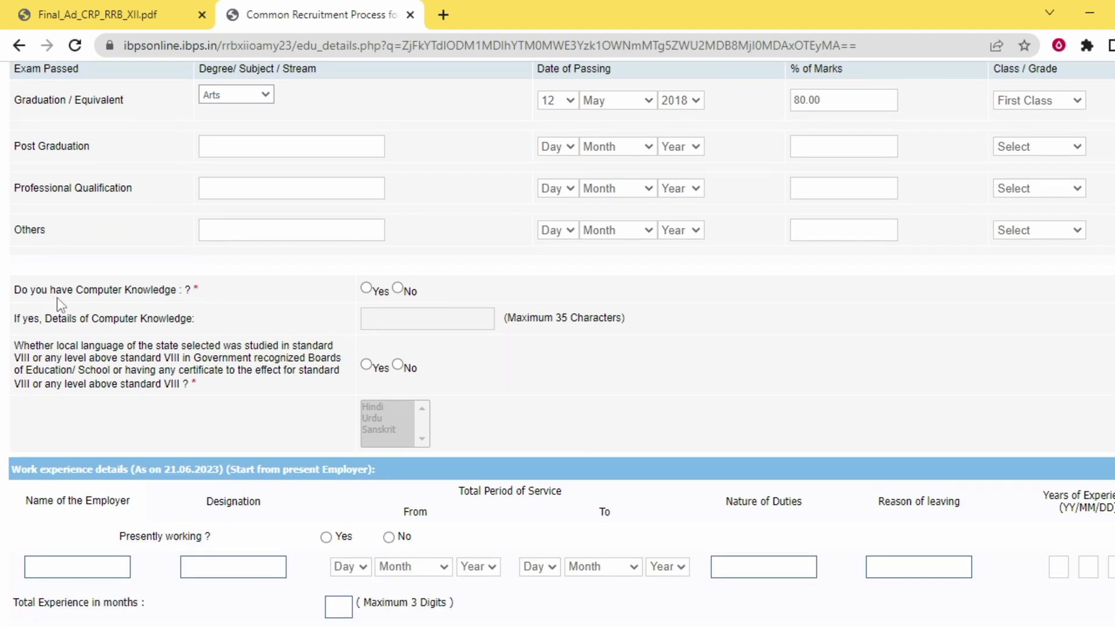
pyautogui.click(366, 288)
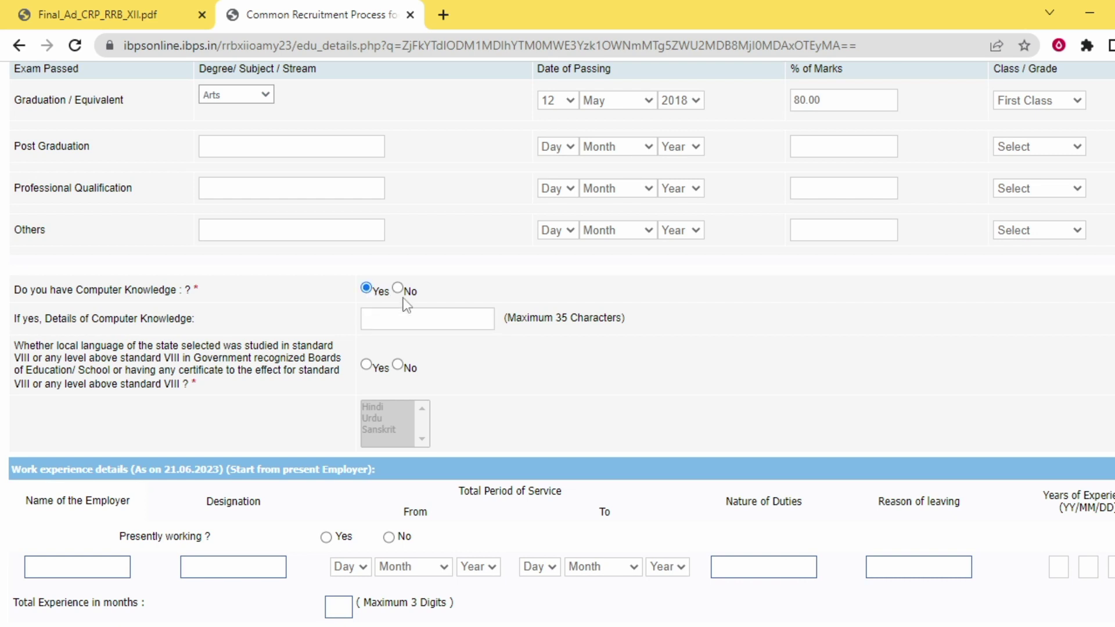
pyautogui.click(400, 317)
pyautogui.write('dca')
pyautogui.press('BackSpace')
pyautogui.press('BackSpace')
pyautogui.press('BackSpace')
pyautogui.write('cd')
pyautogui.write('c')
# Answer Yes to studying the local language and choose Hindi
pyautogui.click(365, 365)
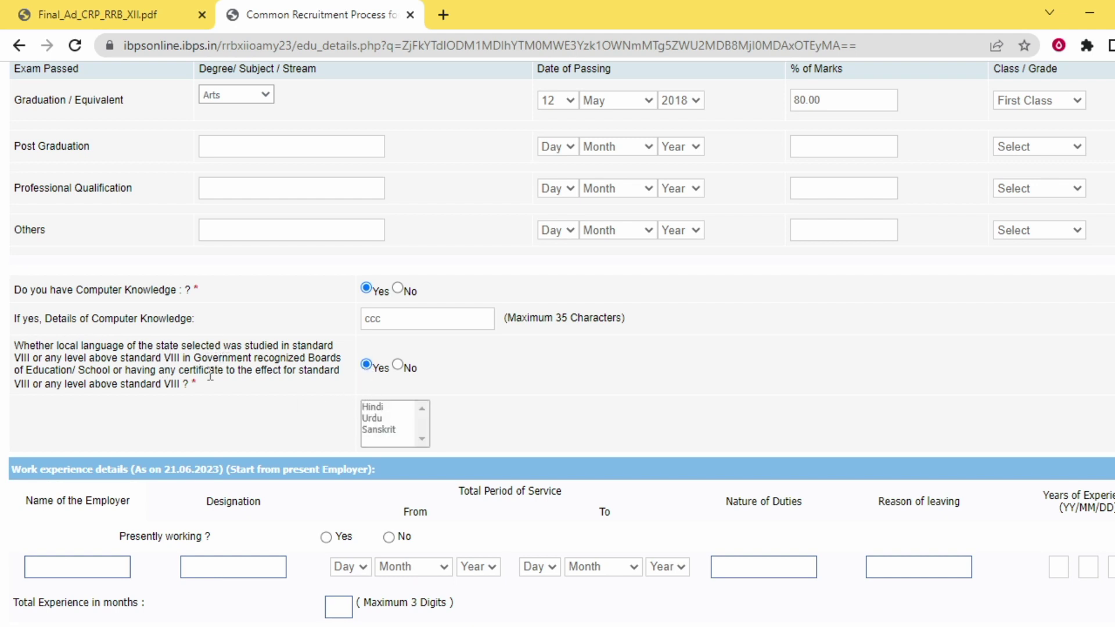
pyautogui.click(378, 406)
pyautogui.scroll(-5, 392, 410)
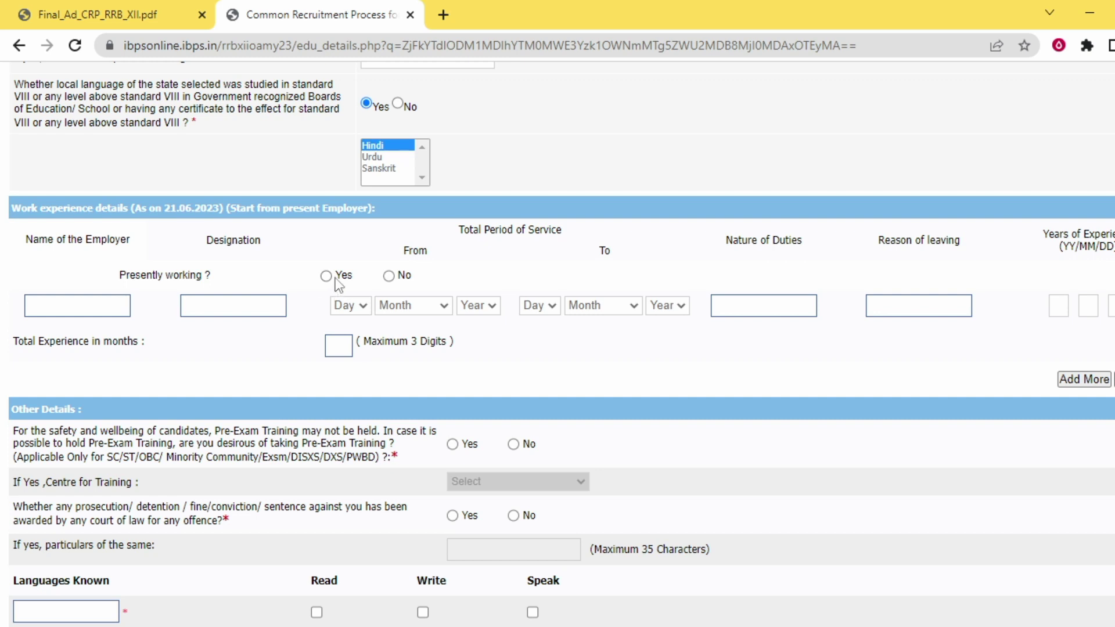
# Answer No to presently working
pyautogui.click(388, 277)
pyautogui.scroll(-2, 430, 301)
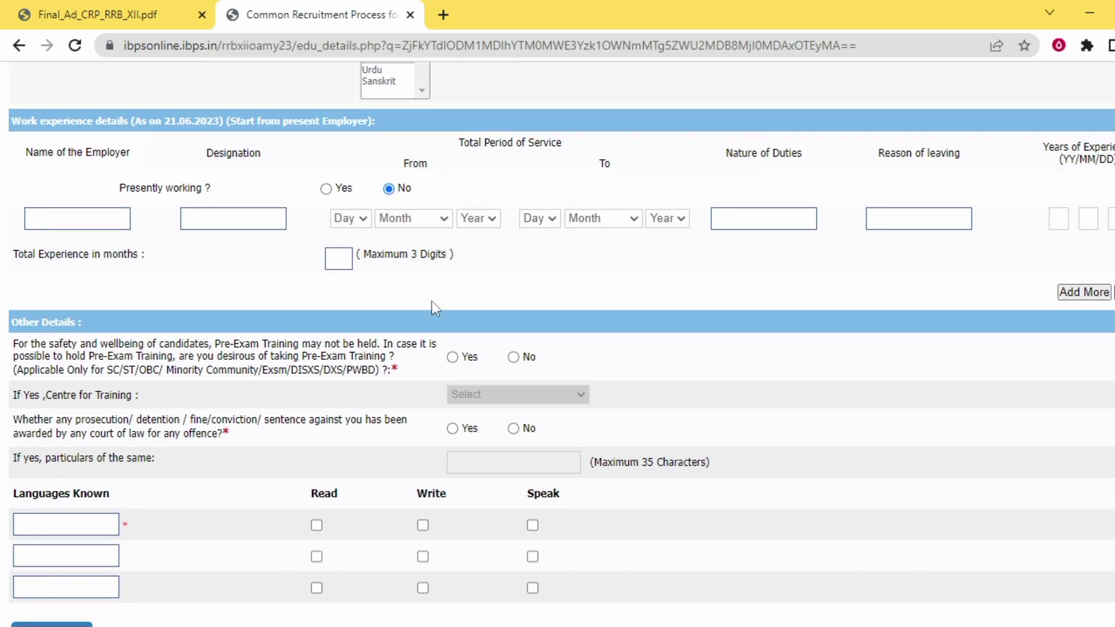
pyautogui.scroll(-2, 431, 301)
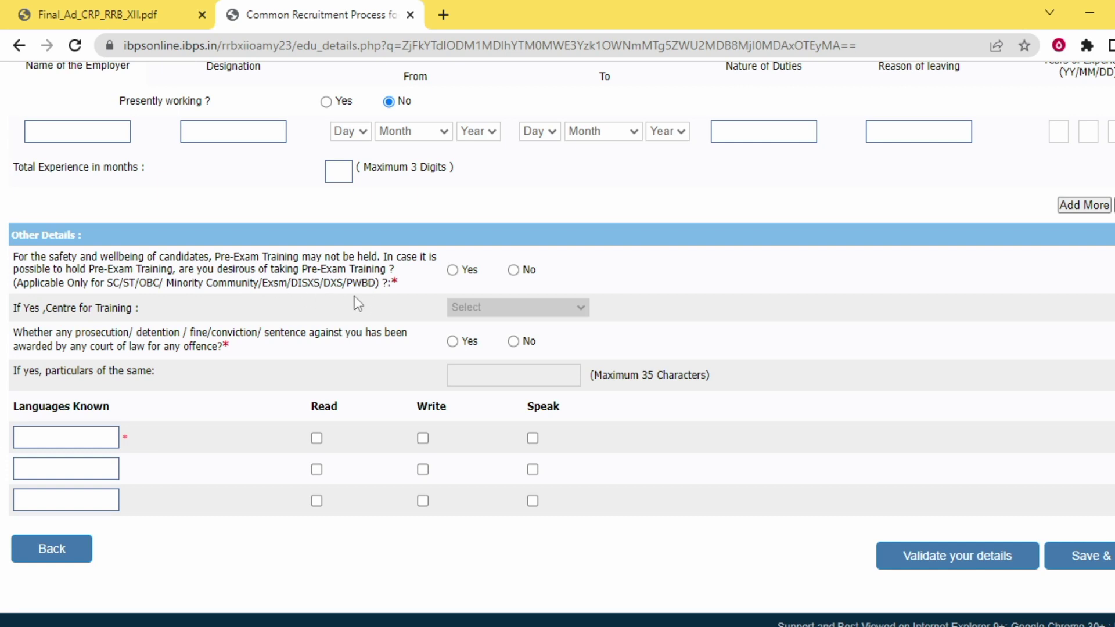
# Decline pre-exam training and enter hindi as the first known language
pyautogui.click(453, 271)
pyautogui.click(479, 301)
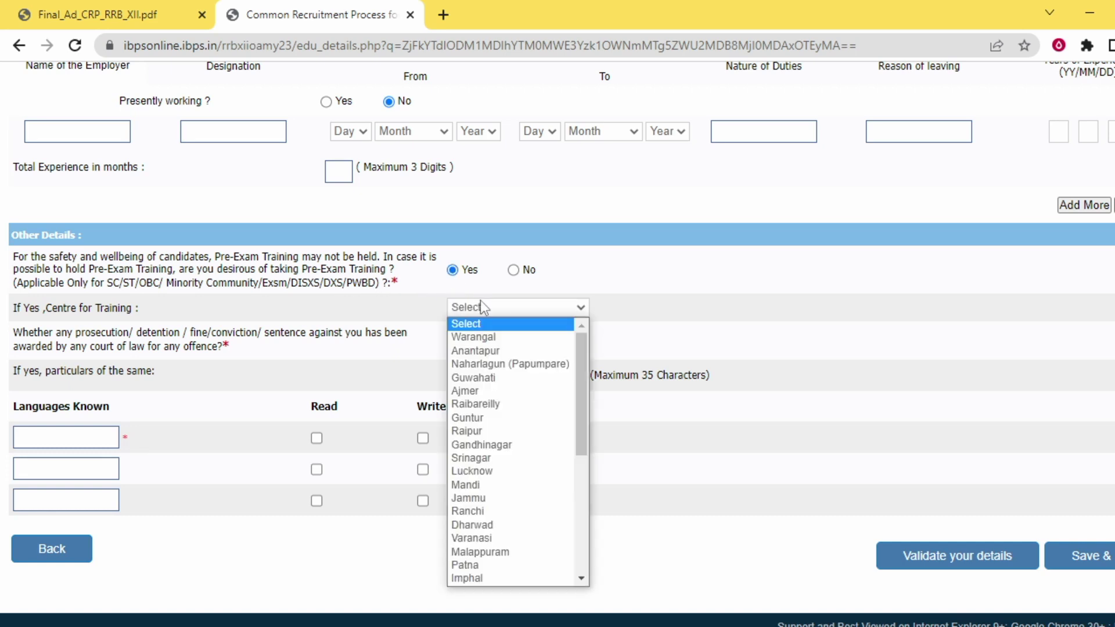
pyautogui.scroll(-5, 532, 392)
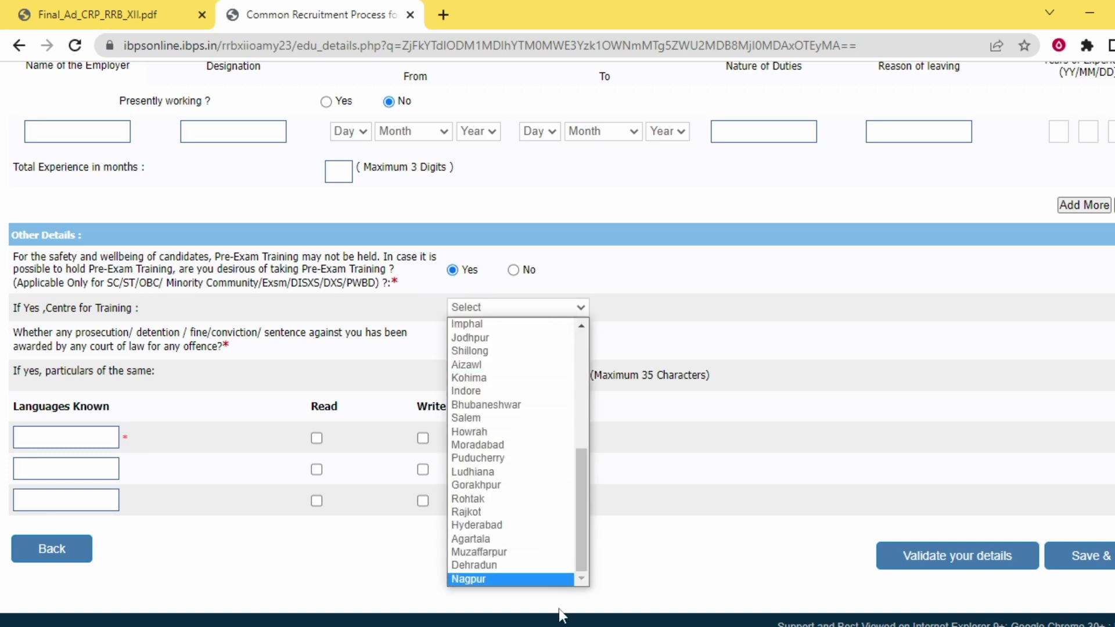
pyautogui.scroll(5, 511, 357)
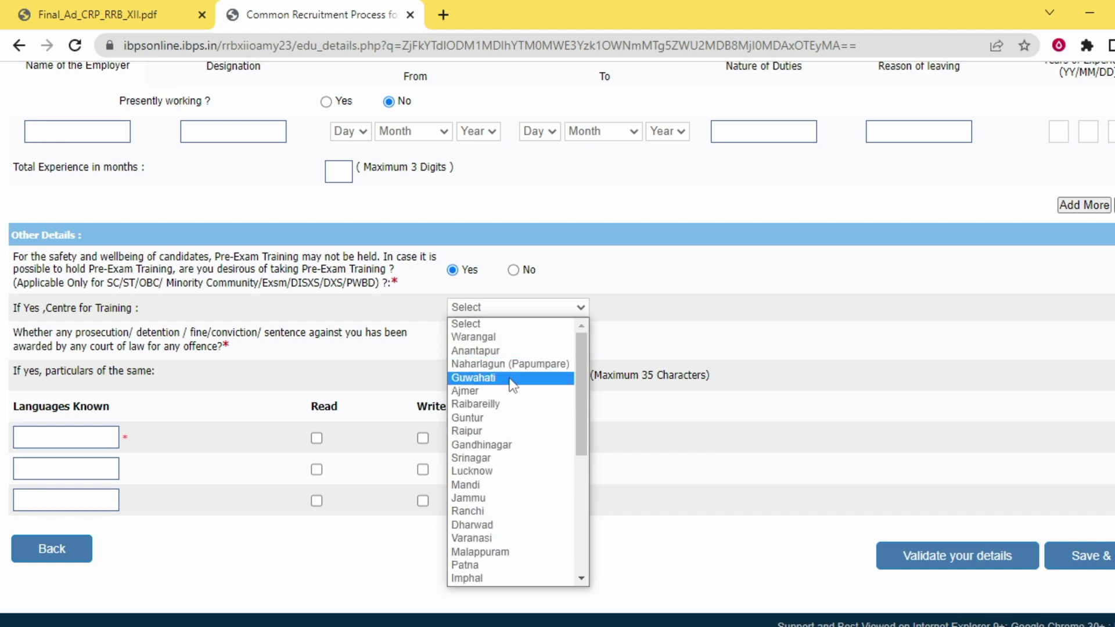
pyautogui.click(513, 270)
pyautogui.scroll(-1, 269, 347)
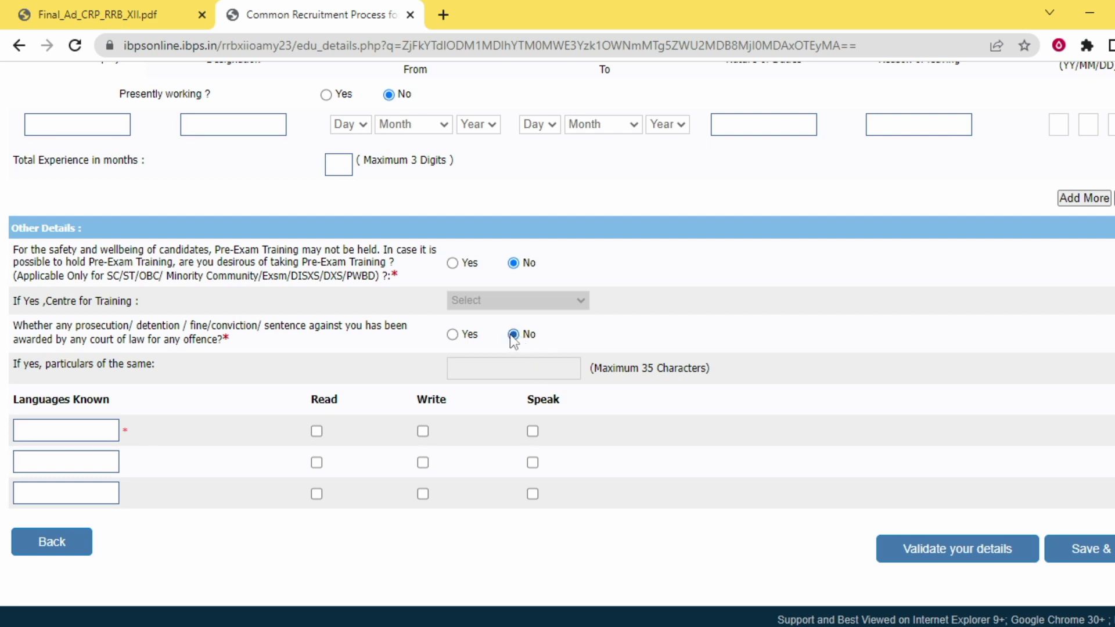
pyautogui.click(90, 430)
# Mark hindi as read, written and spoken, and add english as a second language
pyautogui.click(317, 431)
pyautogui.click(532, 431)
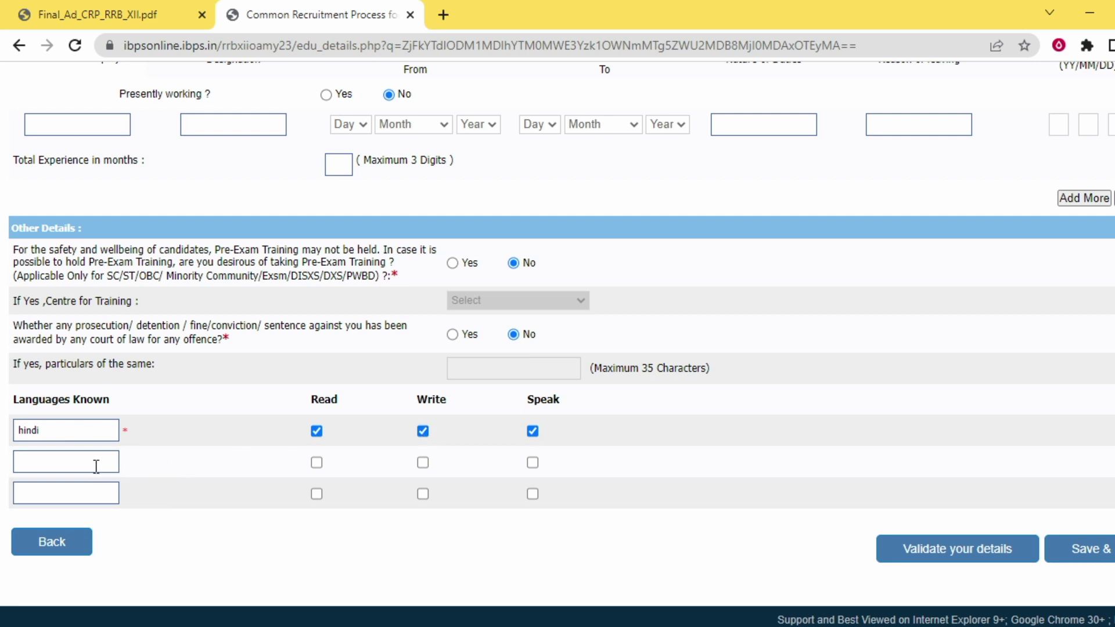
pyautogui.write('english')
# Validate the qualification details, dismiss the success message, and save to reach Banks Preference
pyautogui.click(990, 554)
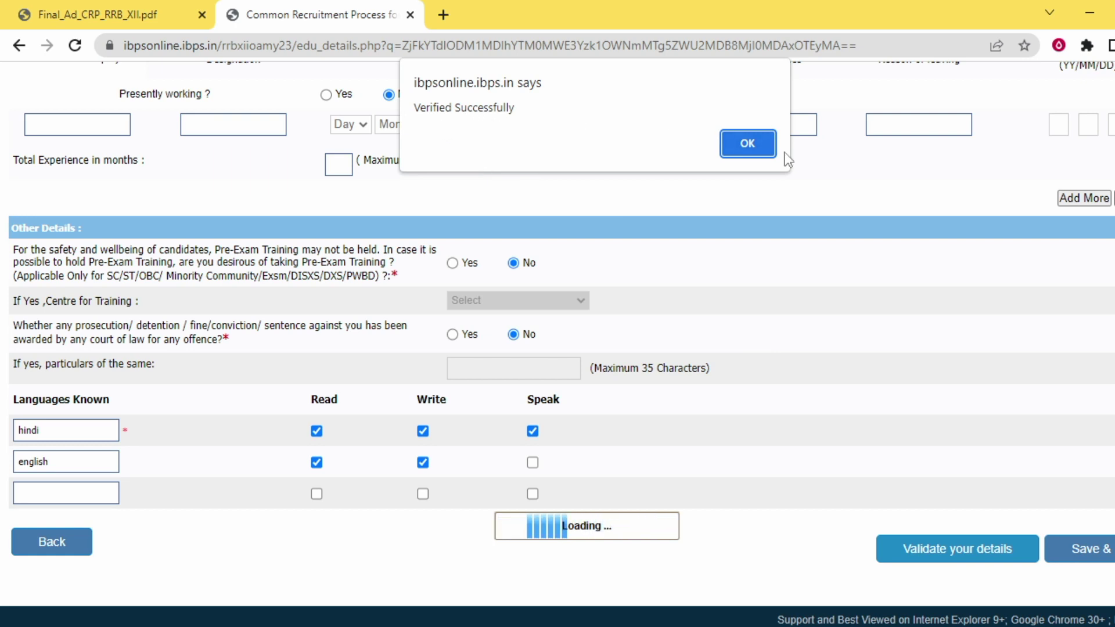
pyautogui.click(750, 144)
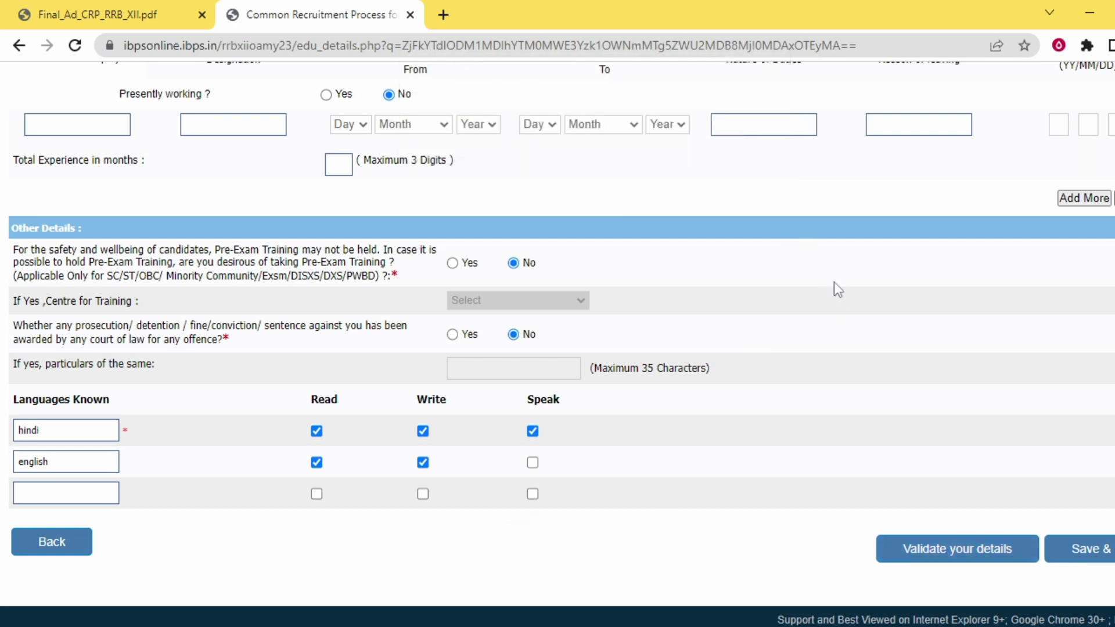
pyautogui.click(1106, 550)
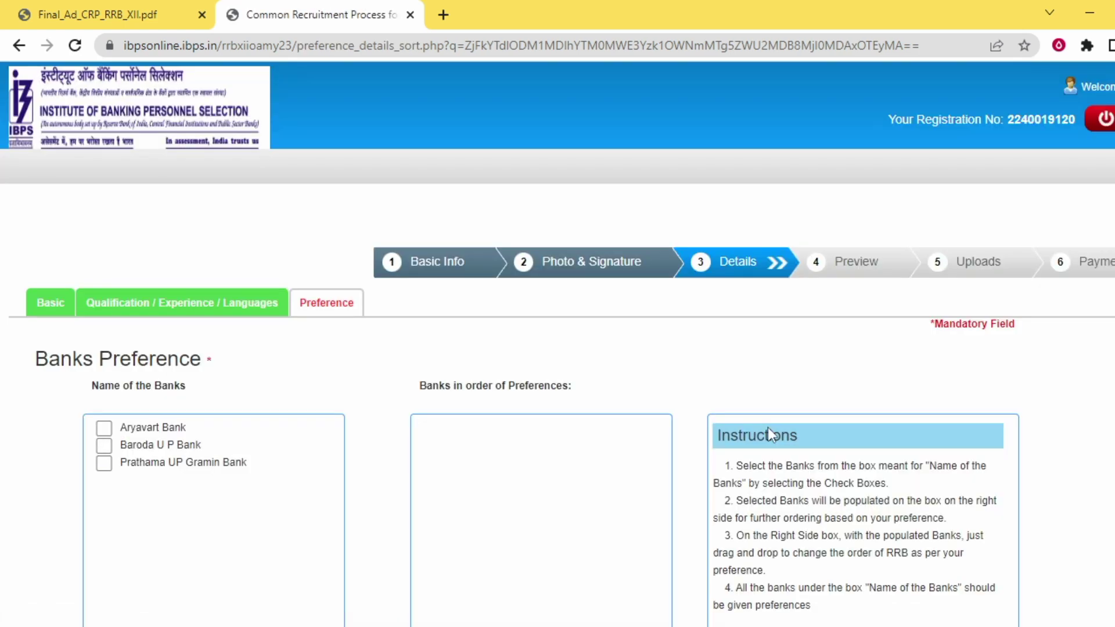
# Rank Baroda U P Bank, Aryavart Bank and Prathama UP Gramin Bank as preferences
pyautogui.scroll(-3, 386, 371)
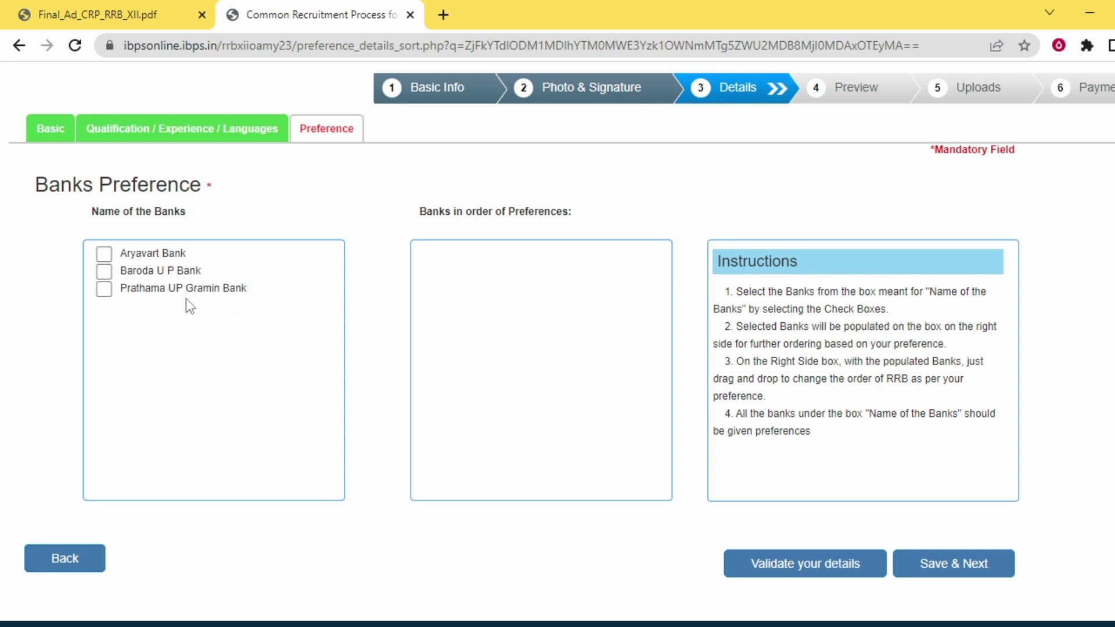
pyautogui.click(104, 272)
pyautogui.click(103, 254)
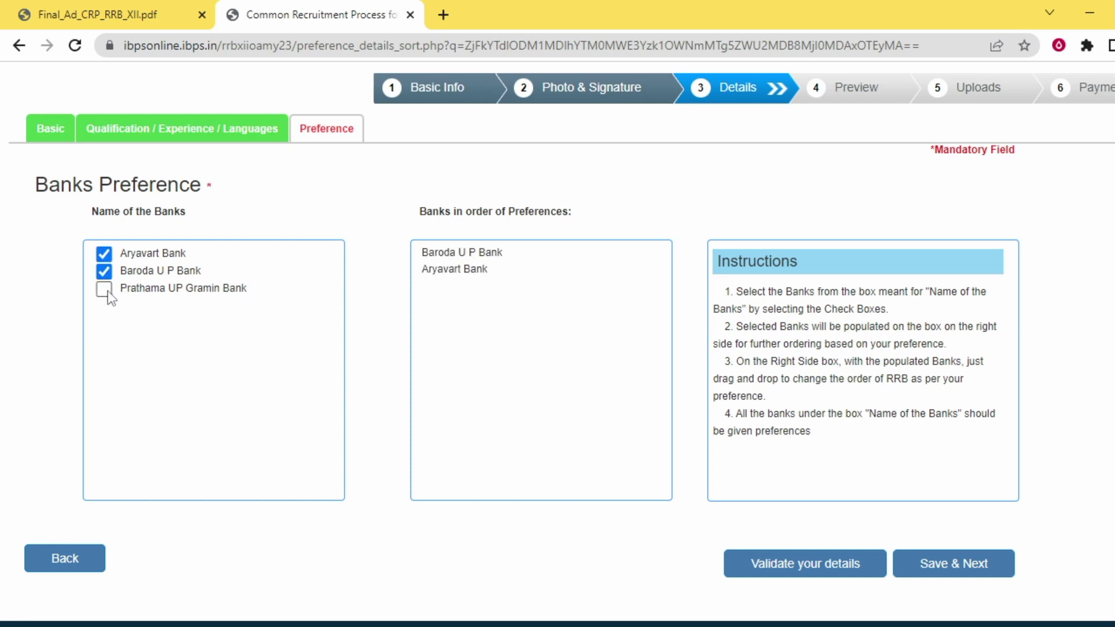
pyautogui.click(104, 289)
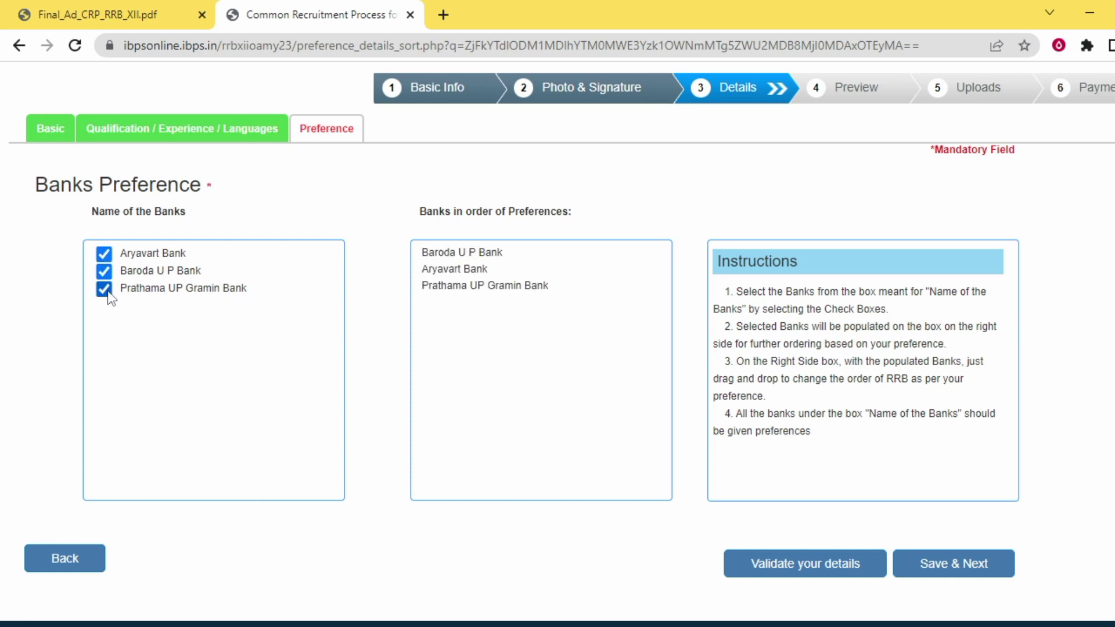
# Validate the bank preferences and save to reach the registration preview
pyautogui.click(828, 566)
pyautogui.click(744, 139)
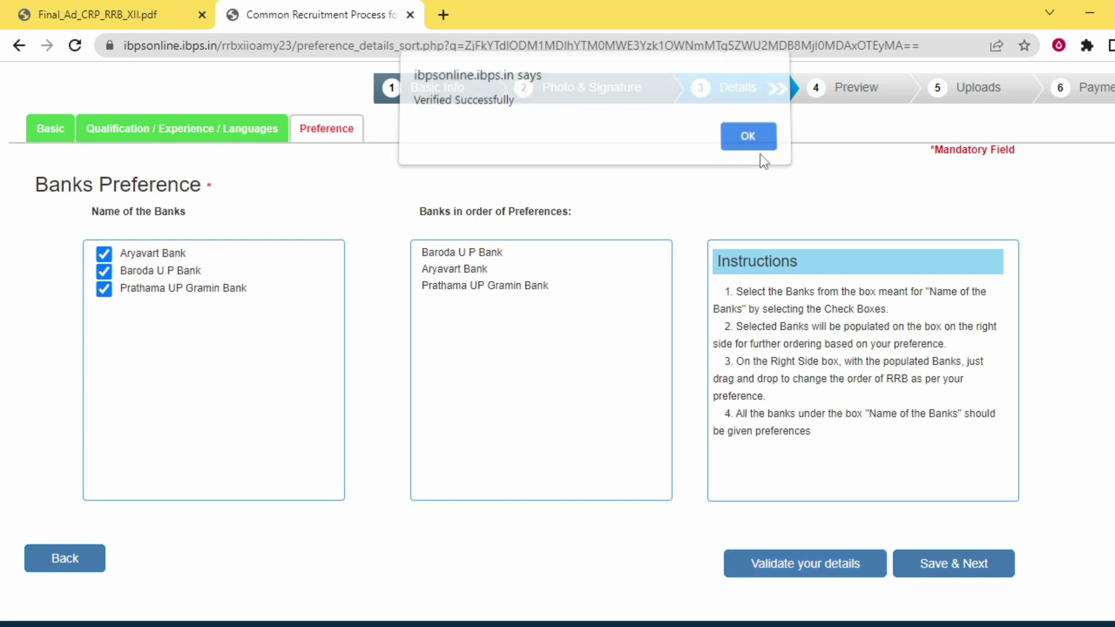
pyautogui.click(991, 564)
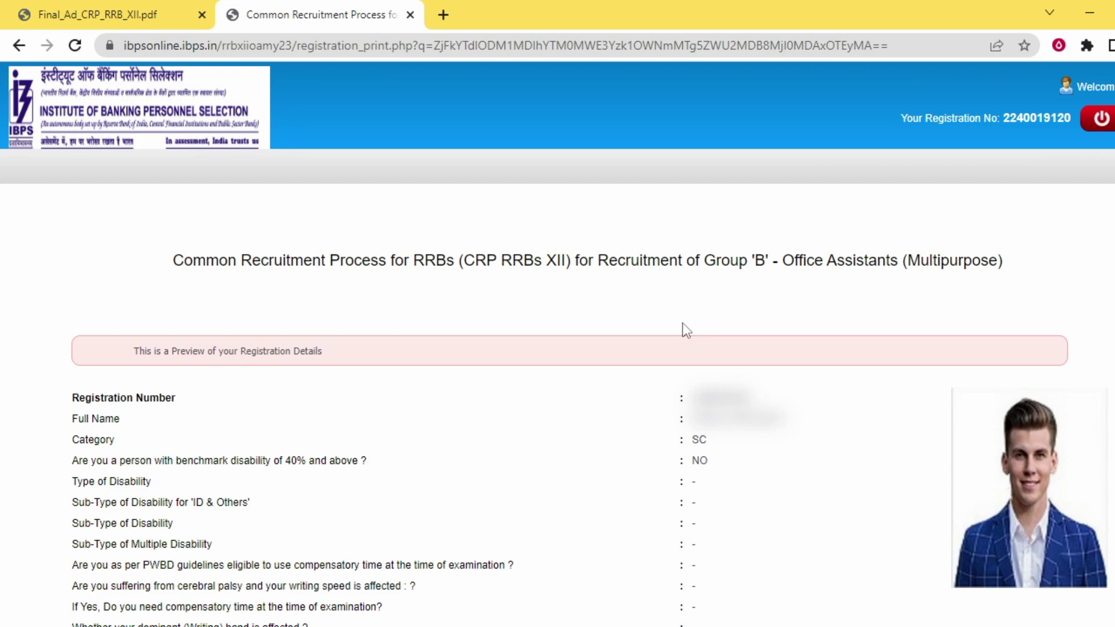
# Tick I Agree and the name-matches-ID-proof box, then Complete Registration
pyautogui.scroll(-20, 681, 323)
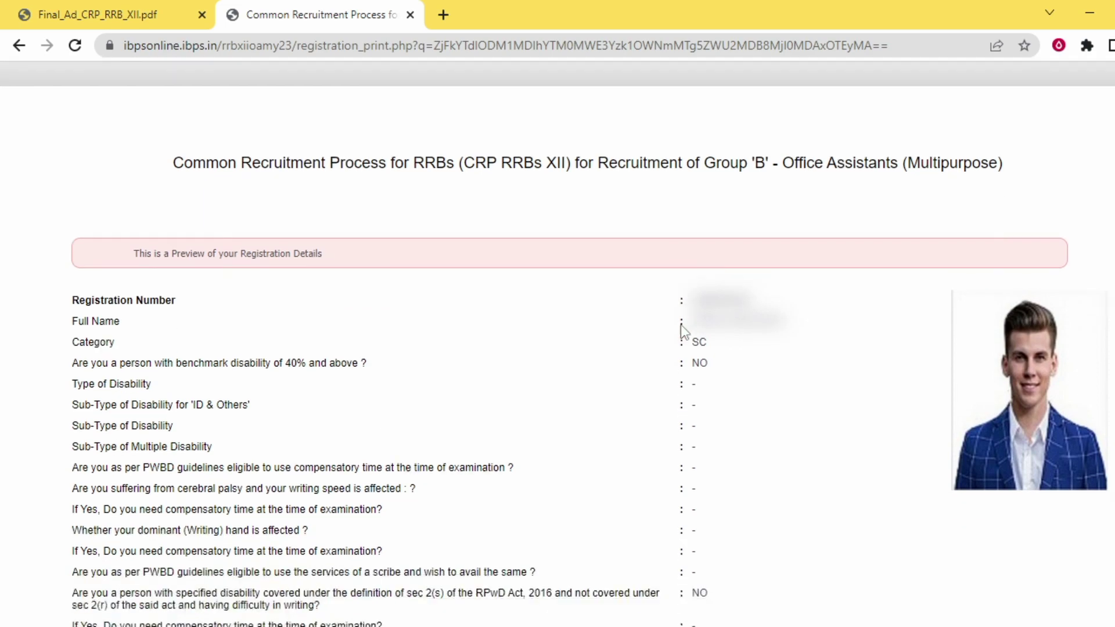
pyautogui.scroll(-5, 685, 323)
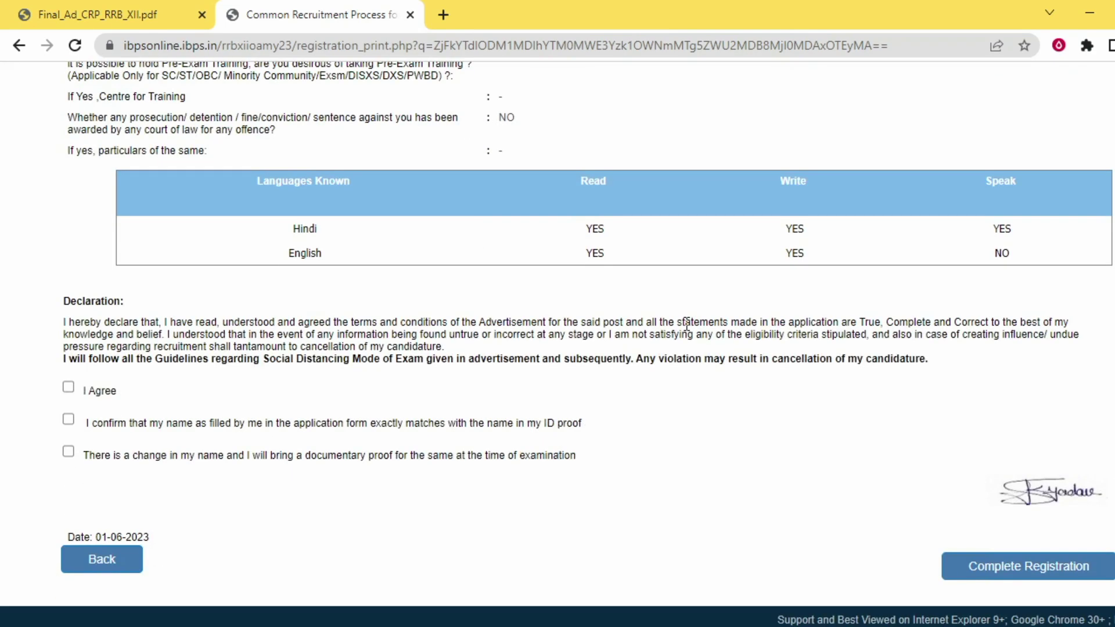
pyautogui.click(69, 388)
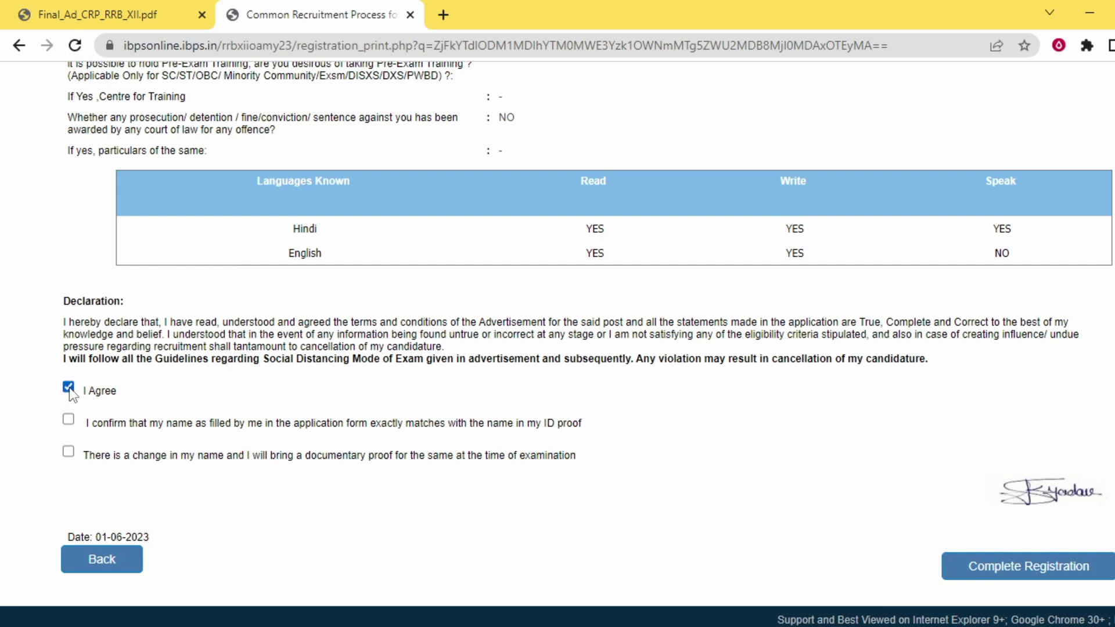
pyautogui.click(69, 419)
pyautogui.click(1027, 572)
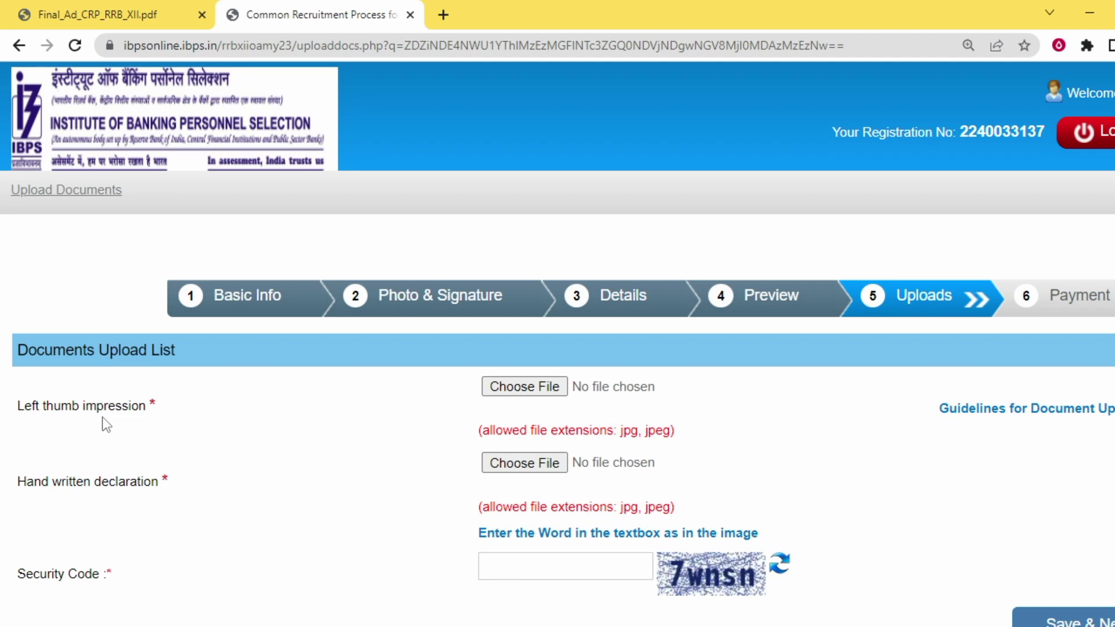
# Attach THUMB.jpg from the Desktop photos folder as the left thumb impression
pyautogui.click(535, 394)
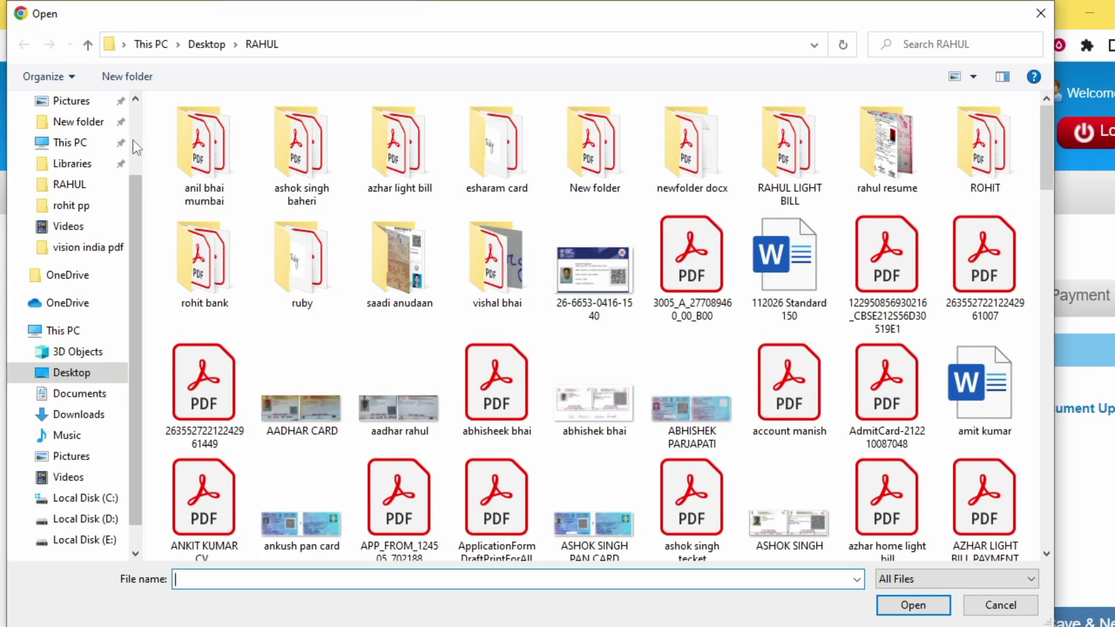
pyautogui.click(133, 141)
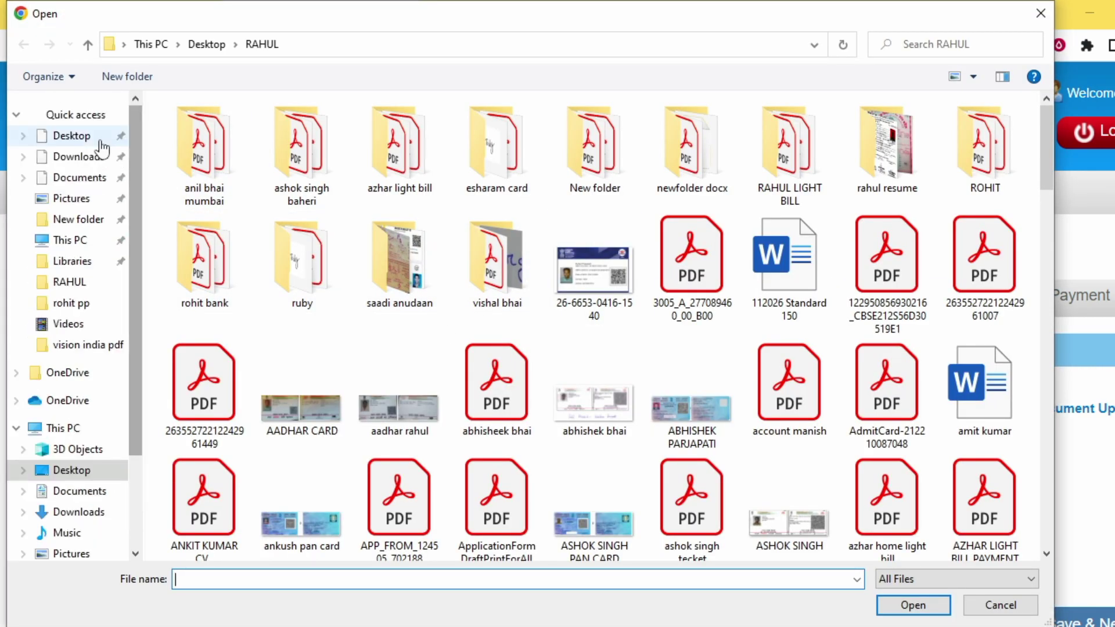
pyautogui.click(101, 141)
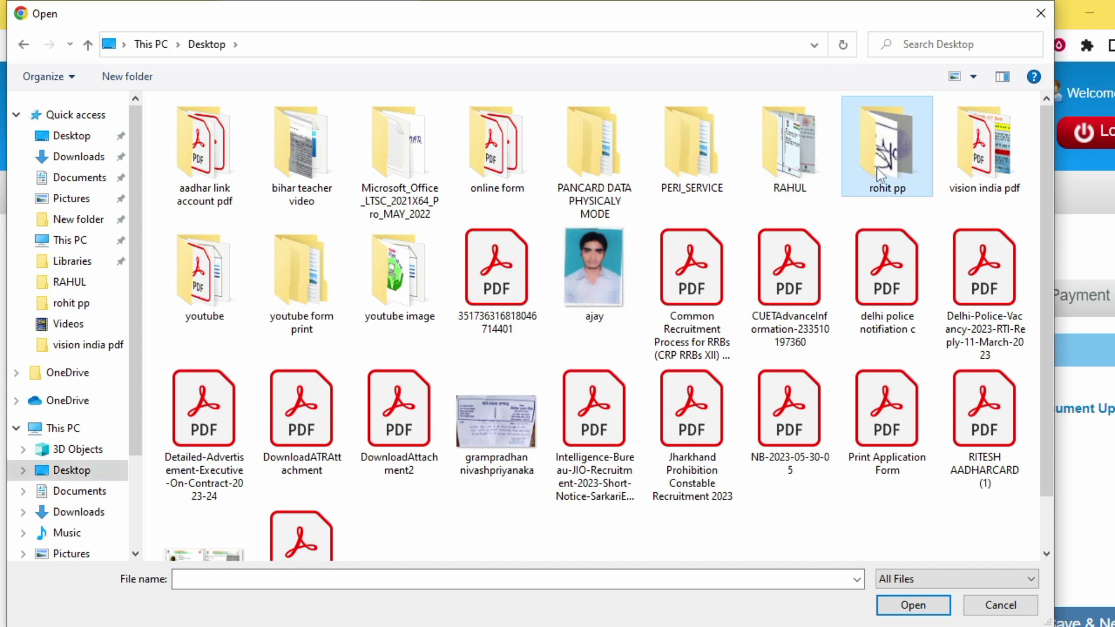
pyautogui.doubleClick(879, 173)
pyautogui.click(1009, 267)
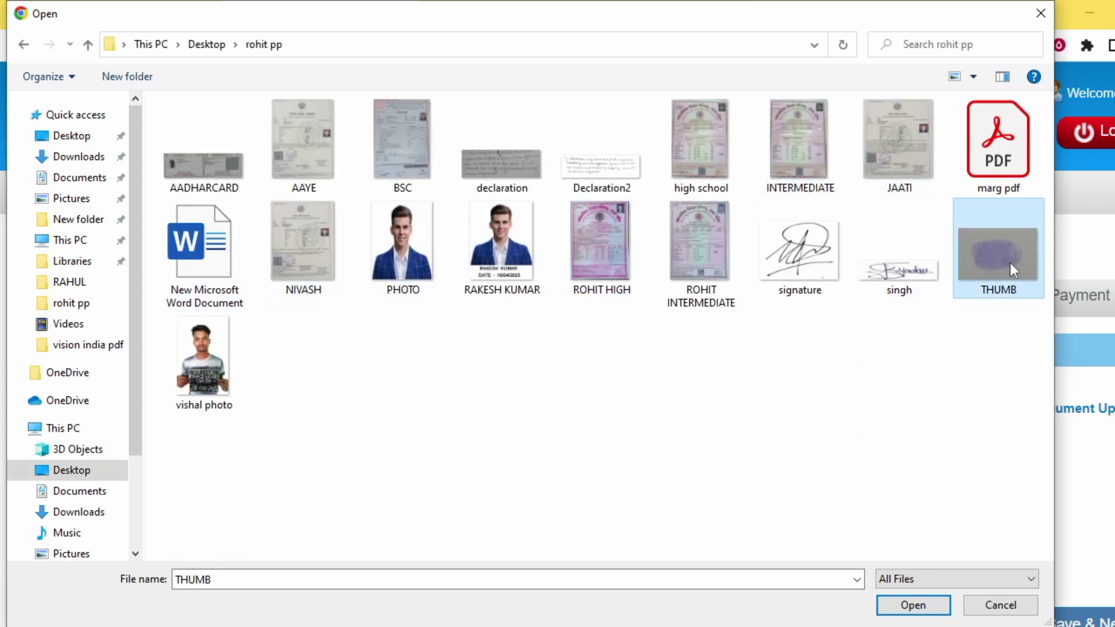
pyautogui.doubleClick(1009, 263)
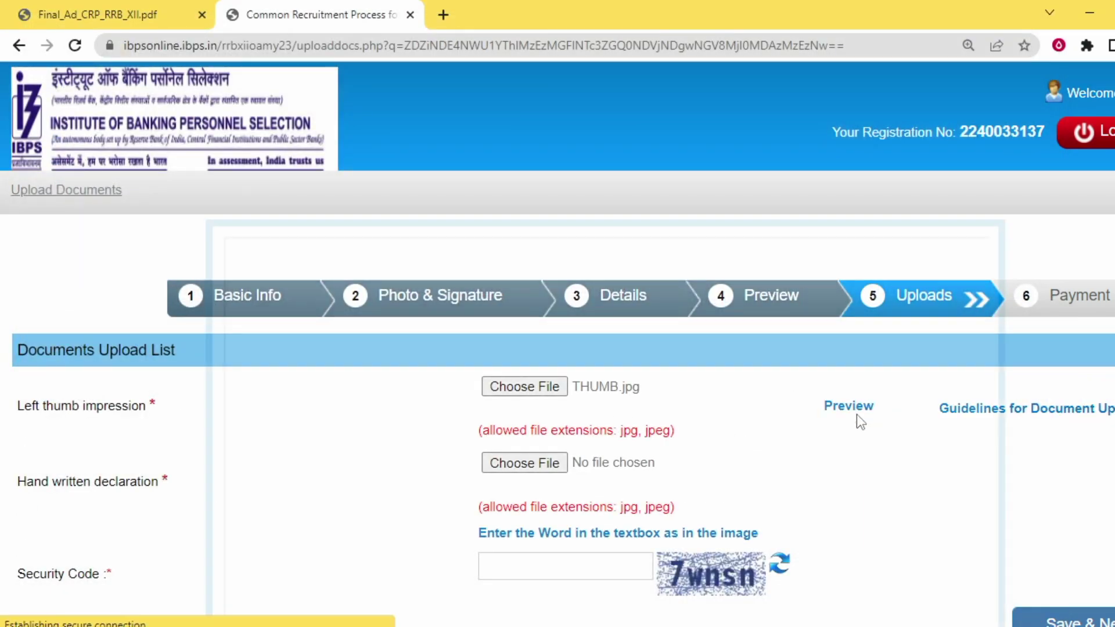
# Preview and accept the thumb impression, then switch to the advertisement PDF
pyautogui.click(856, 412)
pyautogui.scroll(-3, 391, 294)
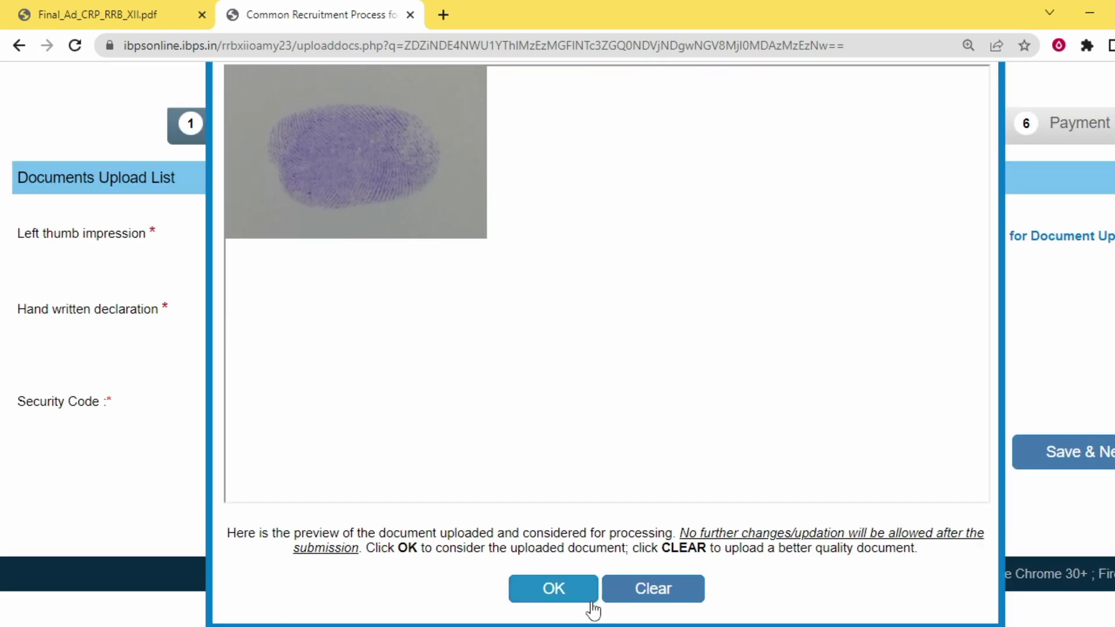
pyautogui.click(572, 590)
pyautogui.scroll(1, 586, 494)
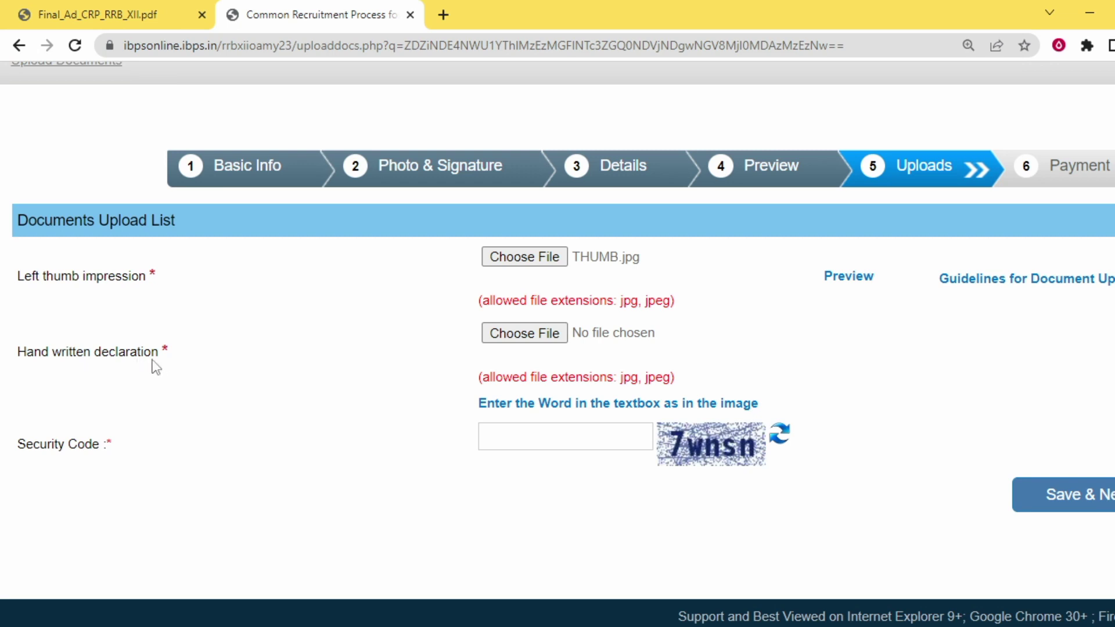
pyautogui.click(148, 6)
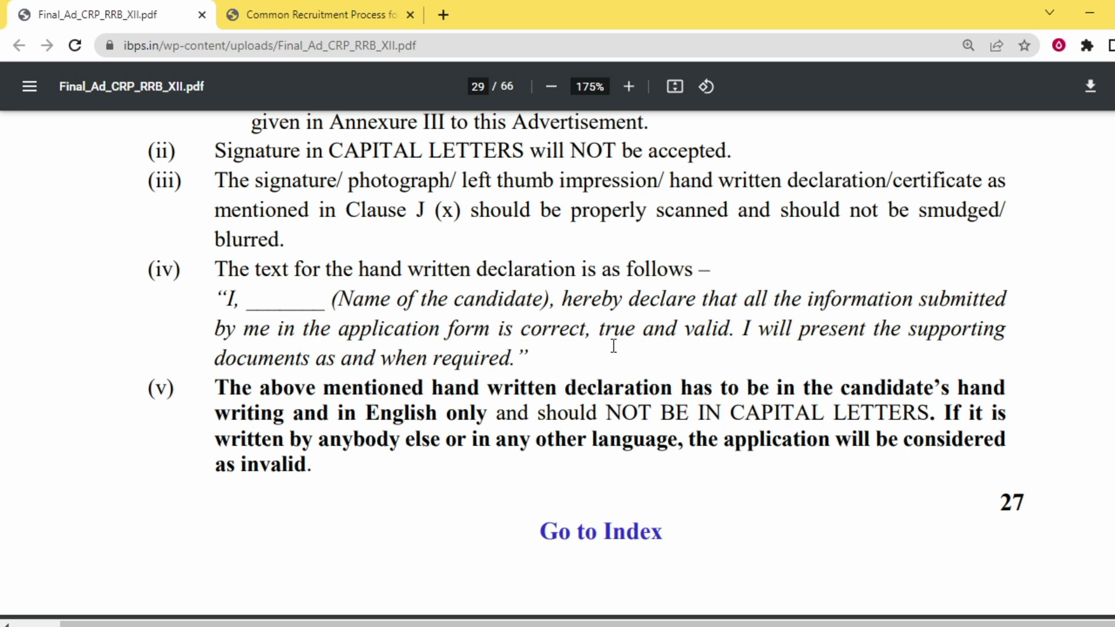
# Highlight the prescribed handwritten declaration wording on page 29 and return to the upload form
pyautogui.moveTo(218, 293); pyautogui.dragTo(533, 370)
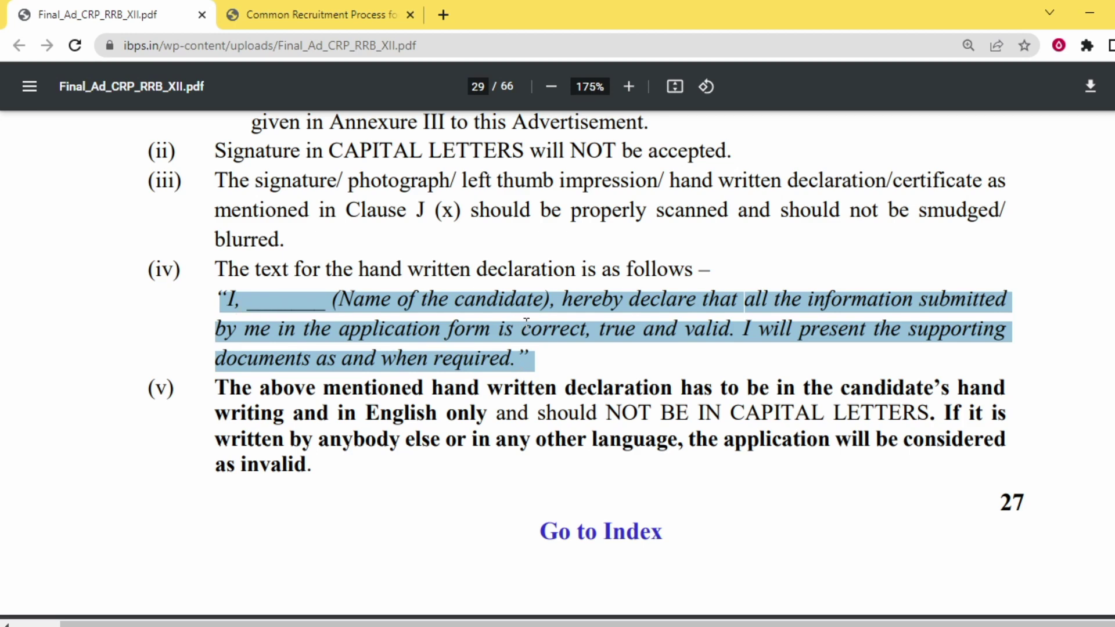
pyautogui.click(343, 11)
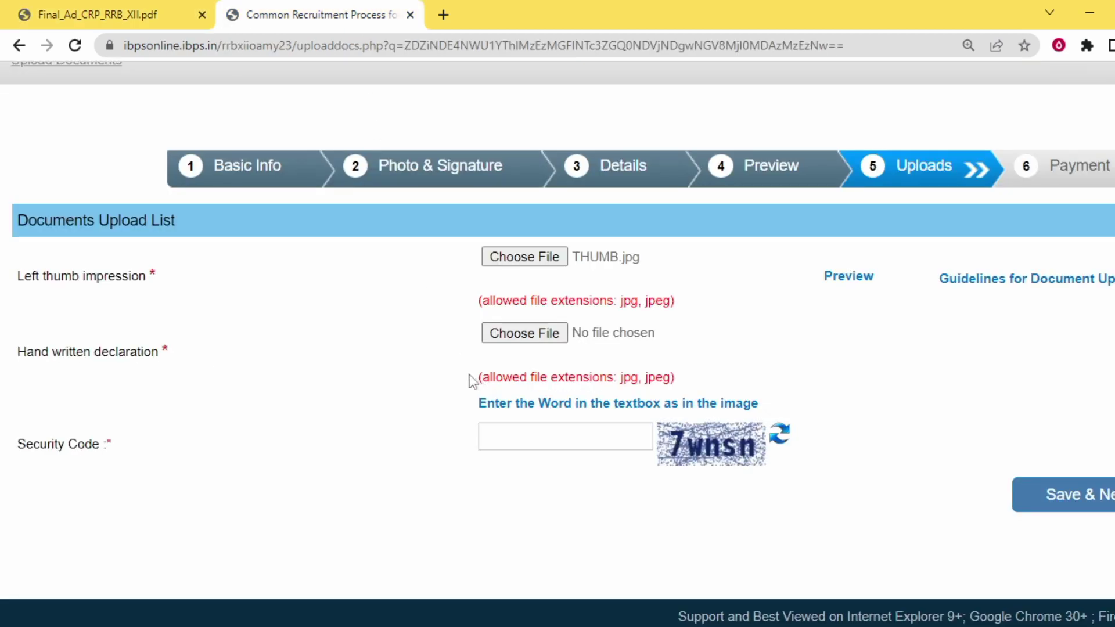
# Attach Declaration2.jpg as the hand written declaration, accept it, and save the uploads
pyautogui.click(541, 332)
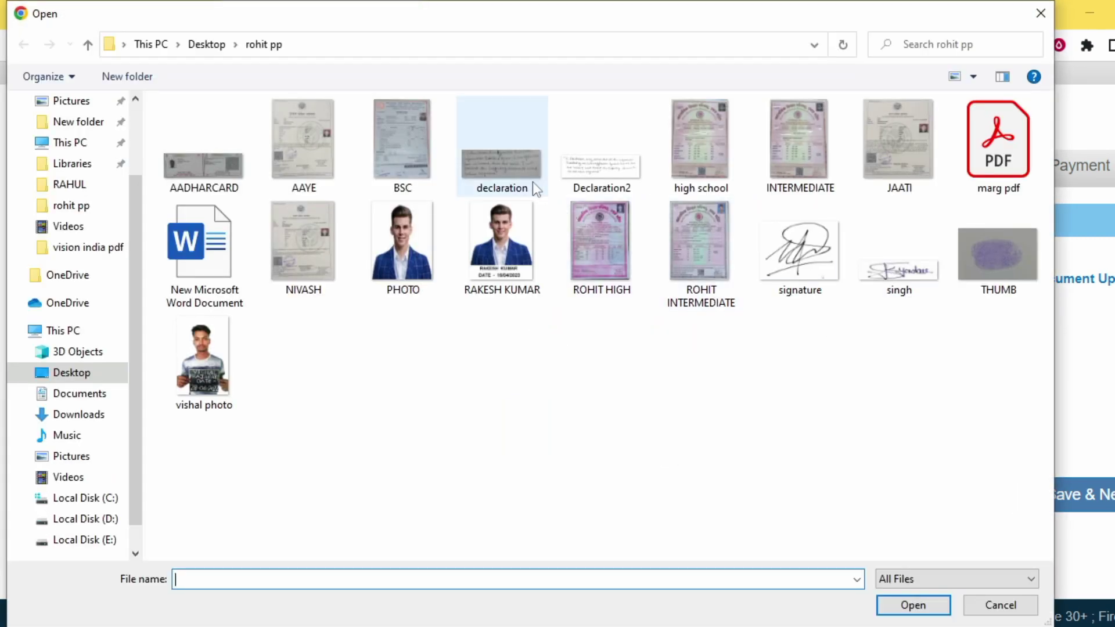
pyautogui.click(588, 162)
pyautogui.doubleClick(588, 165)
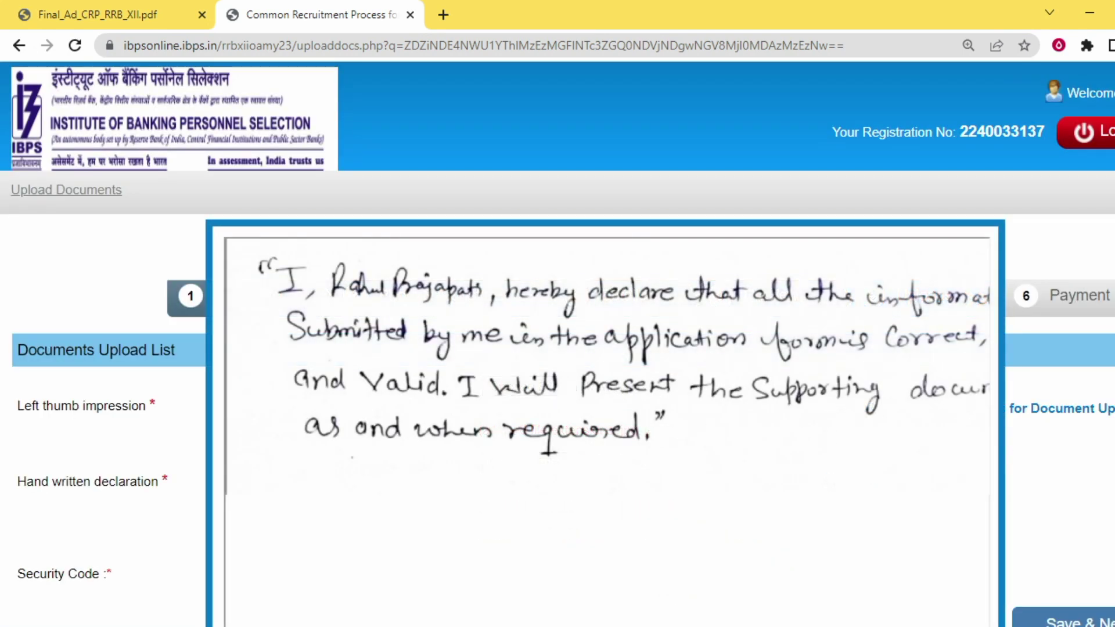
pyautogui.scroll(-3, 959, 404)
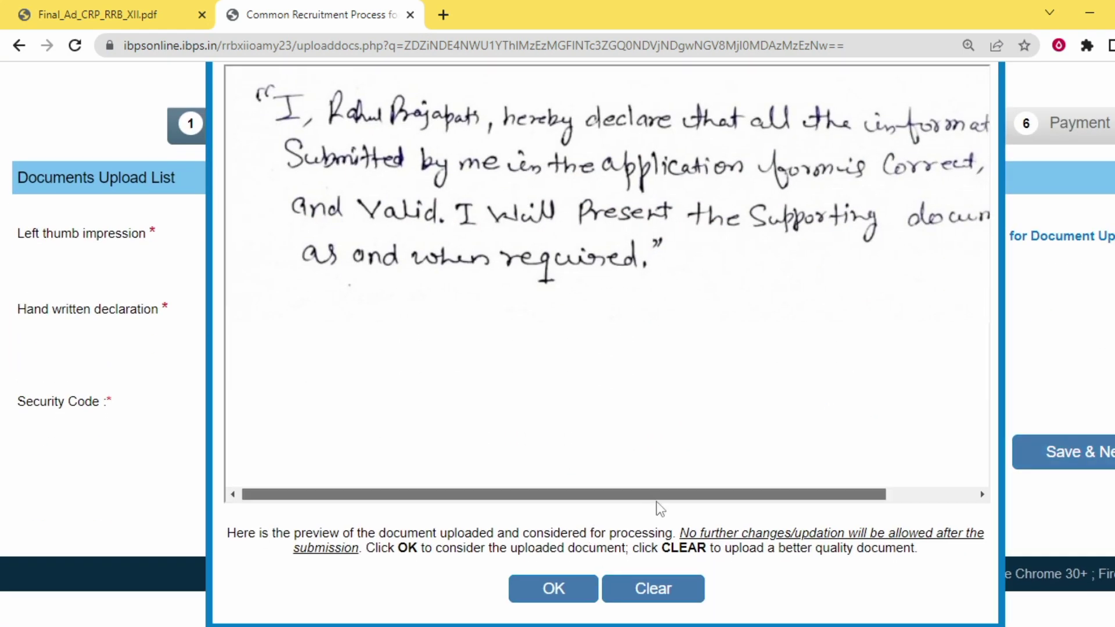
pyautogui.moveTo(656, 500); pyautogui.dragTo(824, 514)
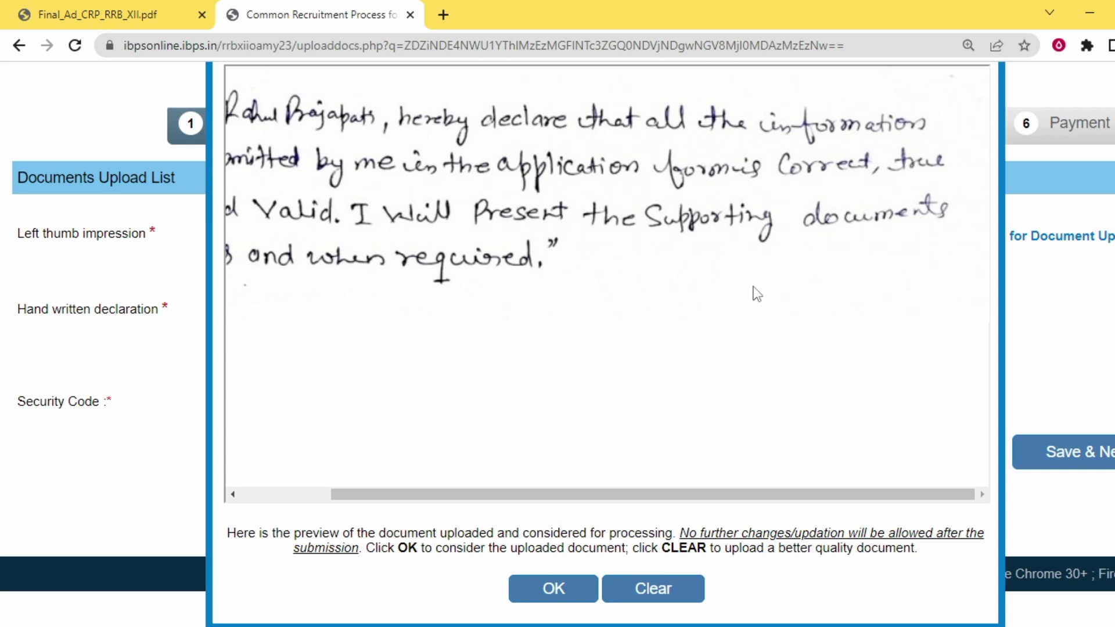
pyautogui.click(549, 589)
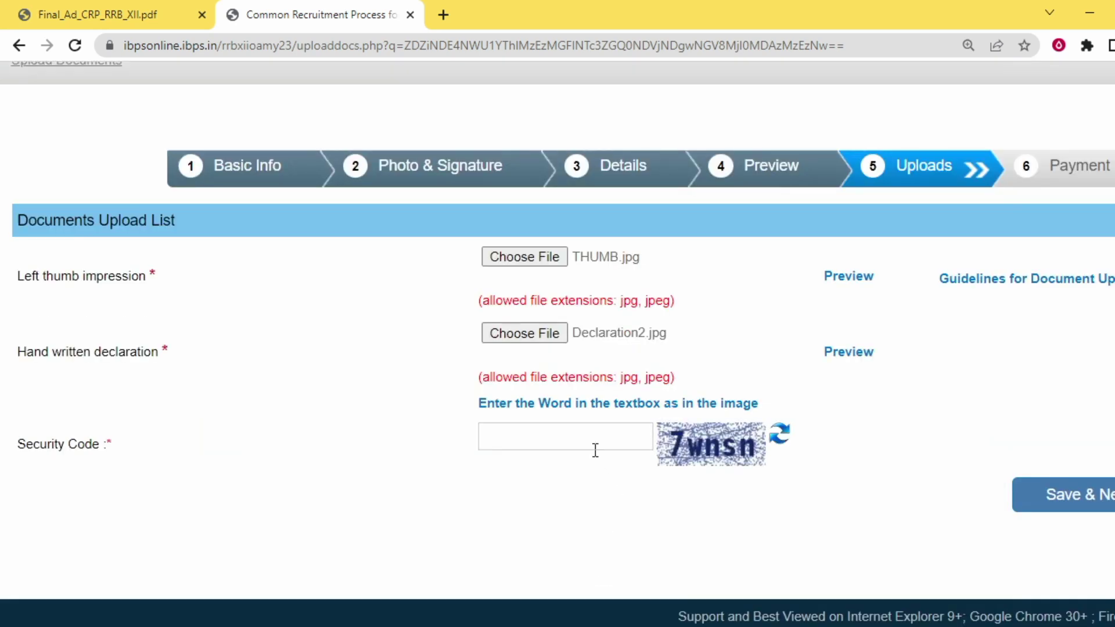
pyautogui.click(1080, 511)
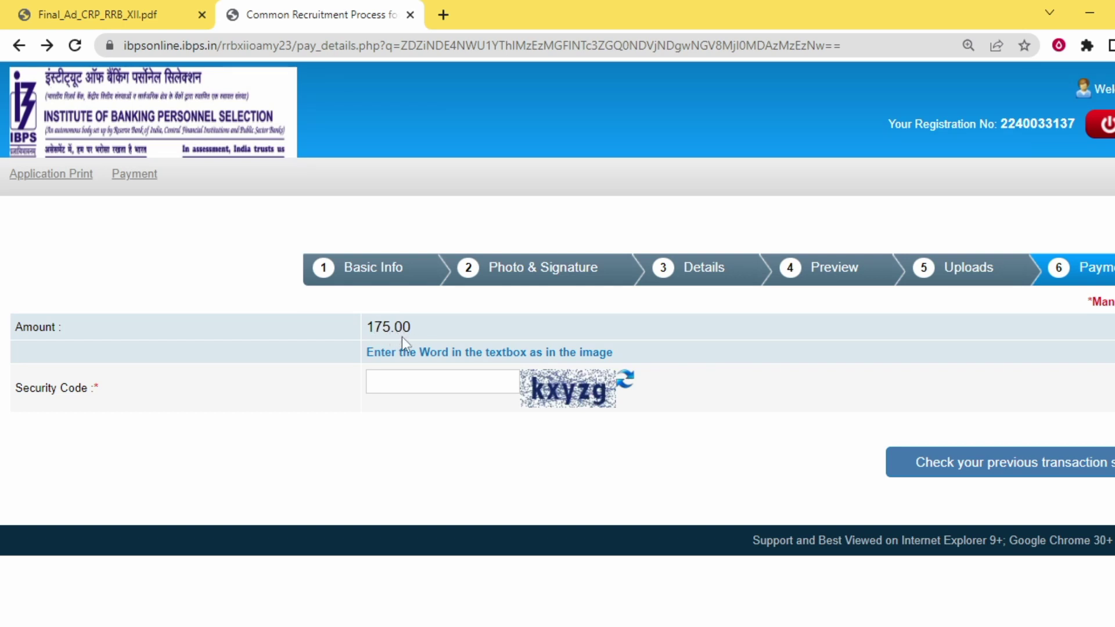
# Proceed from the 175.00 fee page to the BillDesk payment gateway
pyautogui.click(440, 384)
pyautogui.click(1089, 523)
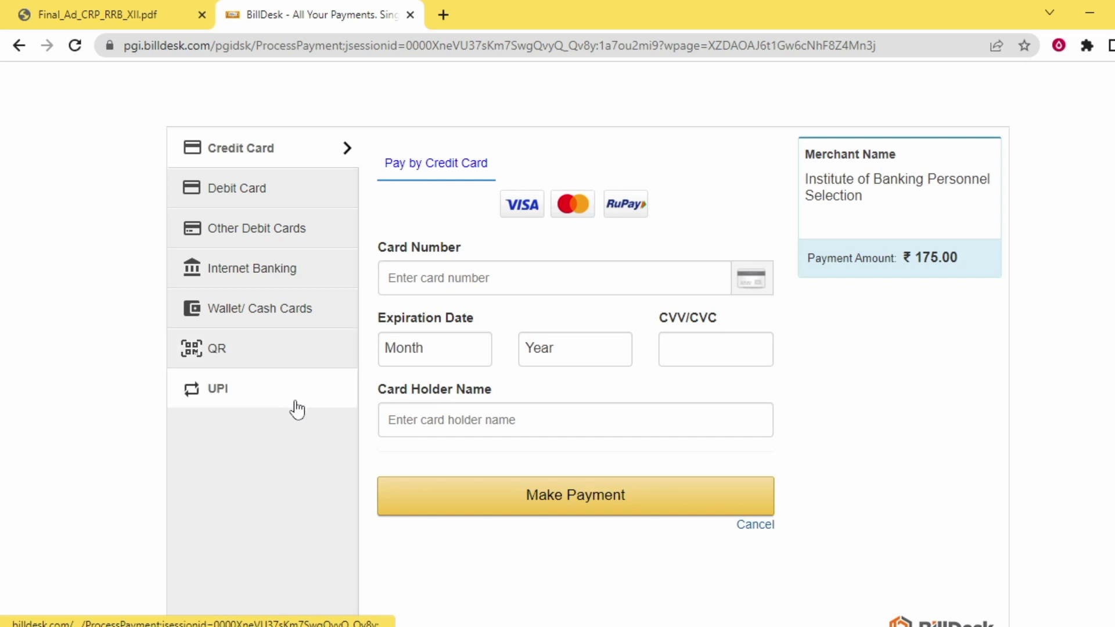
# Choose Debit Card as the payment method for the ₹175.00 IBPS application fee
pyautogui.click(270, 196)
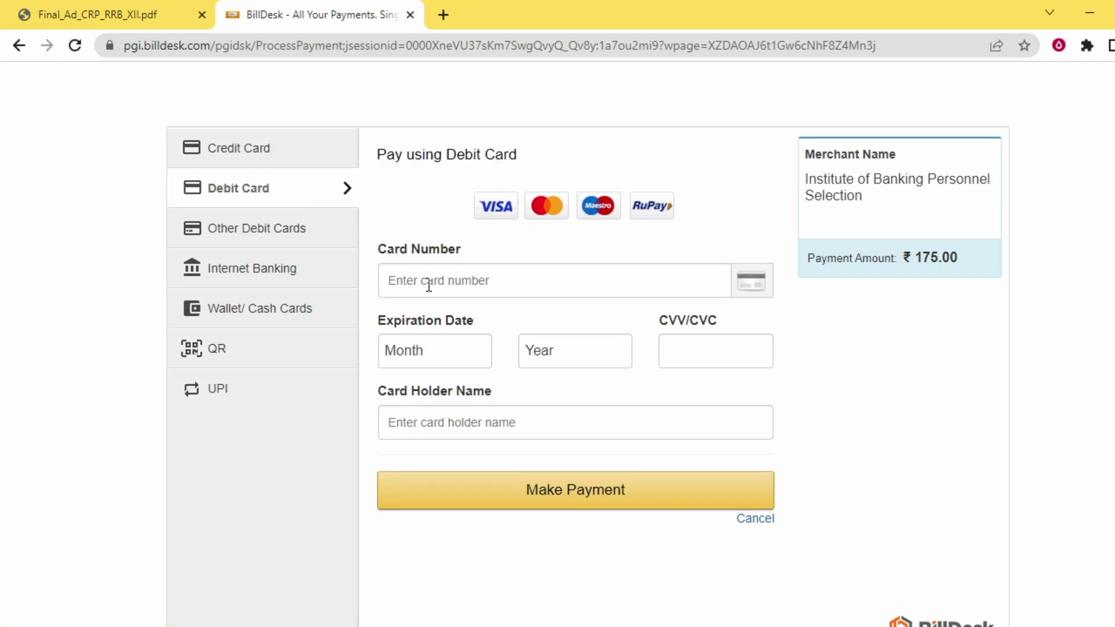